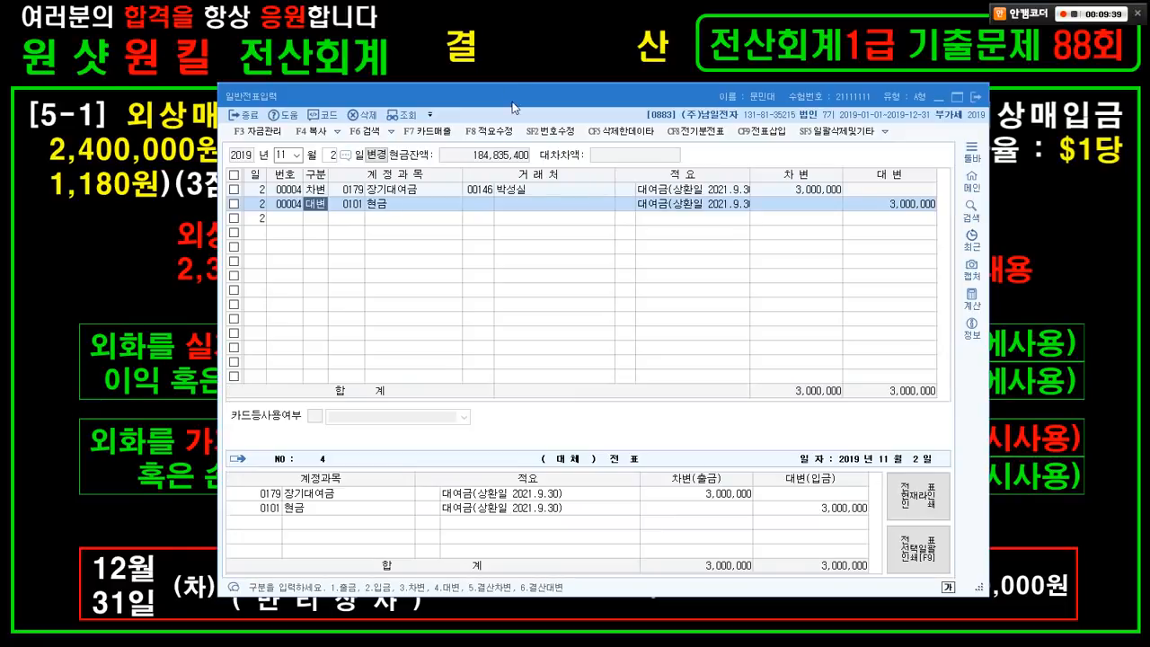
- Set the voucher date to December 31 and start a debit (차변) line
left_click_drag(515, 99, 553, 9)
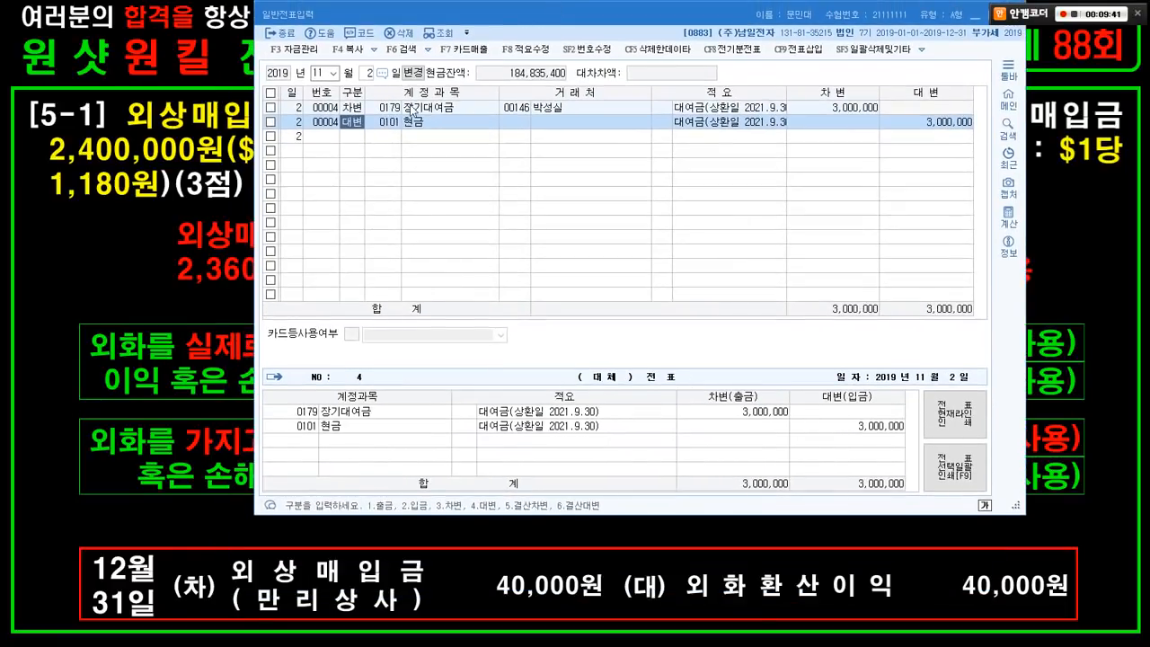
left_click(319, 73)
type("12")
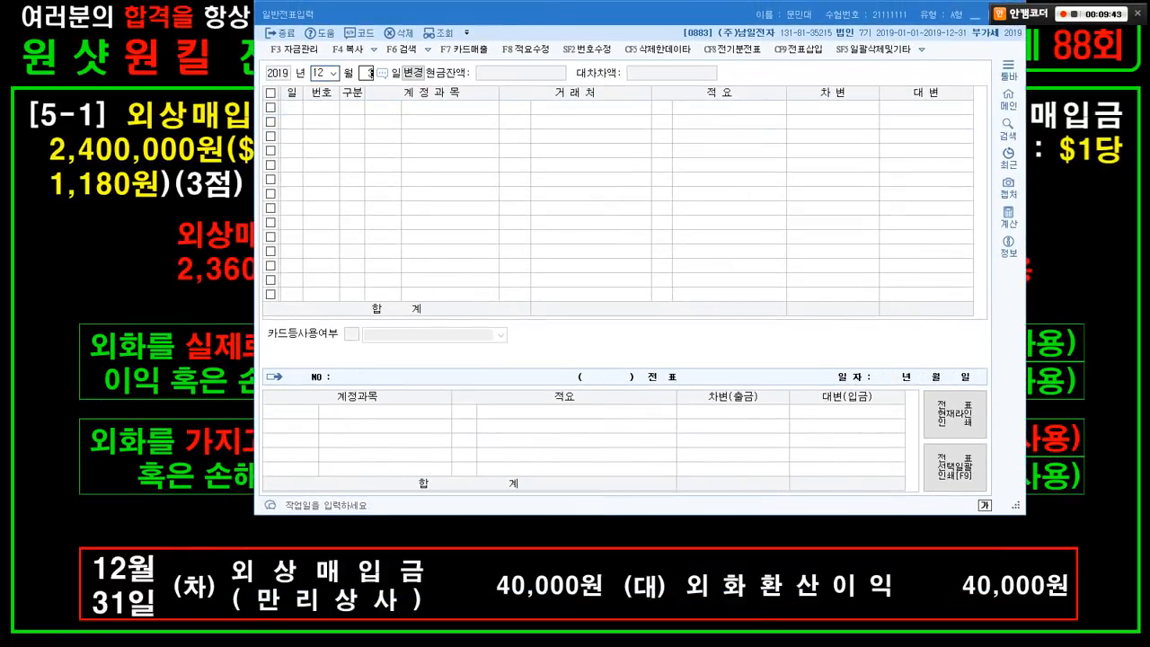
type("313")
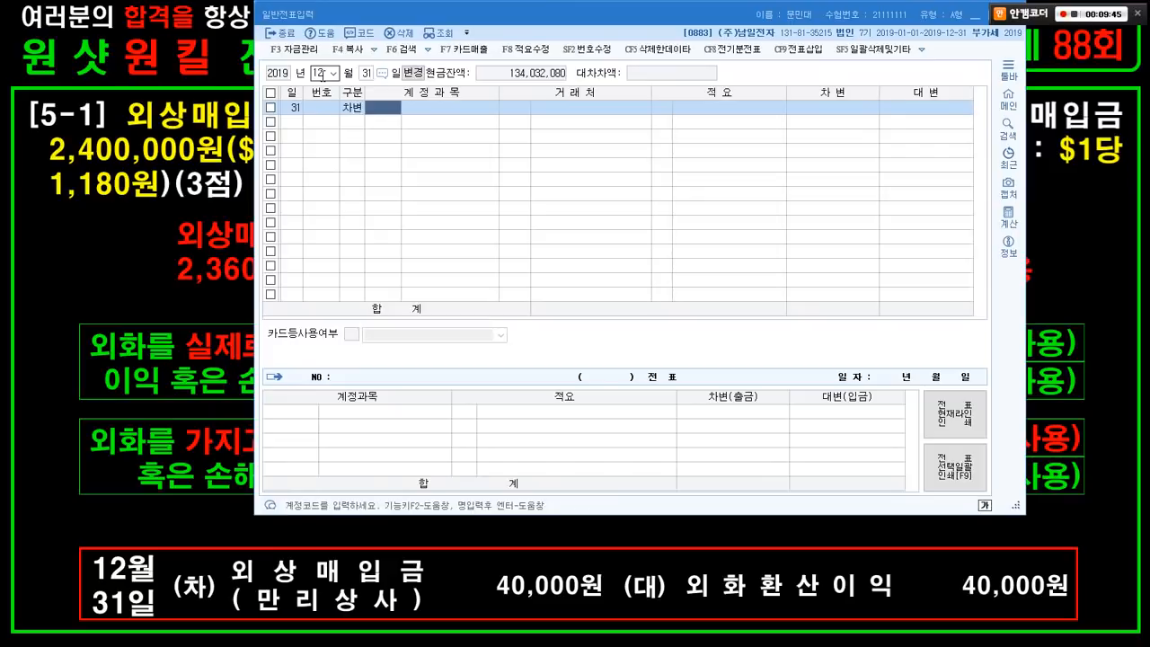
- Fill the debit line with account 0251 외상매입금, trade partner 만리상사 (00157) and an amount of 40,000
type("251")
key("Return")
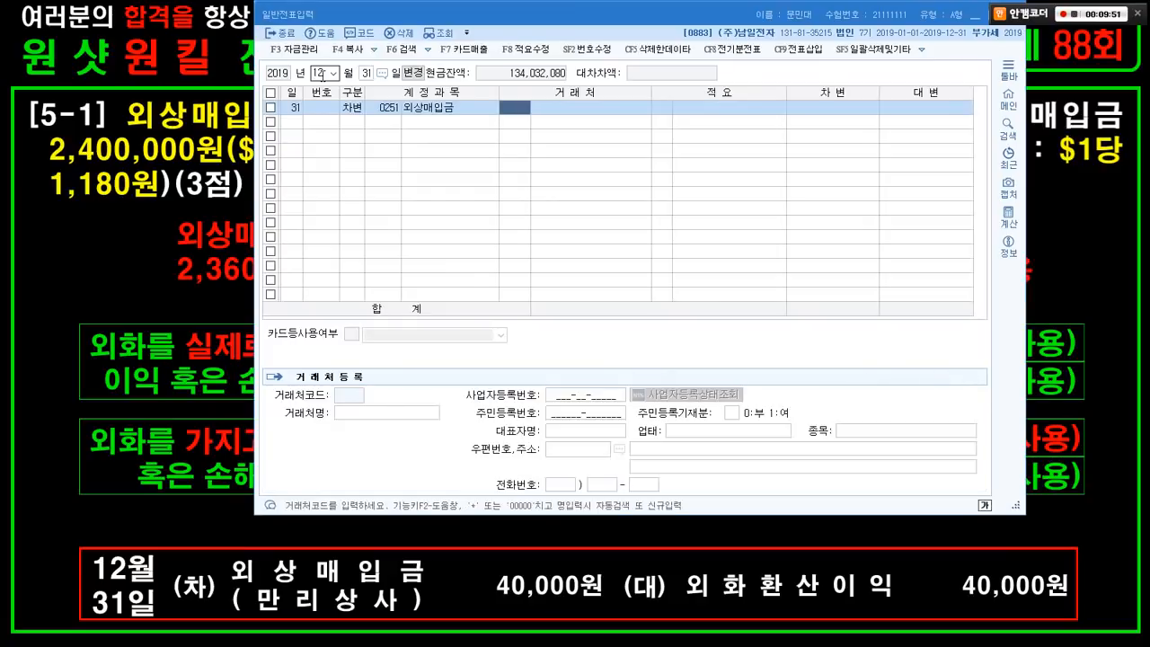
type("만리")
key("Return")
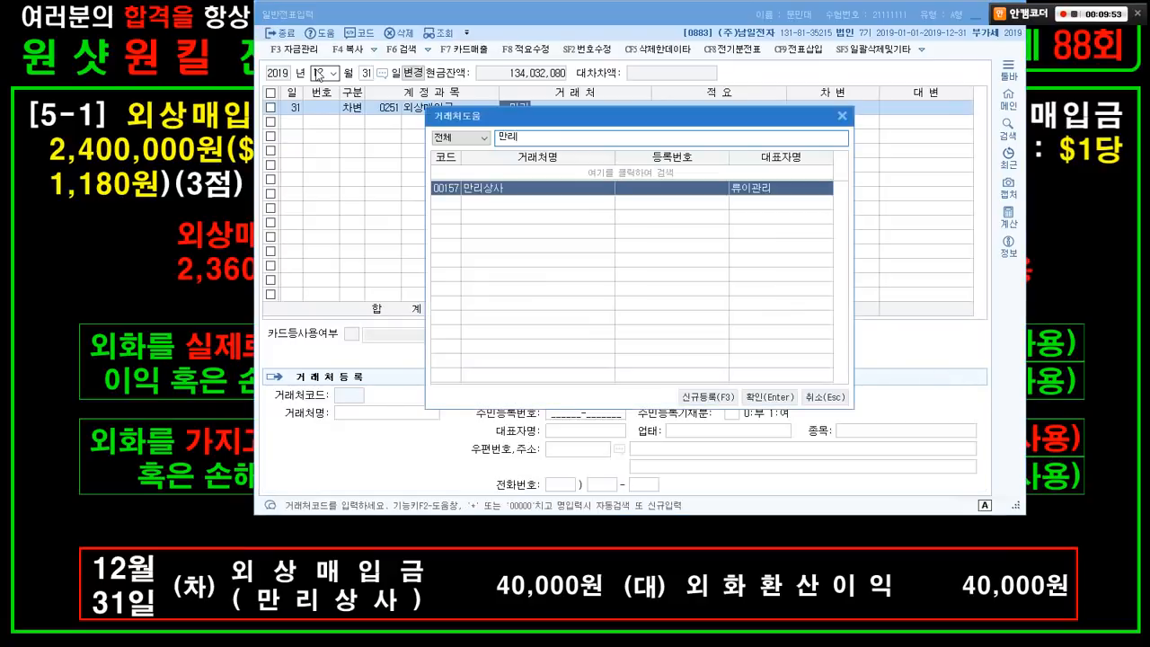
key("Return")
key("Return")
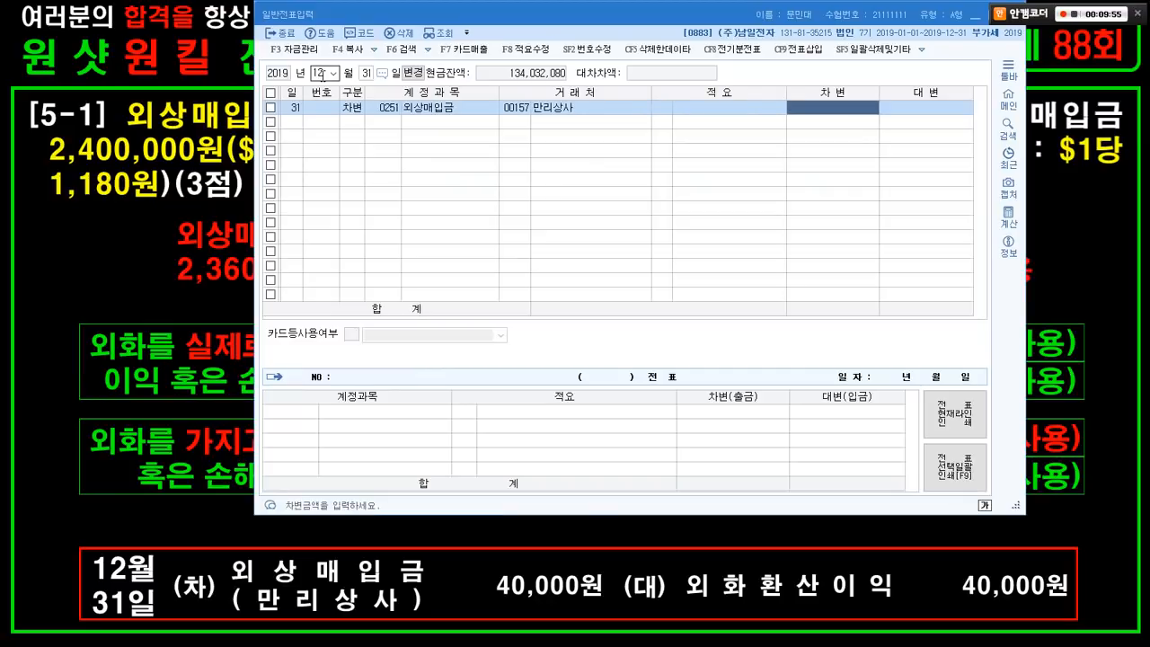
type("400000")
key("Return")
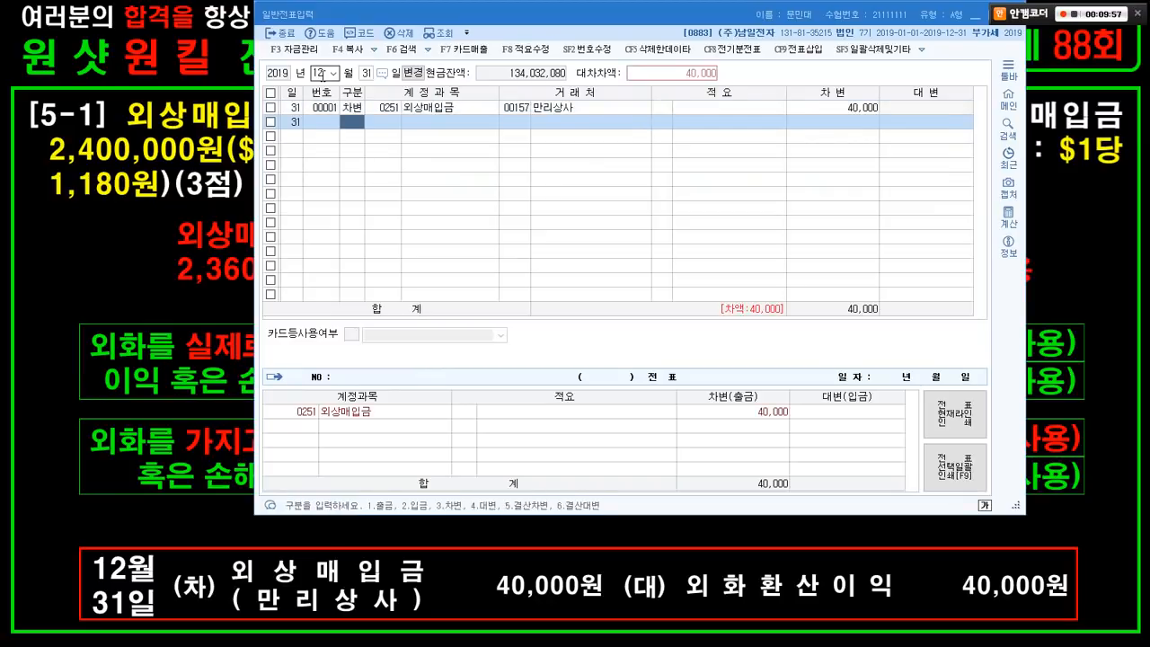
- Add a credit (대변) line for account 0910 외화환산이익 with an amount of 40,000 and no description
type("4")
type("외")
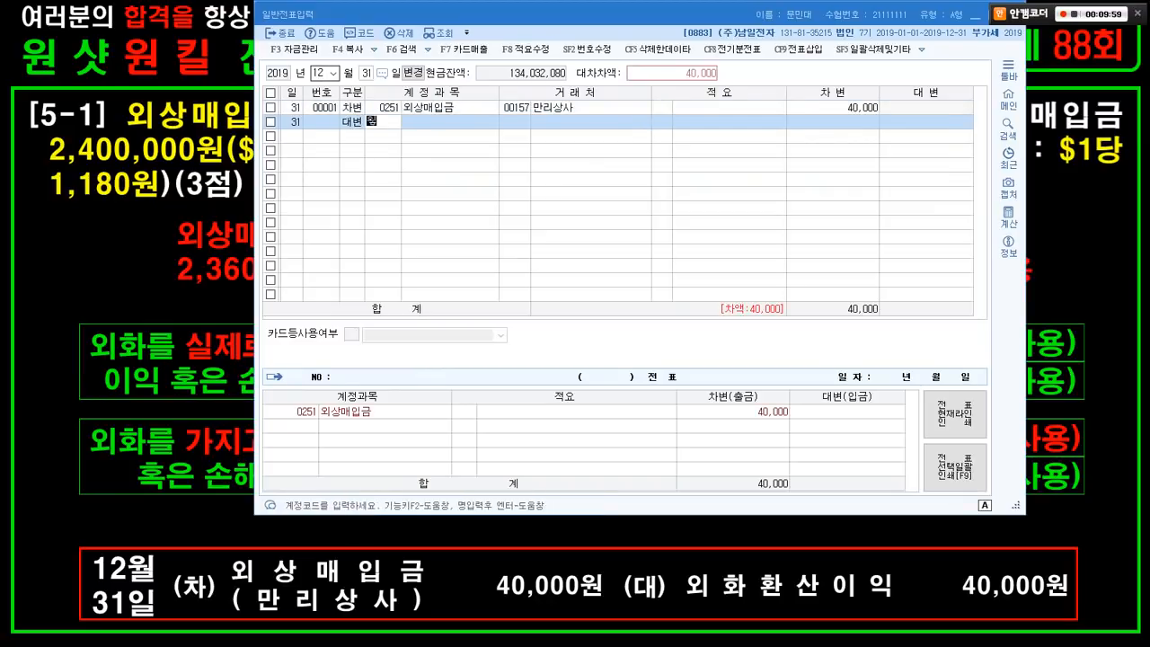
type("화환")
key("Return")
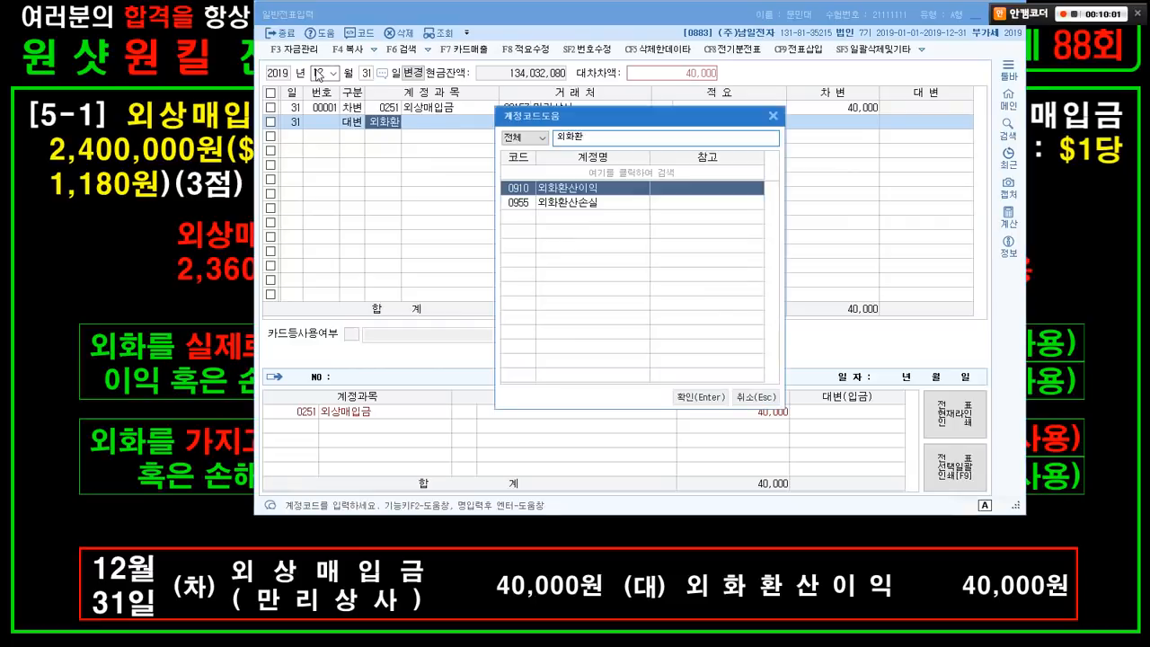
key("Return")
key("Return")
key("Return")
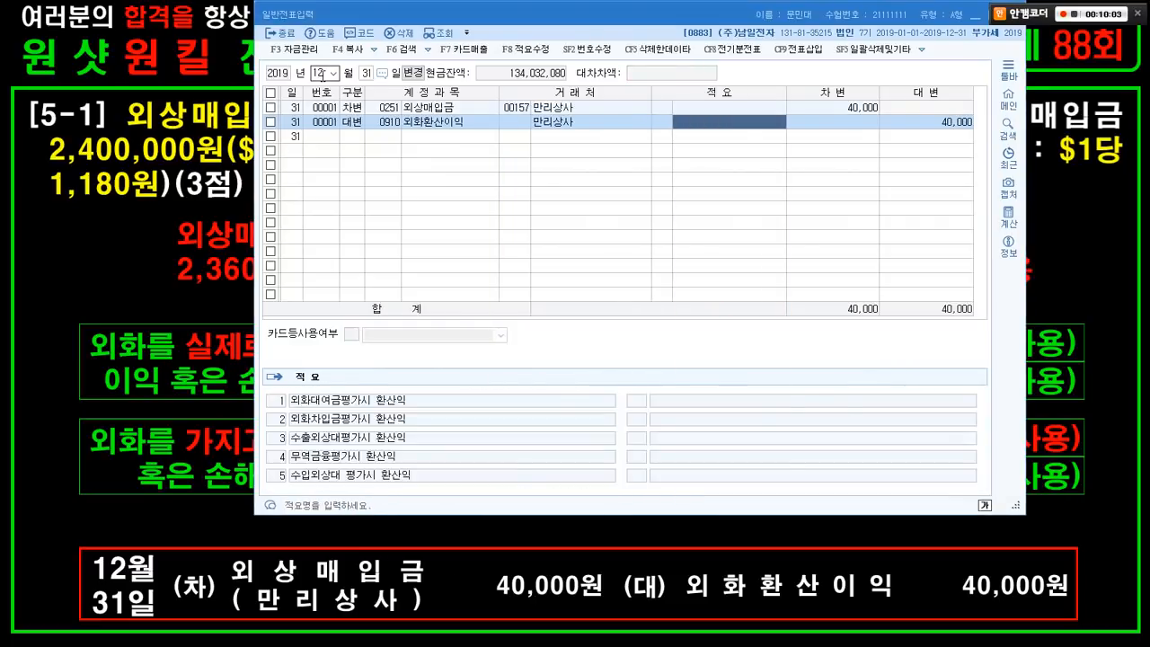
key("Return")
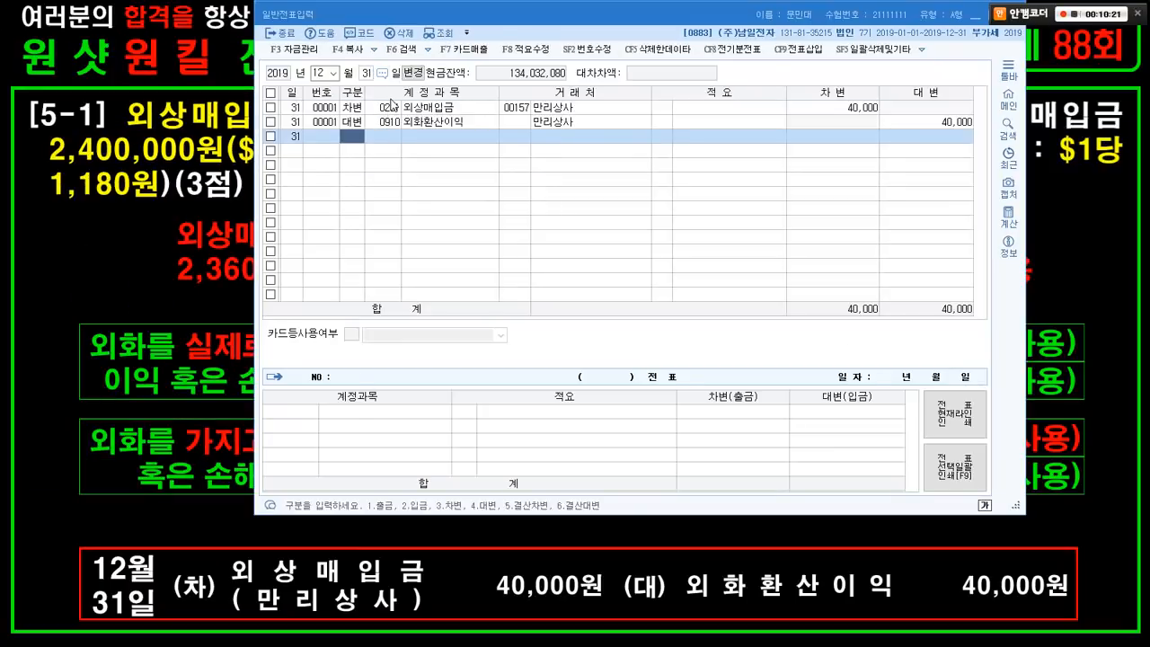
left_click(426, 181)
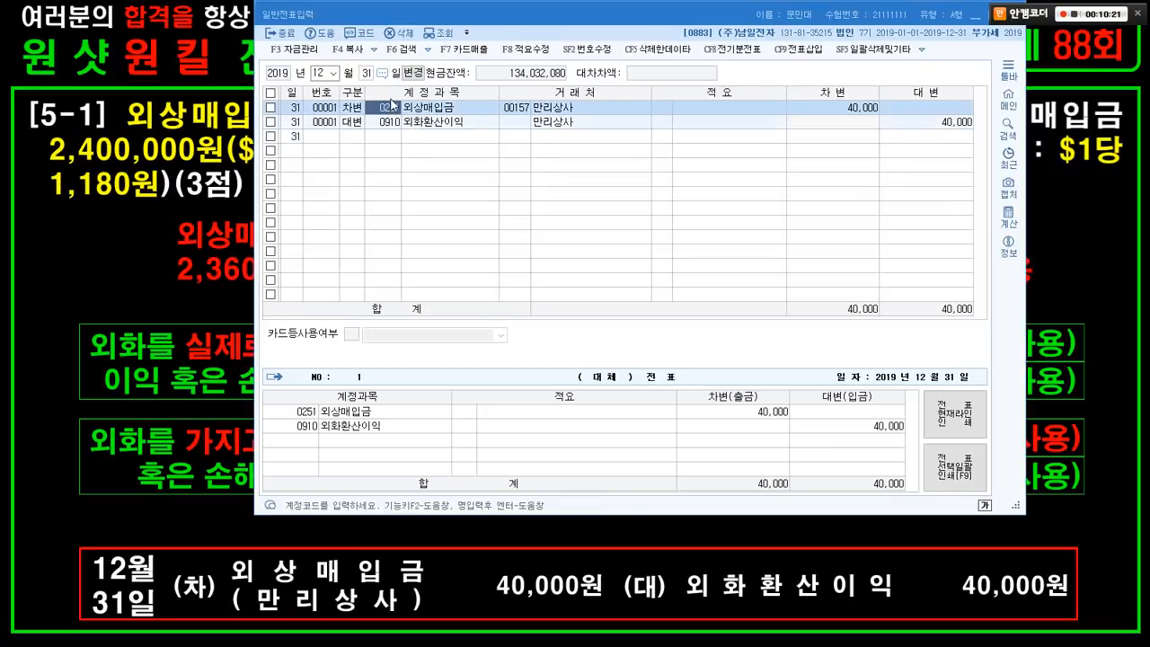
left_click(190, 207)
left_click(191, 207)
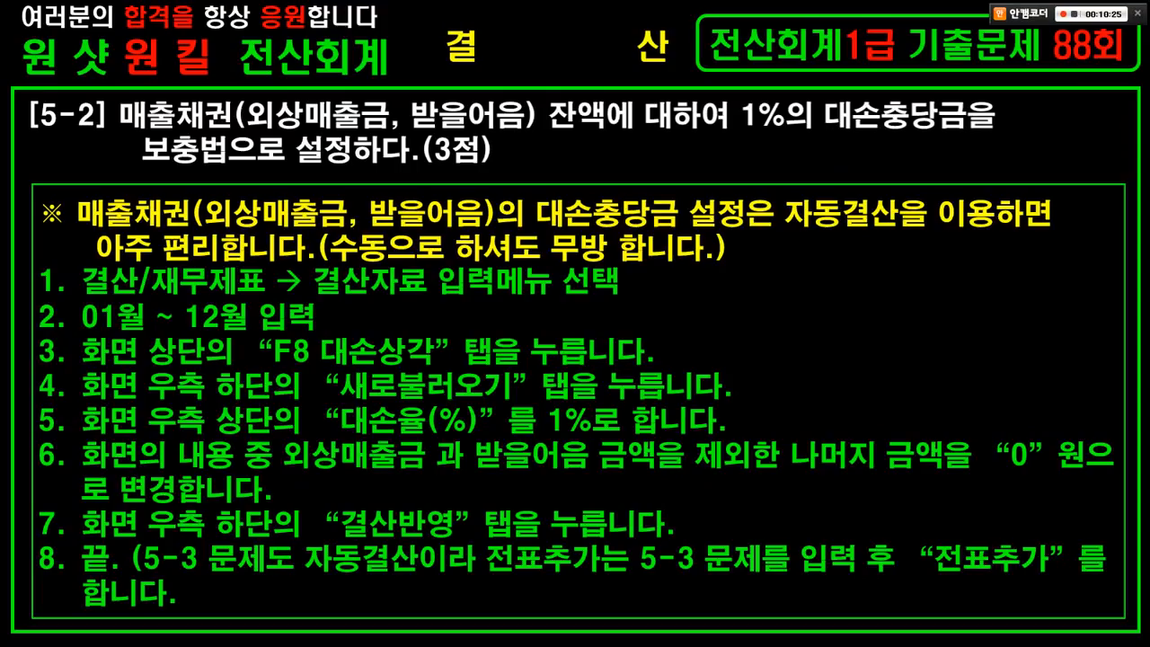
mouse_move(19, 93)
left_mouse_down()
mouse_move(101, 120)
mouse_move(224, 130)
mouse_move(971, 132)
left_mouse_up()
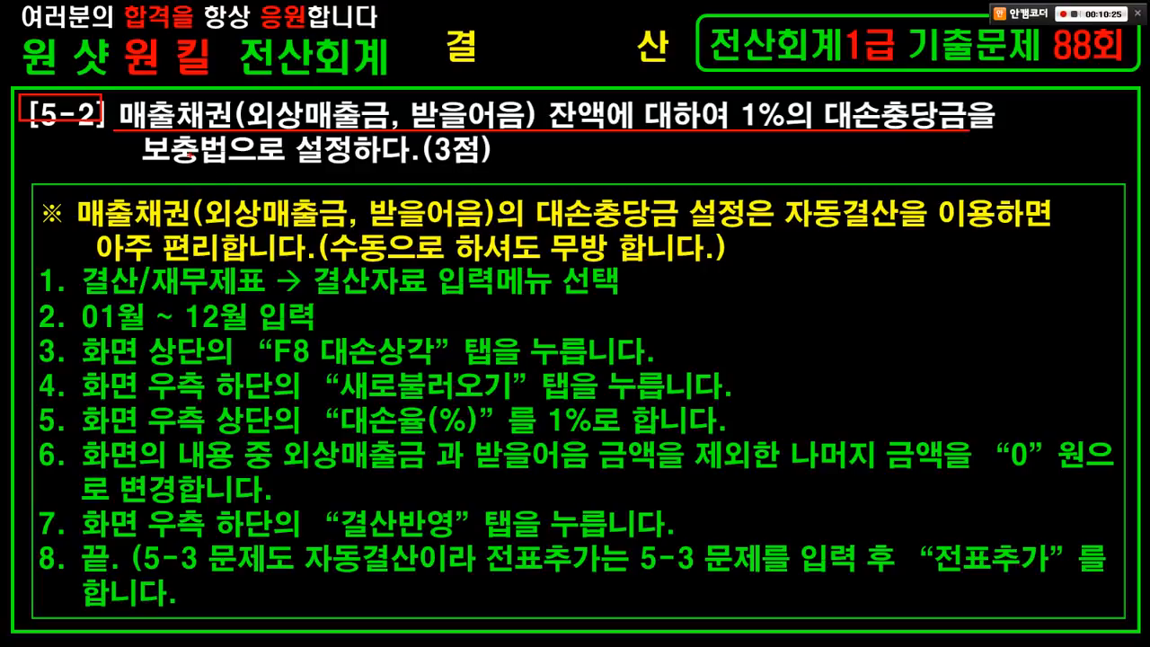
mouse_move(230, 185)
left_mouse_down()
mouse_move(198, 183)
mouse_move(192, 125)
mouse_move(197, 176)
left_mouse_up()
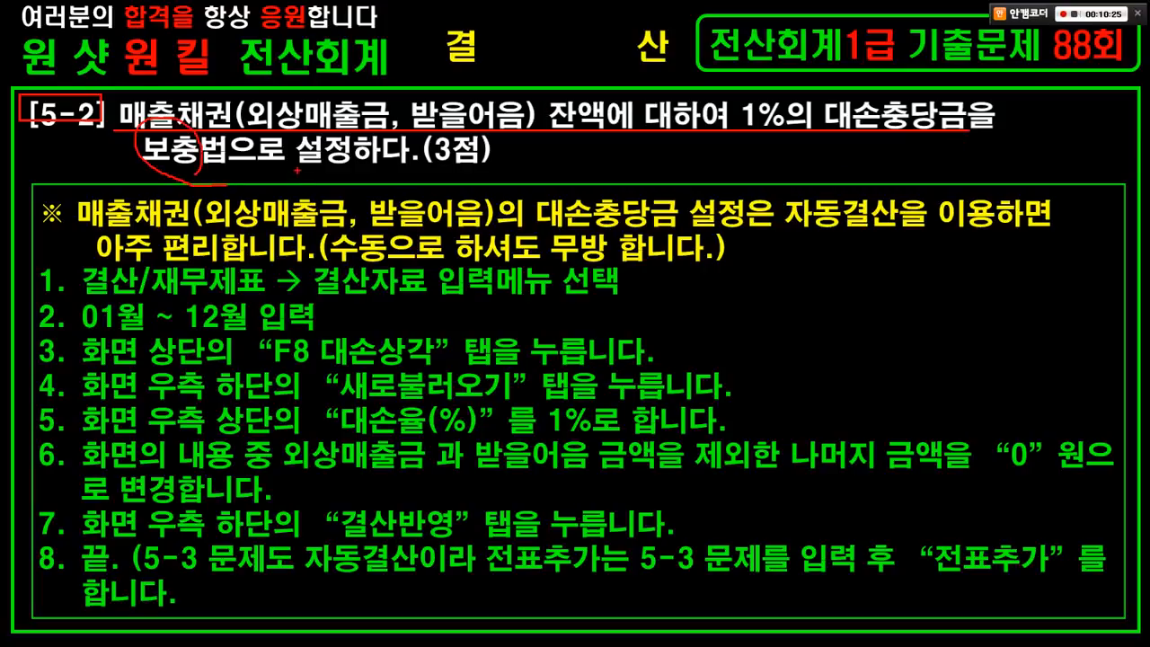
left_click_drag(296, 169, 504, 166)
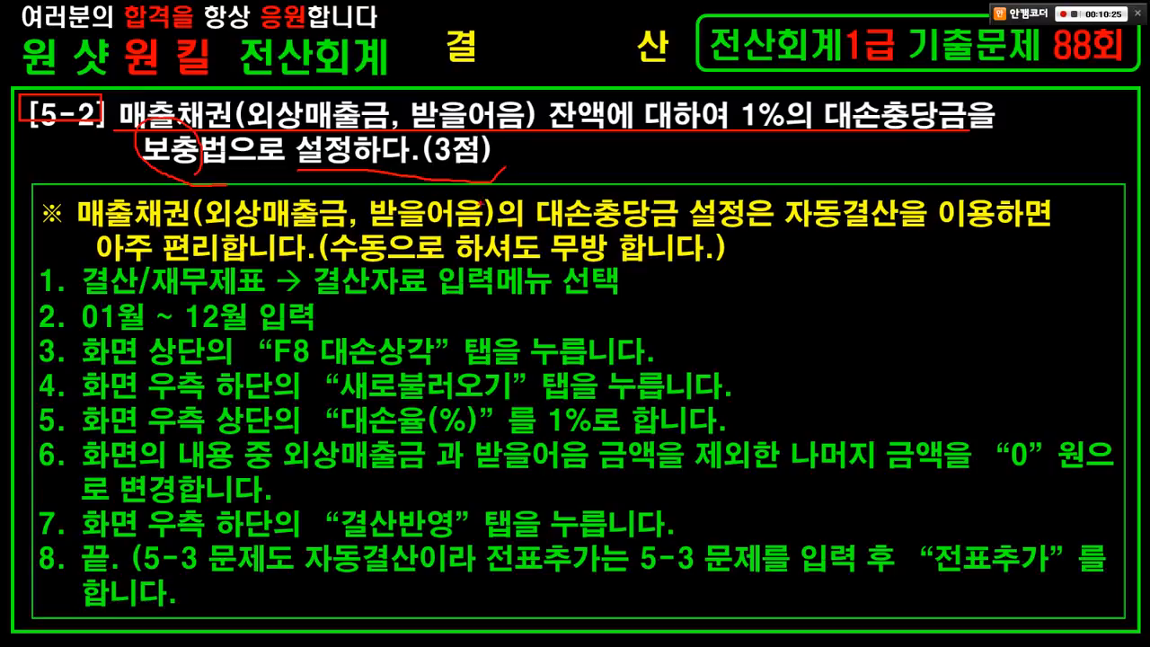
mouse_move(41, 194)
left_mouse_down()
mouse_move(63, 228)
mouse_move(1027, 232)
left_mouse_up()
left_click_drag(104, 261, 260, 262)
left_click_drag(333, 261, 724, 263)
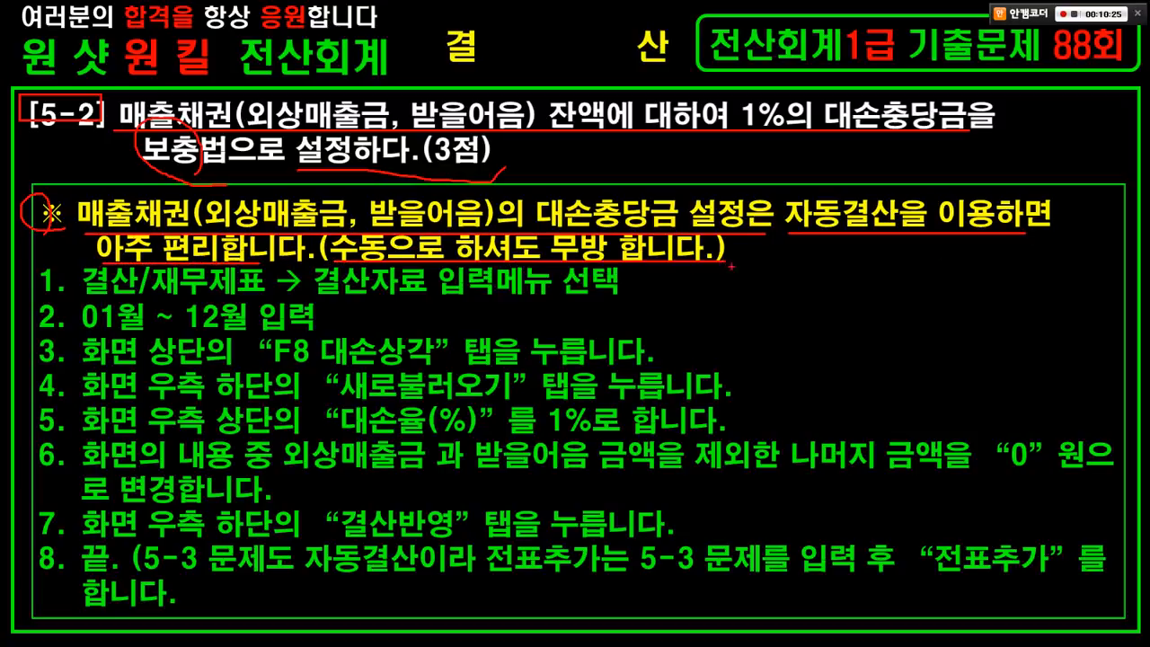
mouse_move(10, 259)
left_mouse_down()
mouse_move(151, 276)
mouse_move(1145, 609)
left_mouse_up()
mouse_move(997, 289)
left_mouse_down()
mouse_move(1052, 305)
mouse_move(1077, 266)
left_mouse_up()
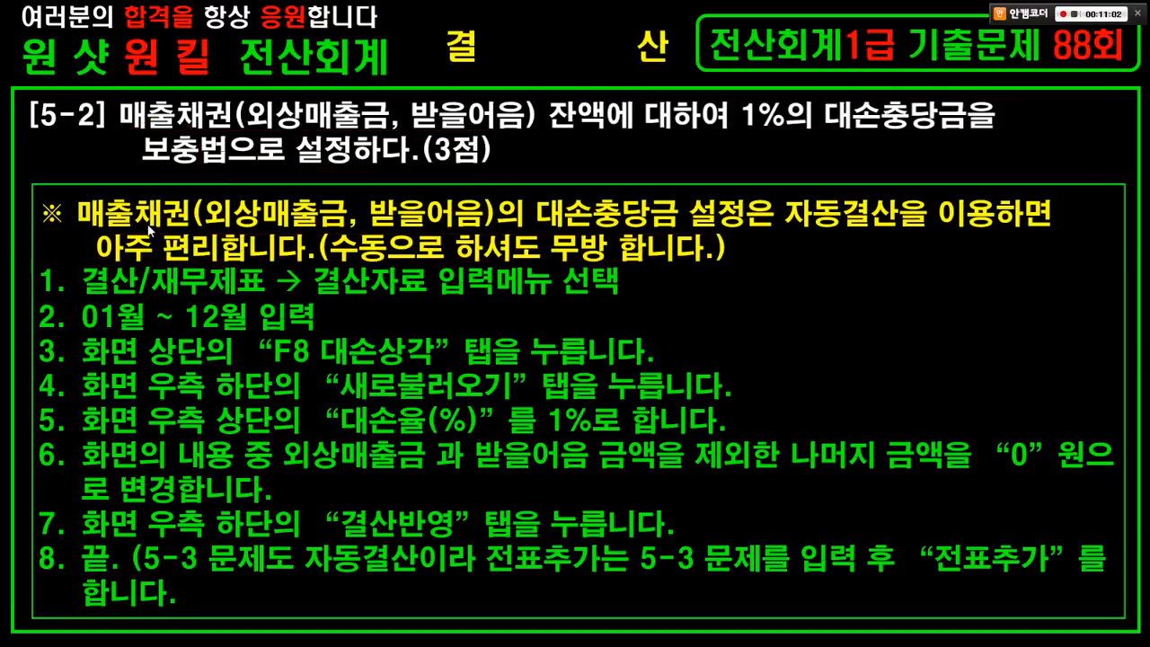
- Switch to KcLep, close the general voucher entry (일반전표입력) and open the closing data entry (결산자료입력)
key("alt+Tab")
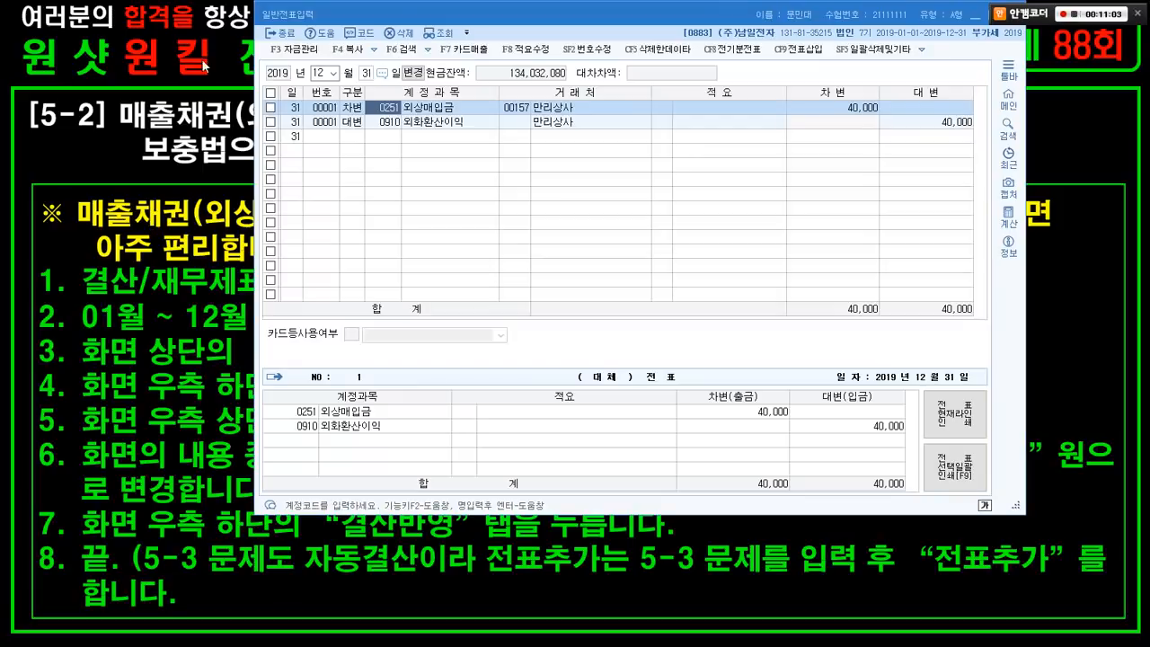
left_click_drag(605, 15, 545, 59)
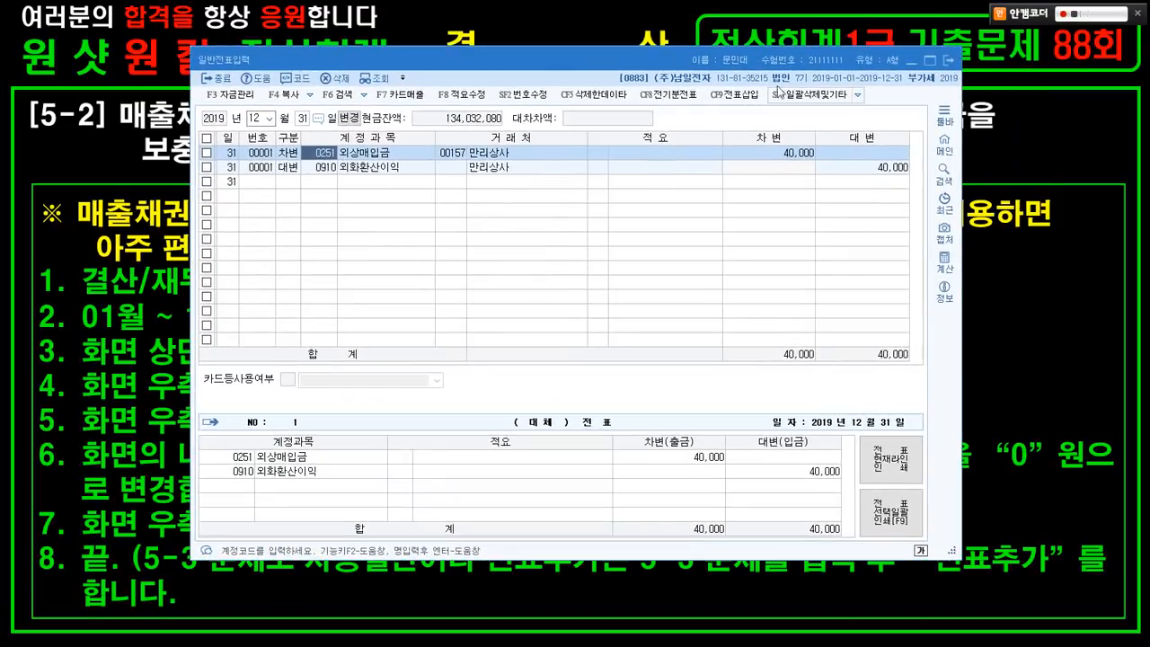
left_click(948, 60)
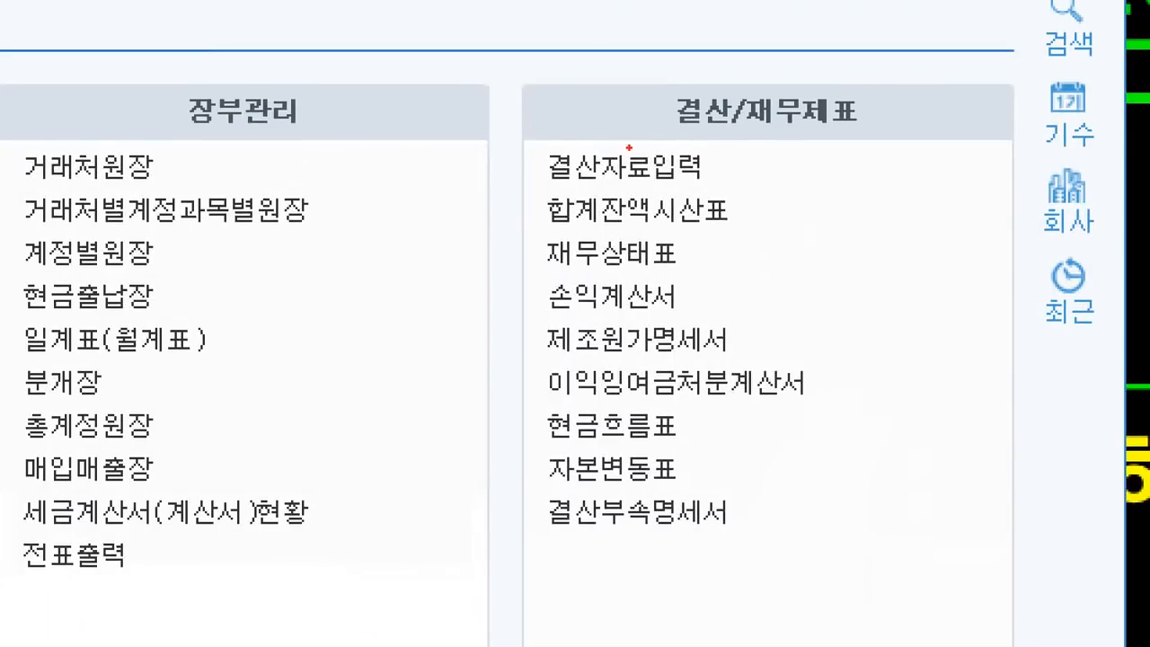
left_click_drag(473, 71, 1100, 568)
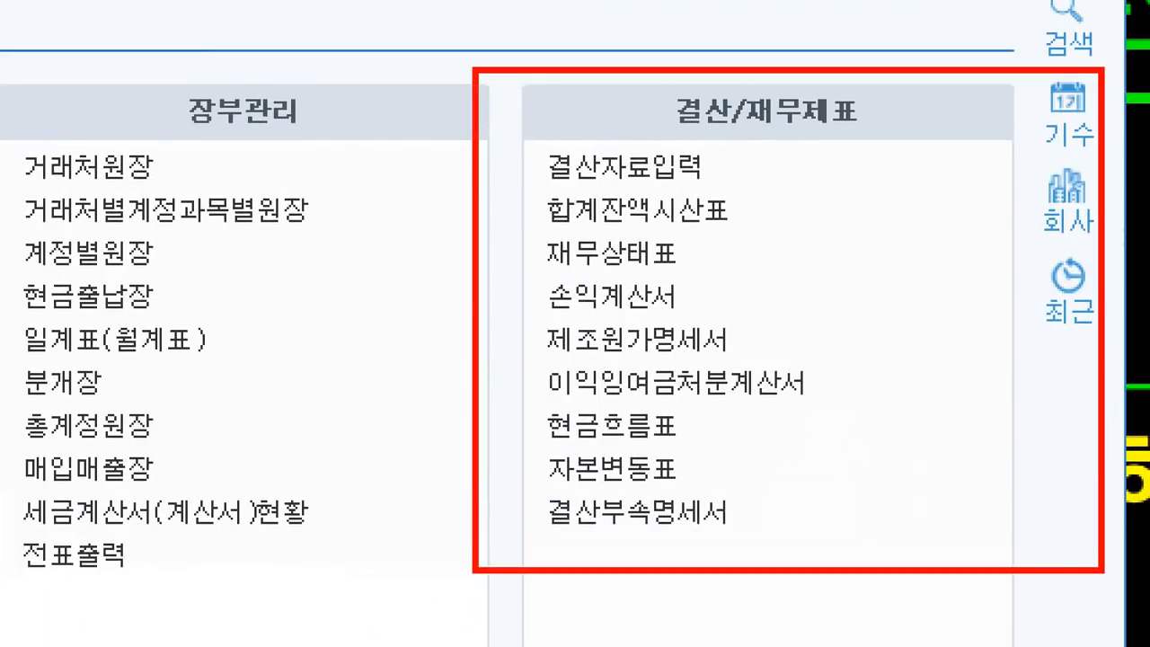
mouse_move(491, 128)
left_mouse_down()
mouse_move(739, 194)
mouse_move(900, 261)
left_mouse_up()
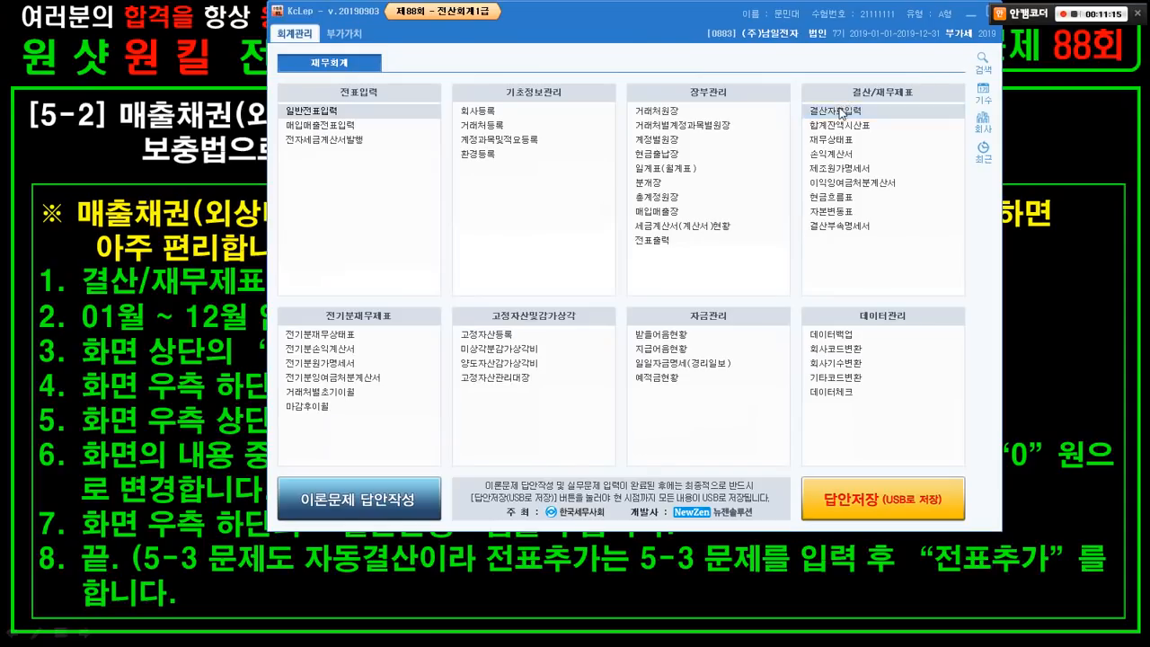
left_click(841, 112)
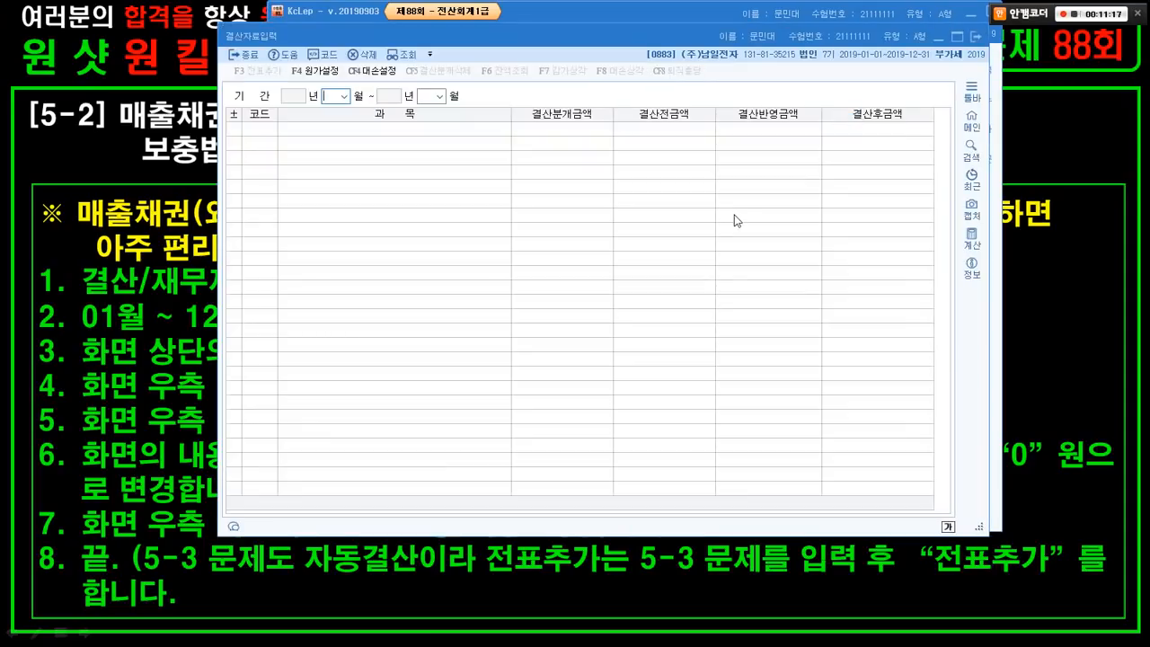
- Set the closing period from month 01 to month 12 of 2019 and decline loading the previously entered data
type("0112")
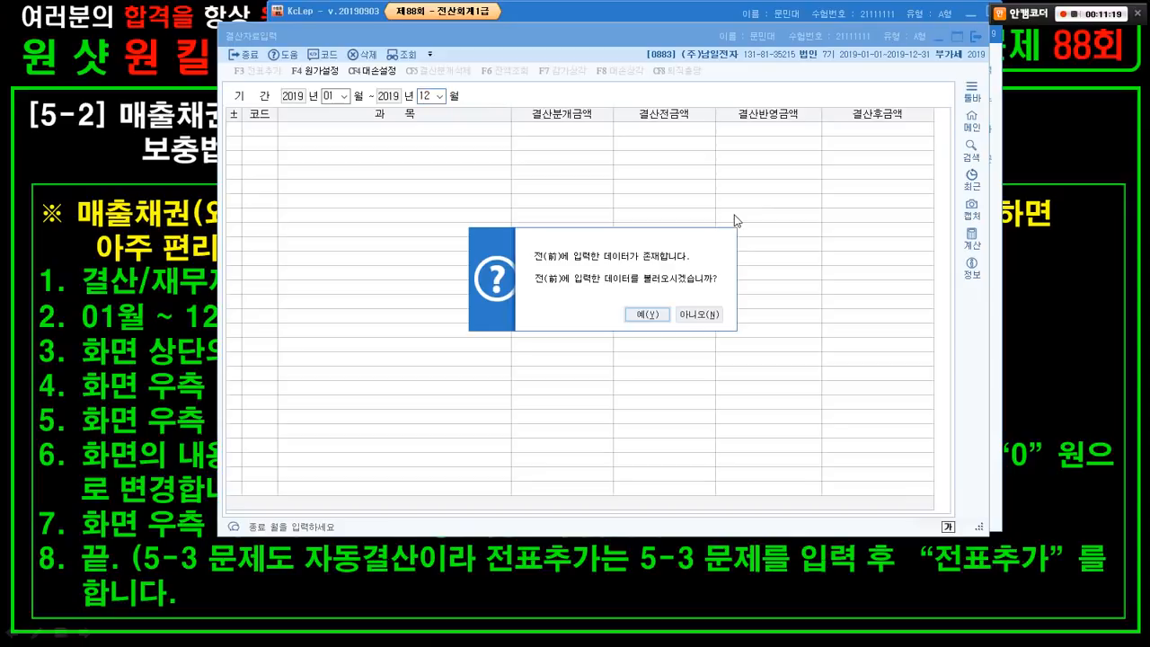
left_click(709, 315)
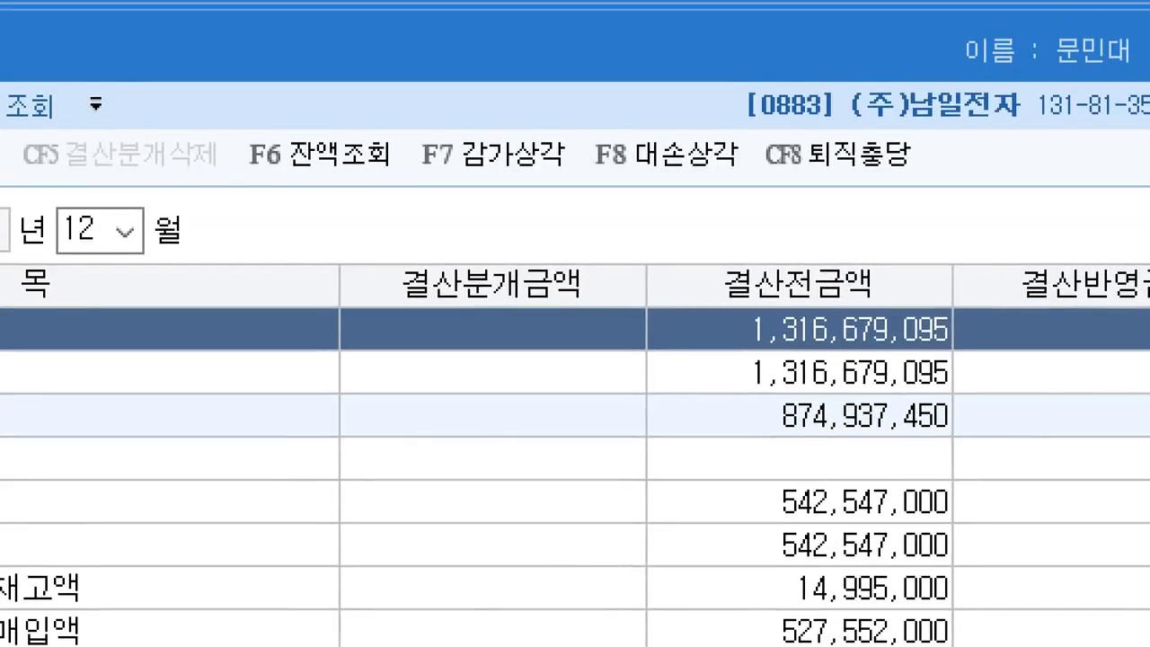
mouse_move(581, 99)
left_mouse_down()
mouse_move(755, 198)
mouse_move(840, 328)
left_mouse_up()
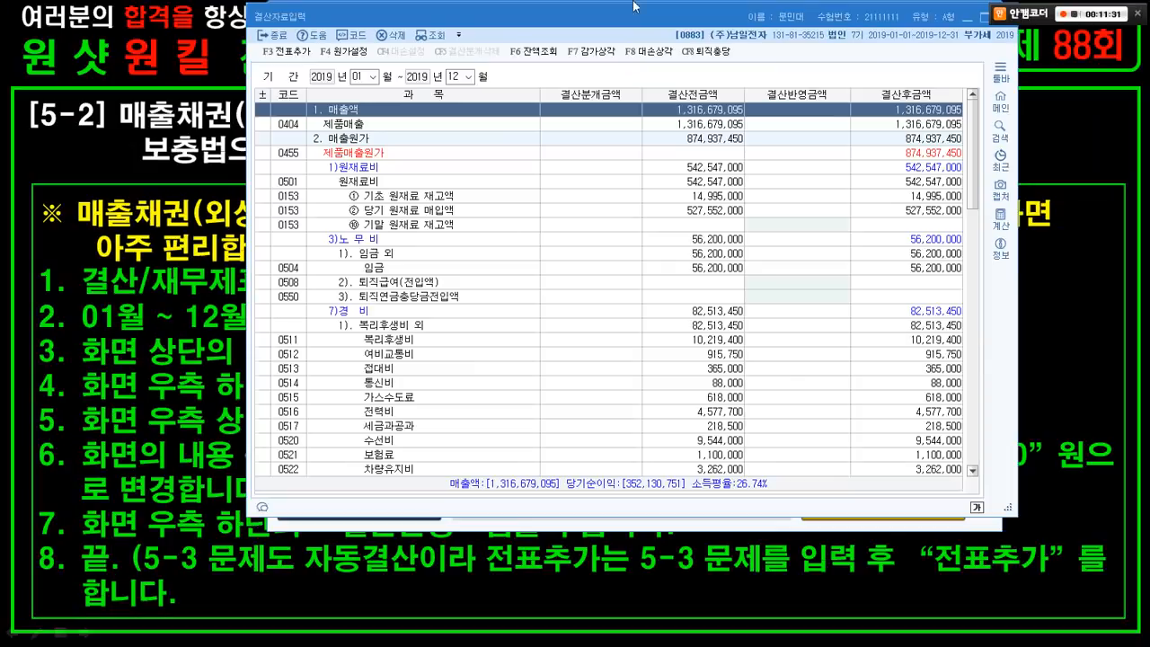
- Open the bad debt allowance calculation (대손상각) without applying the saved data and reload its balances (새로불러오기)
left_click(645, 51)
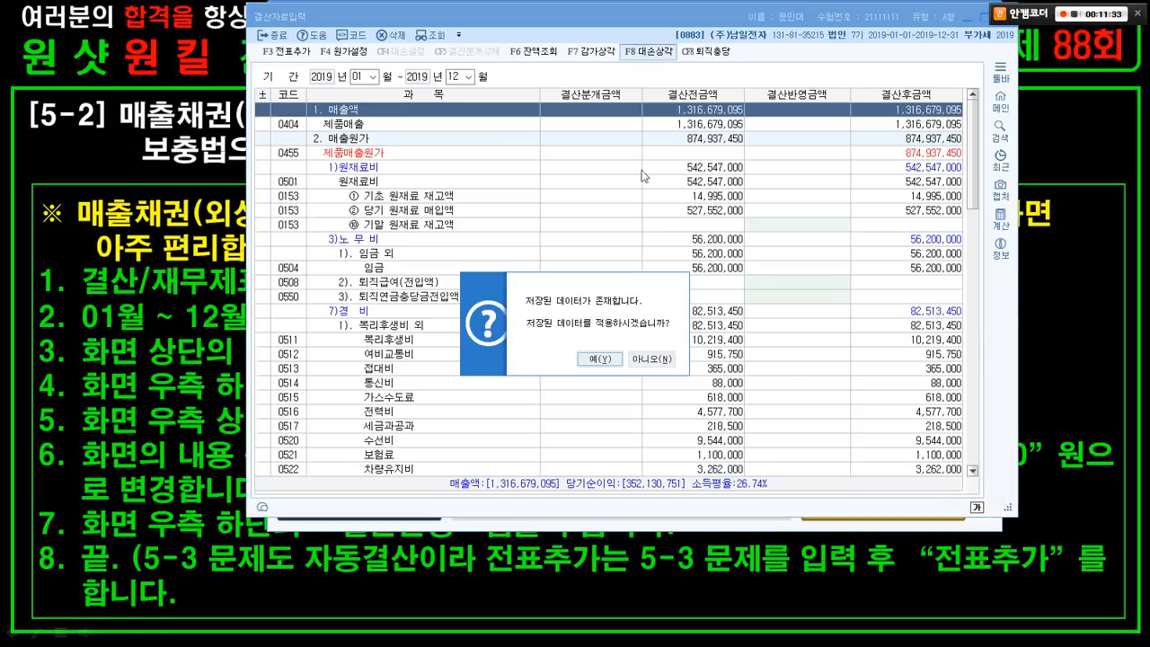
left_click(635, 362)
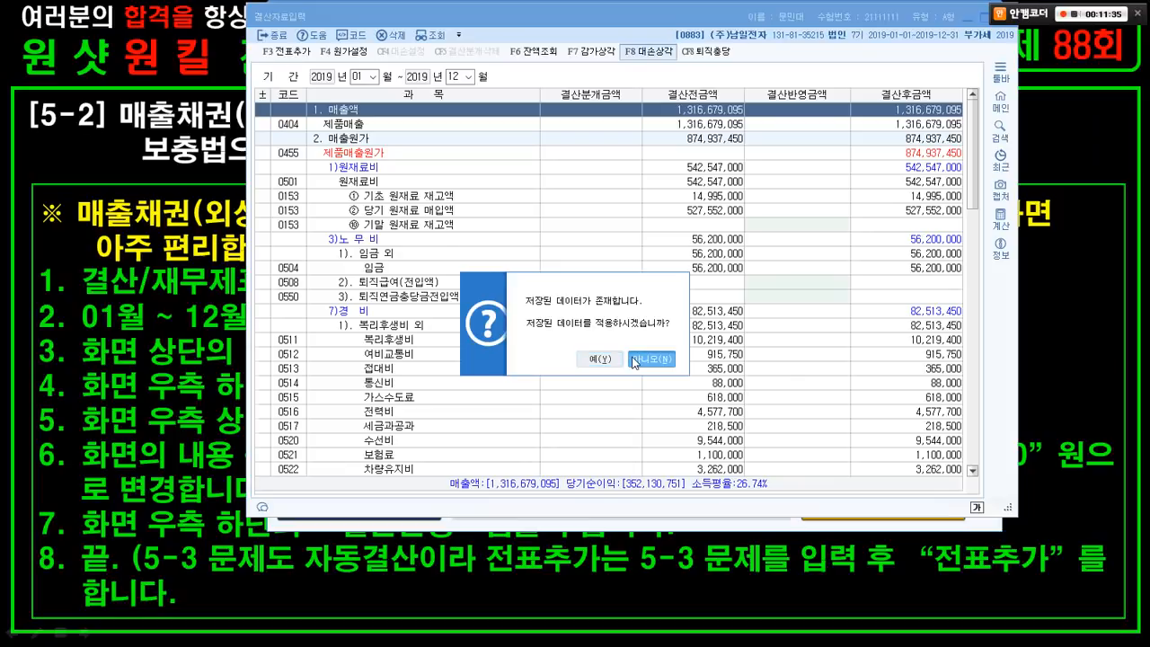
left_click_drag(652, 82, 670, 39)
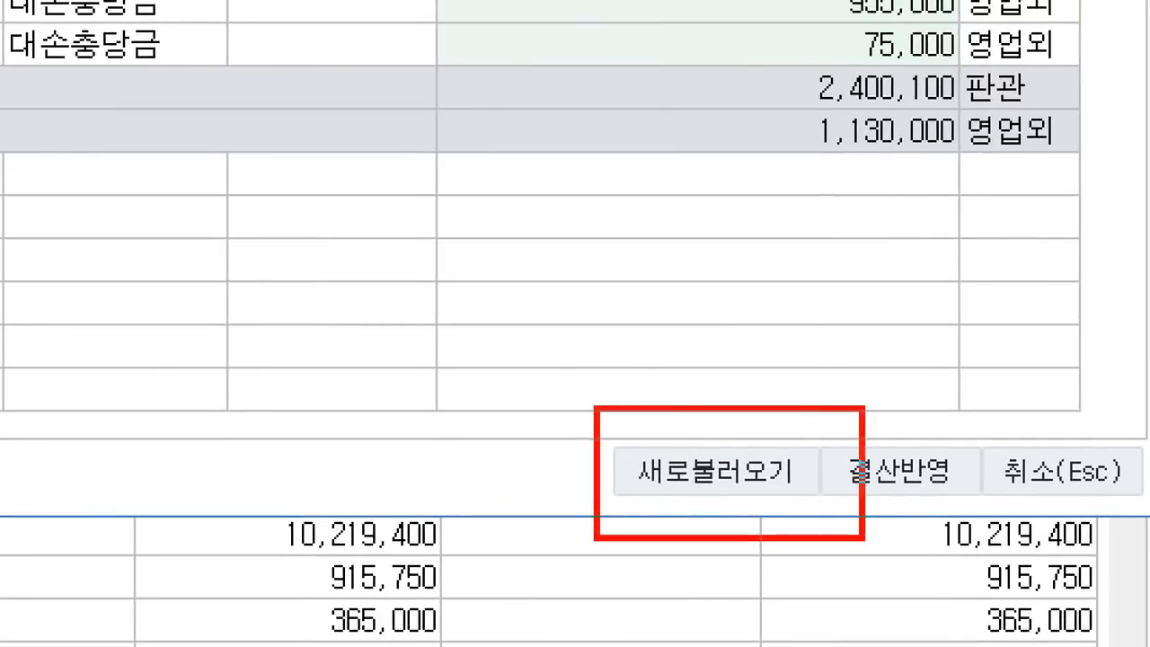
mouse_move(720, 448)
left_mouse_down()
mouse_move(720, 489)
mouse_move(668, 435)
mouse_move(758, 510)
left_mouse_up()
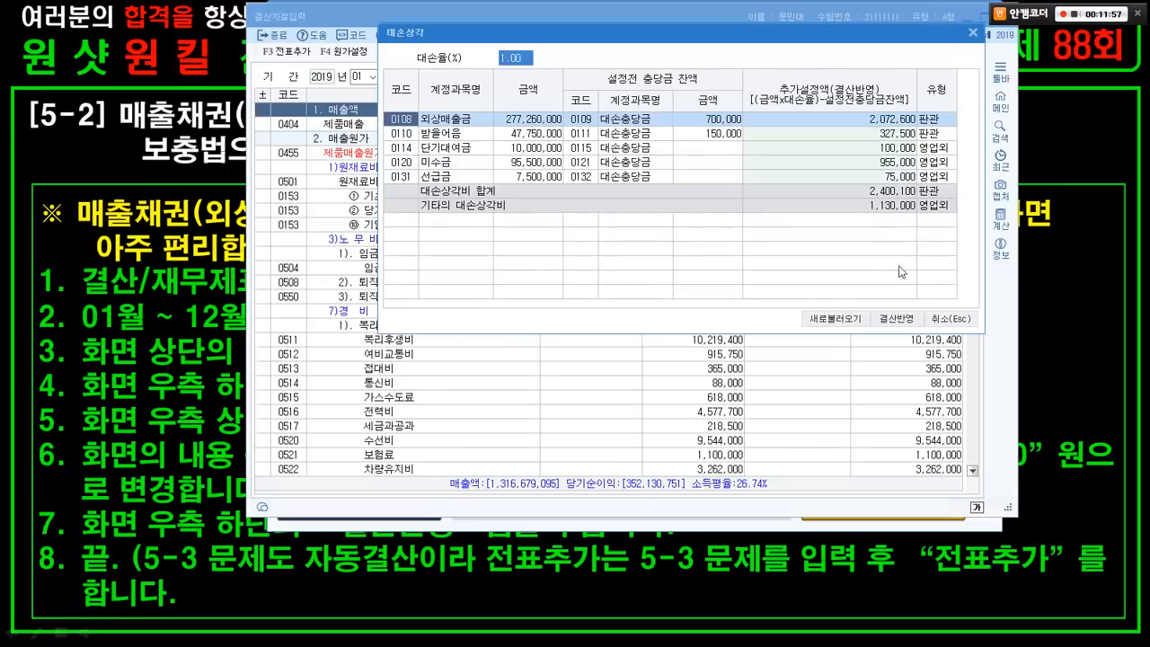
left_click(845, 316)
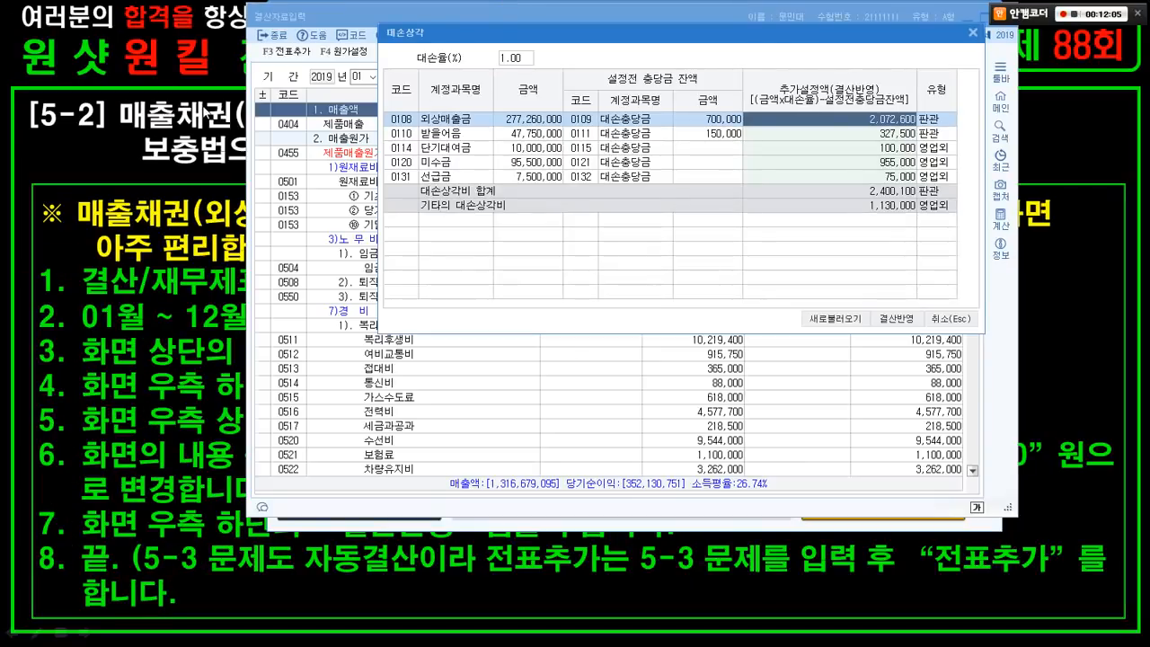
left_click(206, 112)
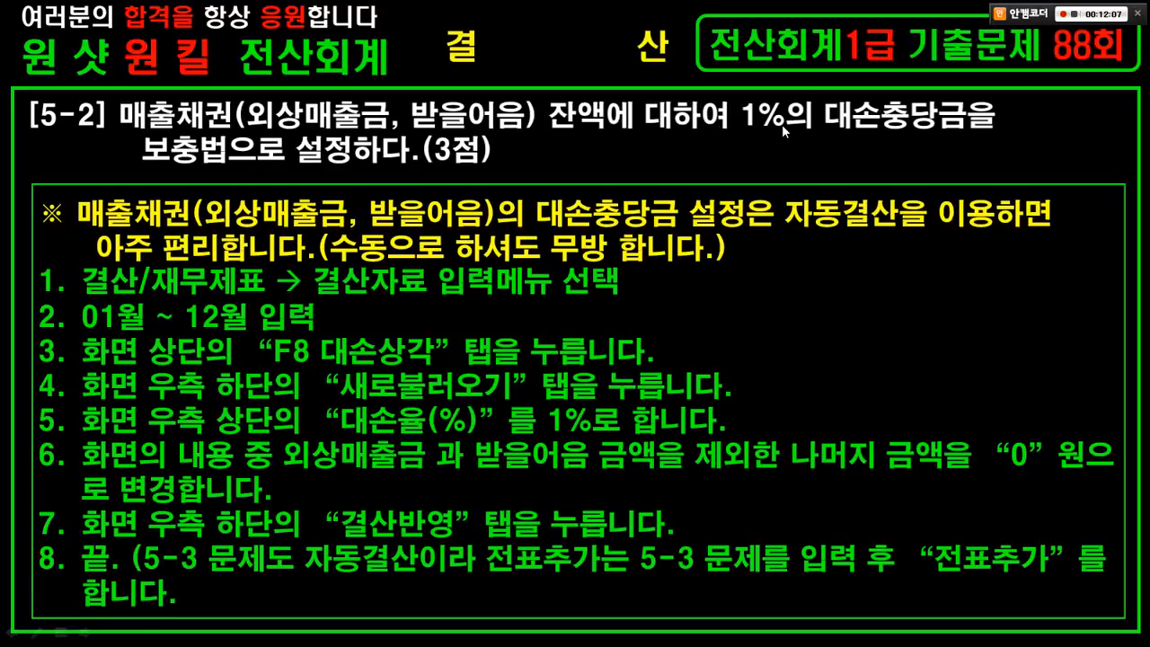
key("alt+Tab")
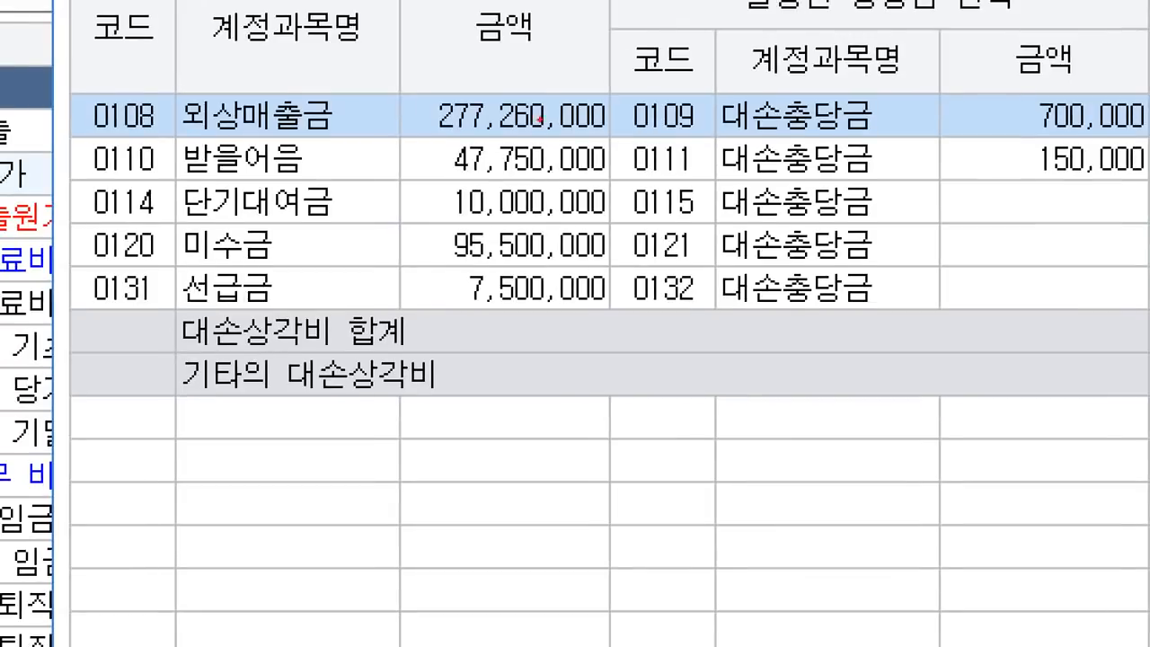
mouse_move(73, 79)
left_mouse_down()
mouse_move(673, 195)
mouse_move(940, 182)
mouse_move(927, 183)
mouse_move(1002, 245)
left_mouse_up()
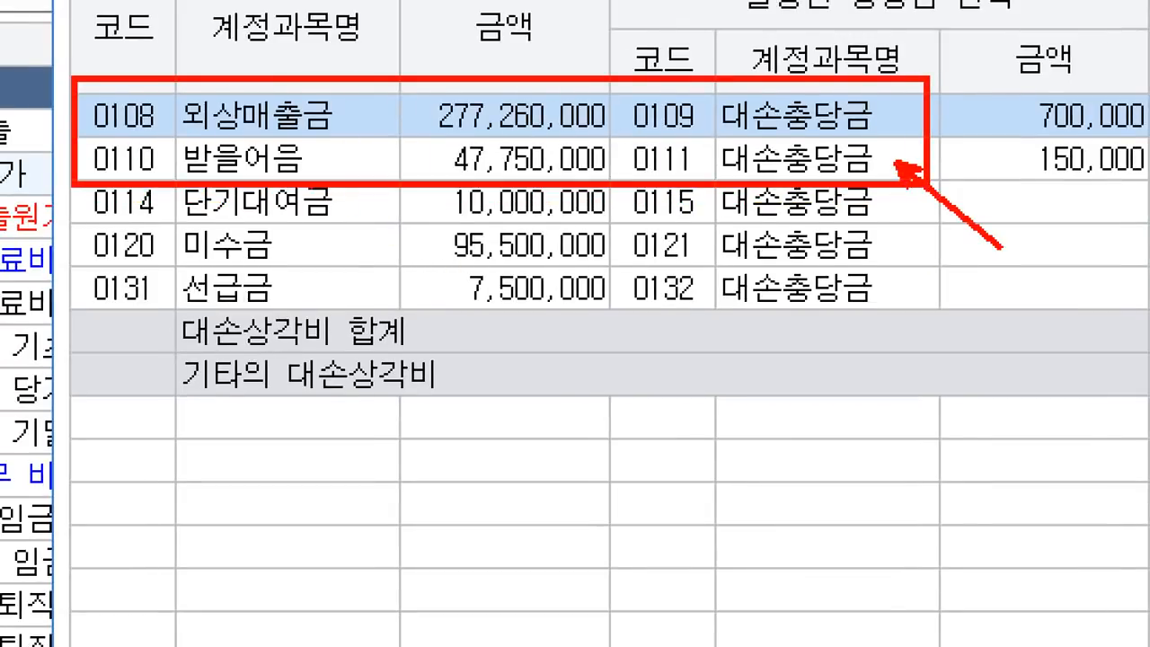
- Set the additional allowance (추가설정액) of 단기대여금, 미수금 and 선급금 to 0, keeping only 외상매출금 and 받을어음
left_click_drag(313, 197, 341, 297)
key("Escape")
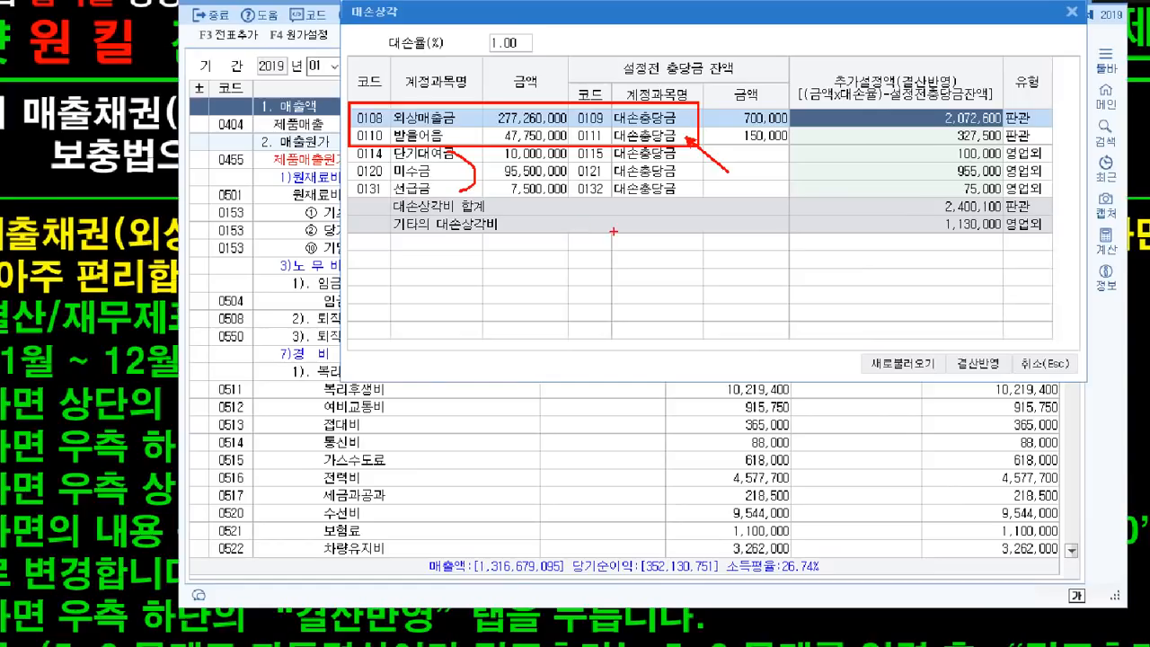
left_click(887, 146)
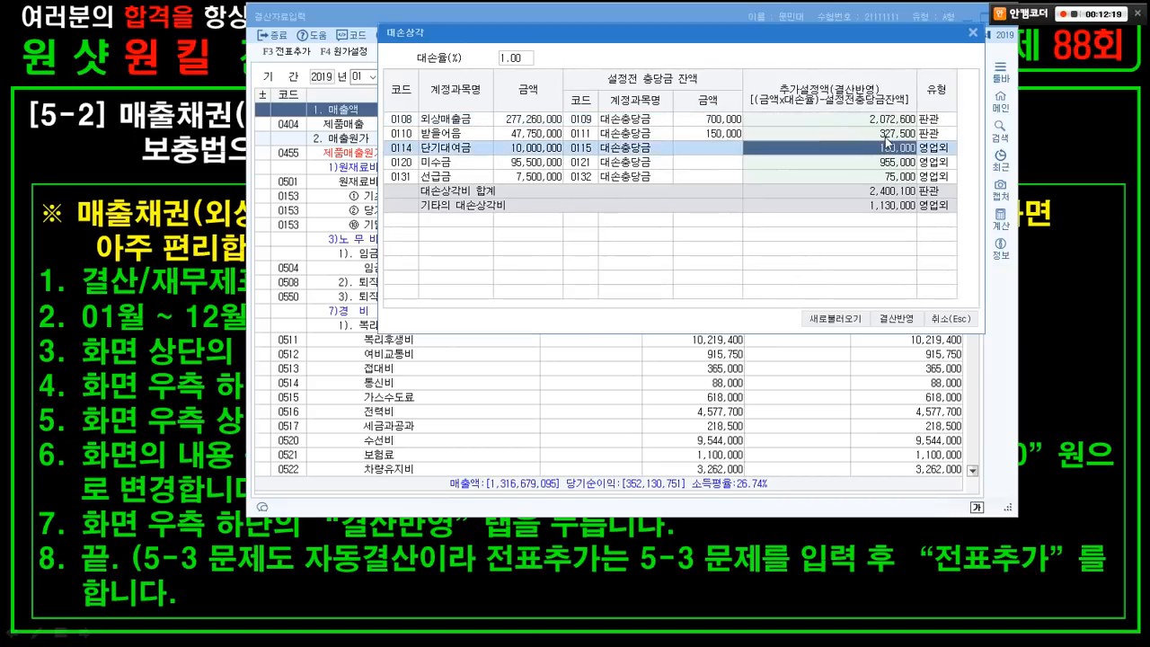
type("0")
key("Return")
type("0")
key("Return")
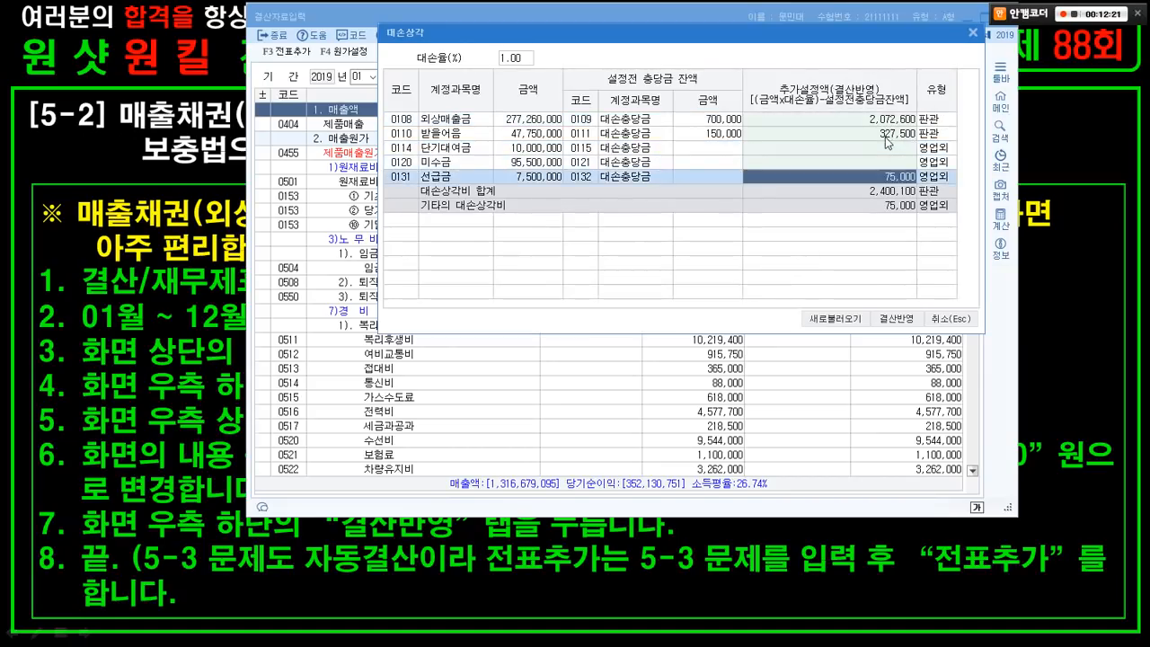
type("0")
key("Return")
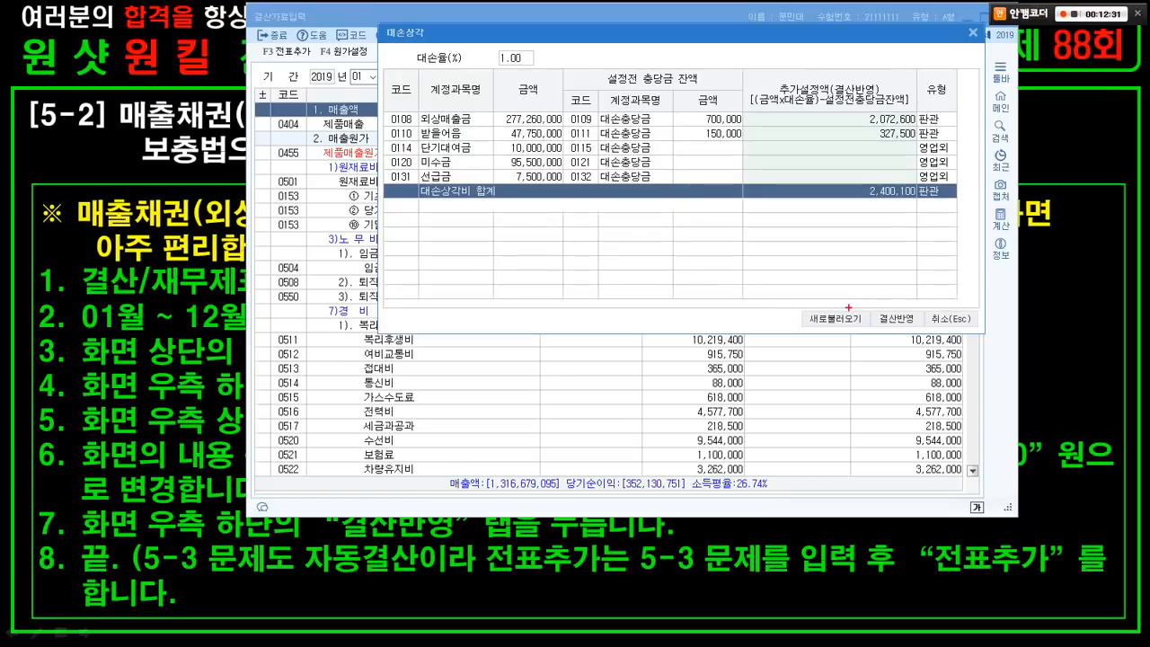
- Apply the calculated bad debt allowances to the closing data (결산반영)
mouse_move(798, 299)
left_mouse_down()
mouse_move(870, 350)
mouse_move(841, 351)
left_mouse_up()
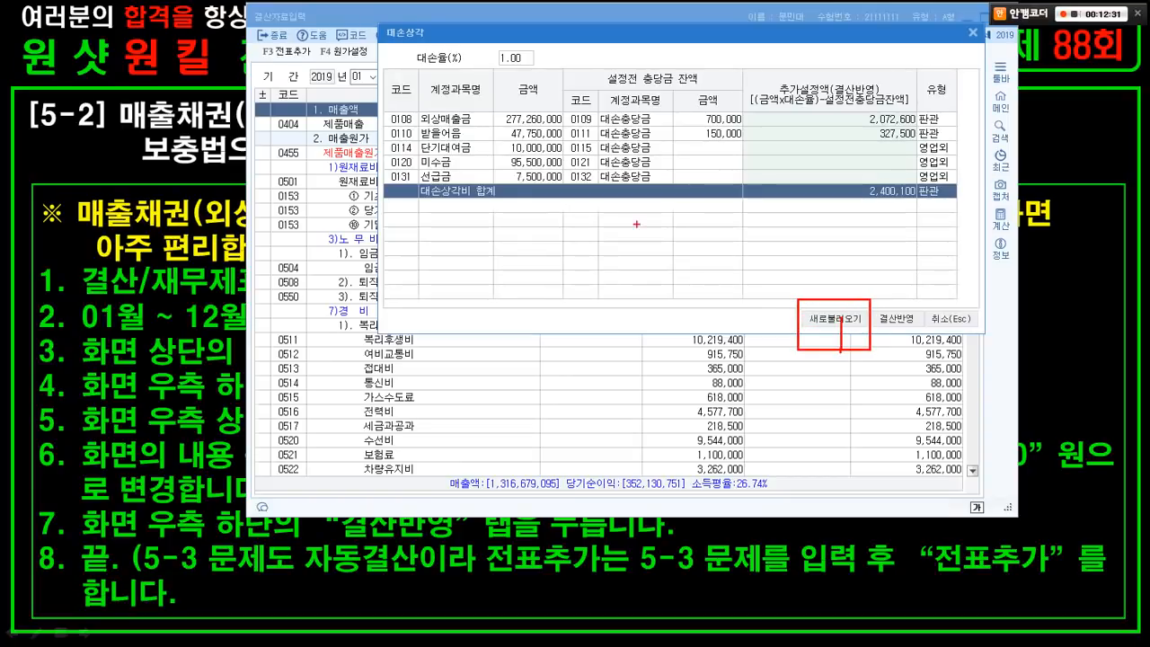
left_click_drag(468, 41, 570, 68)
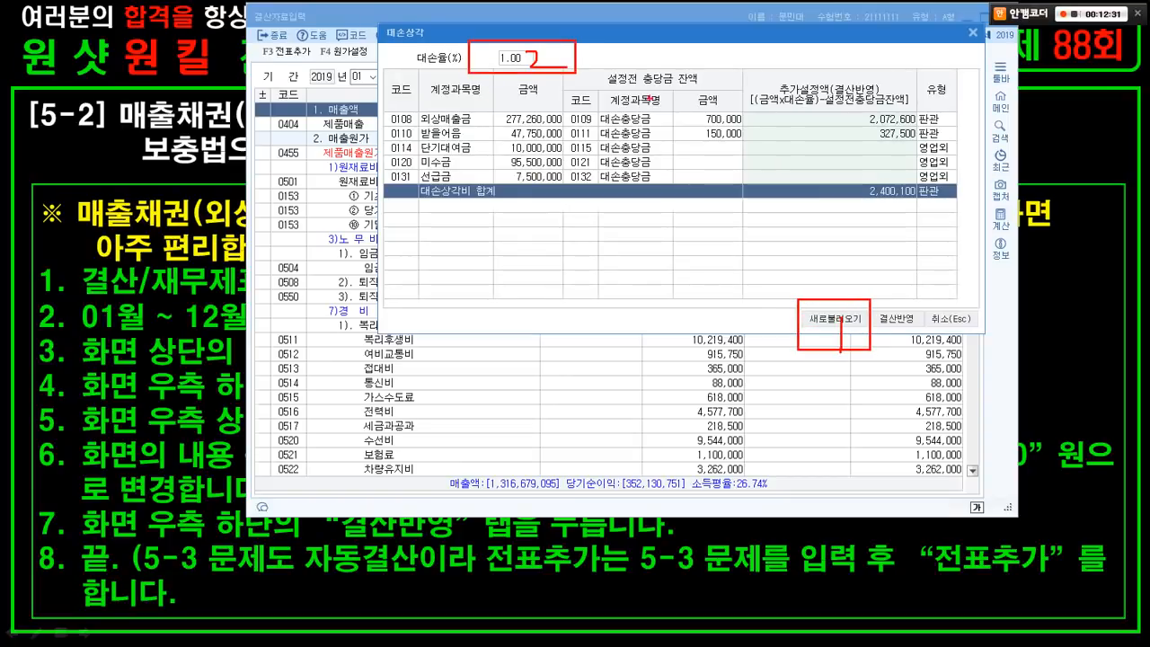
mouse_move(809, 99)
left_mouse_down()
mouse_move(942, 137)
mouse_move(950, 150)
left_mouse_up()
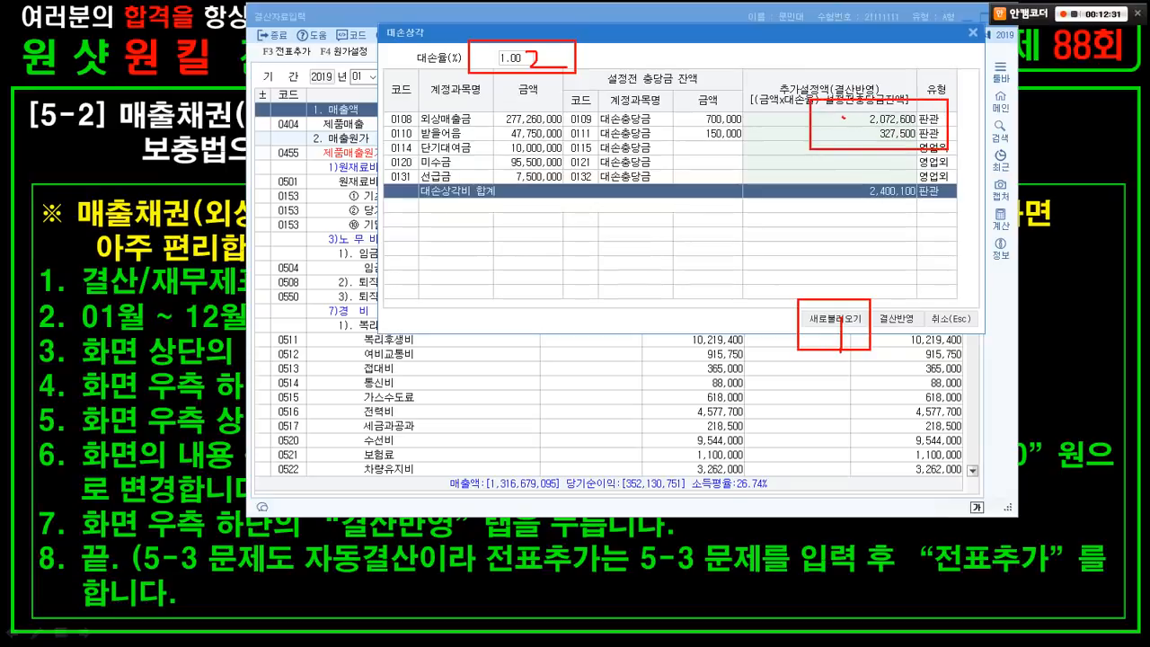
left_click_drag(843, 115, 841, 140)
mouse_move(888, 297)
left_mouse_down()
mouse_move(906, 297)
mouse_move(944, 345)
mouse_move(888, 299)
mouse_move(924, 329)
mouse_move(909, 345)
left_mouse_up()
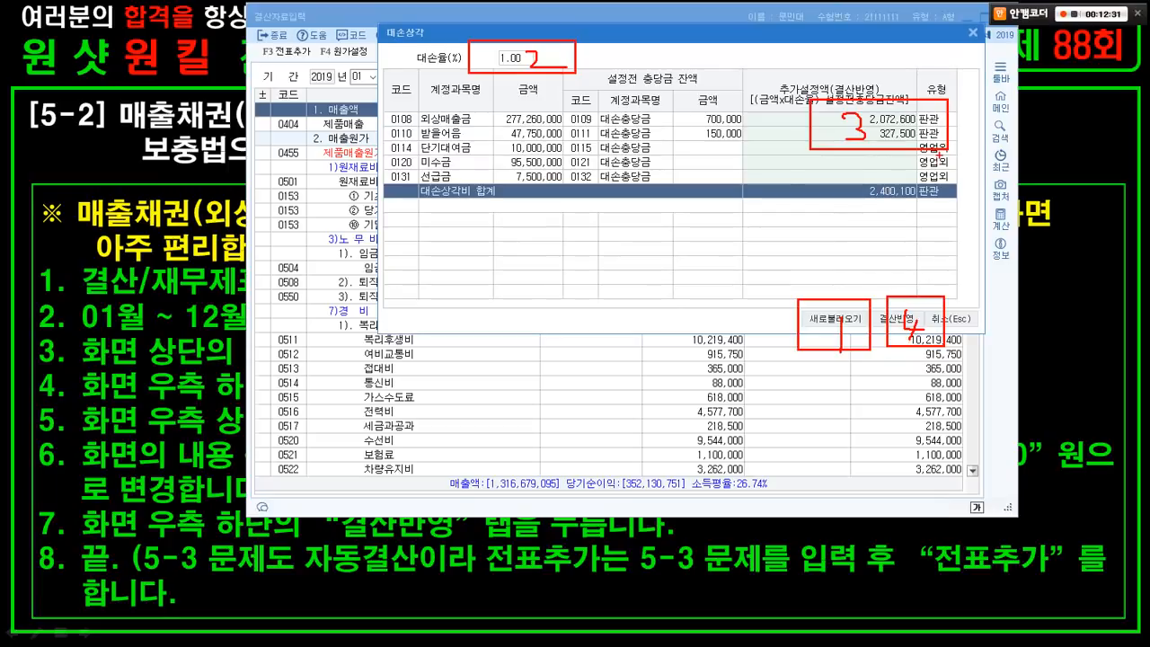
mouse_move(915, 153)
left_mouse_down()
mouse_move(899, 97)
mouse_move(911, 142)
left_mouse_up()
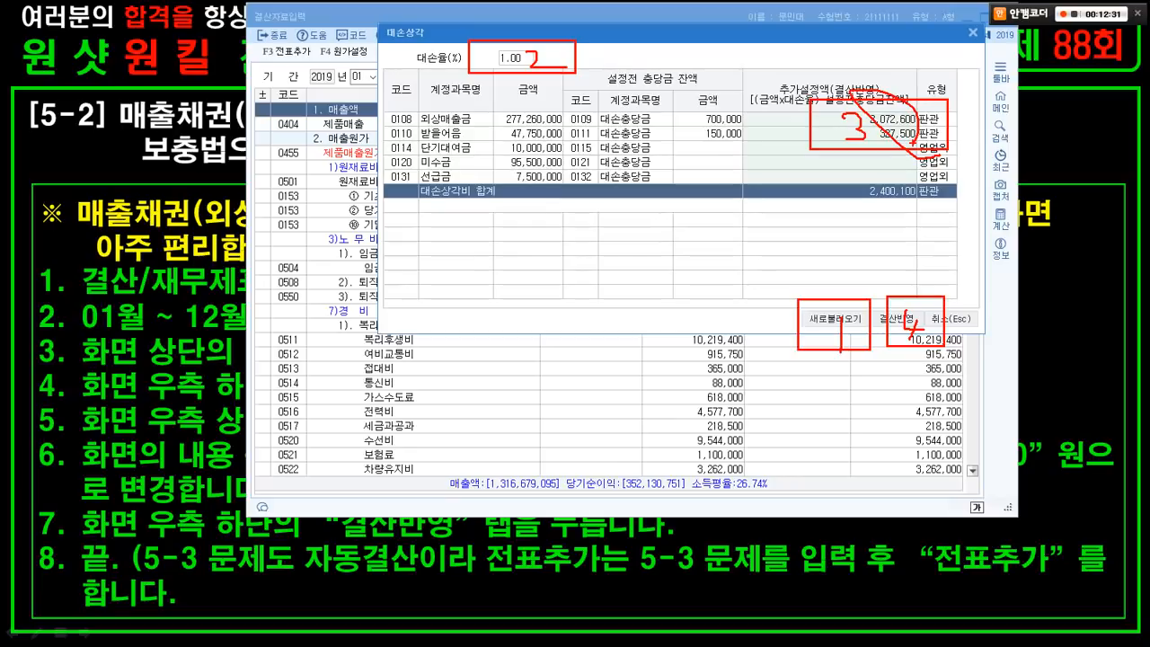
left_click(885, 319)
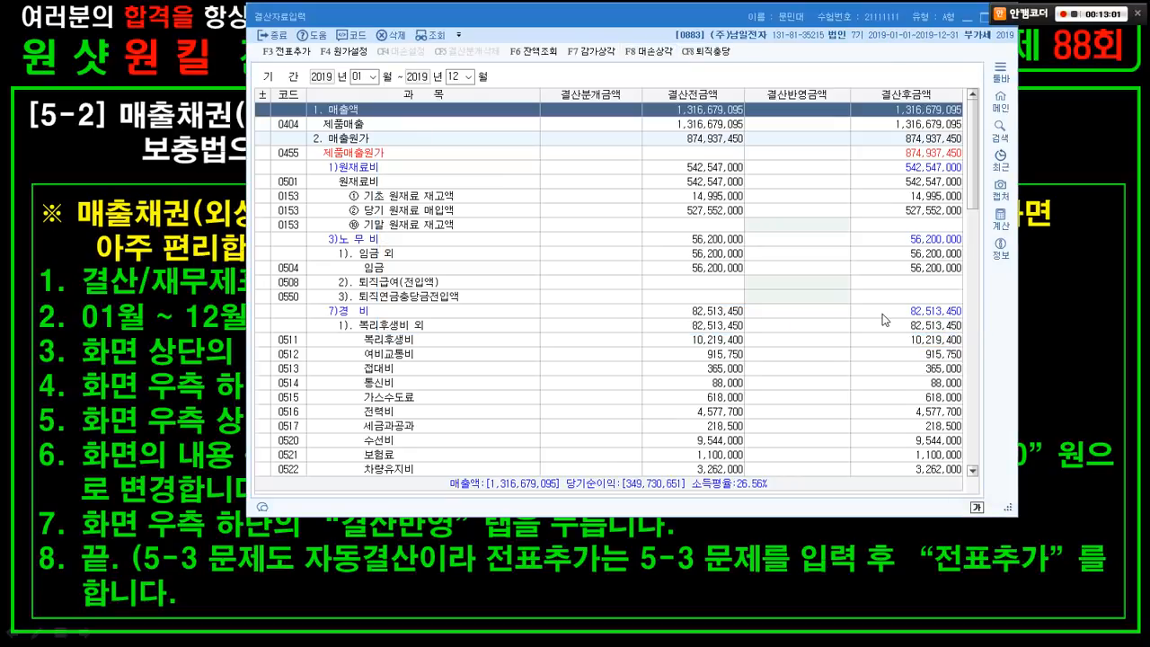
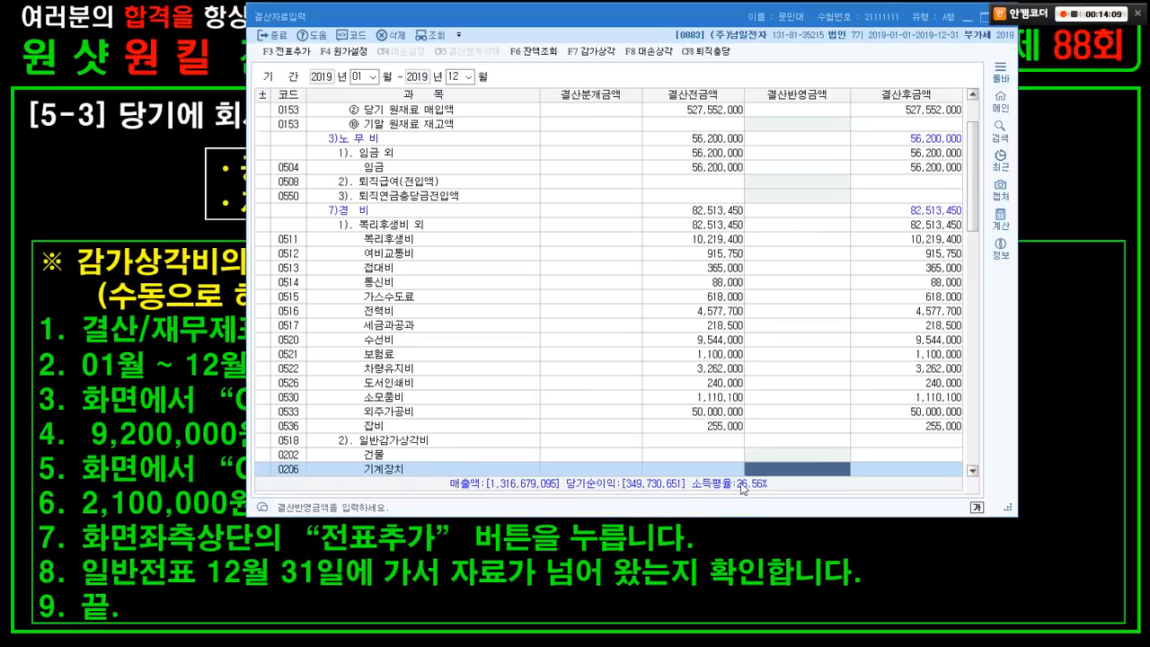
- Enter 9,200,000 as the closing amount (결산반영금액) of 기계장치 under 0518 일반감가상각비 and search for the next 기계장치 row
type("9,200,000")
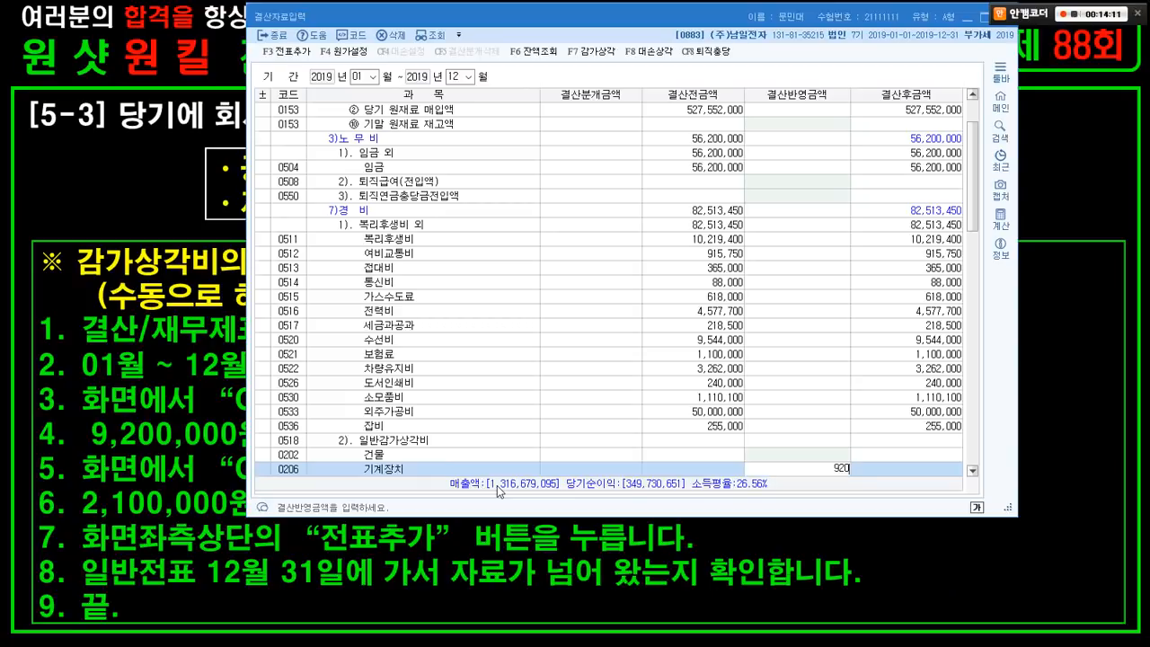
key("Return")
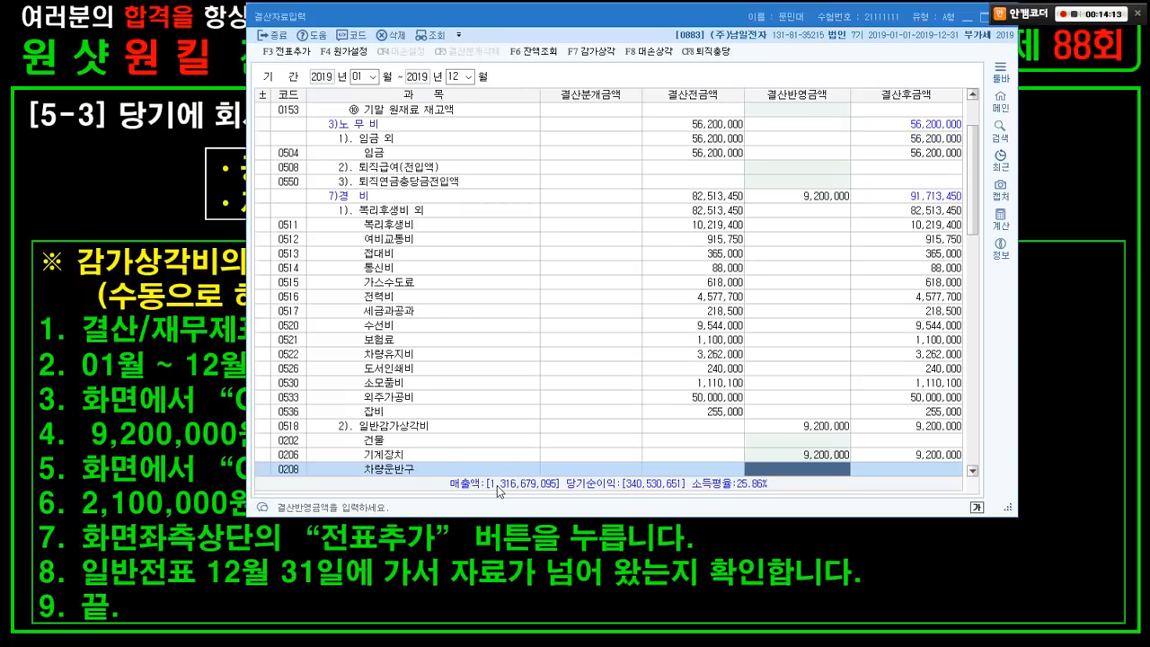
key("ctrl+f")
key("Return")
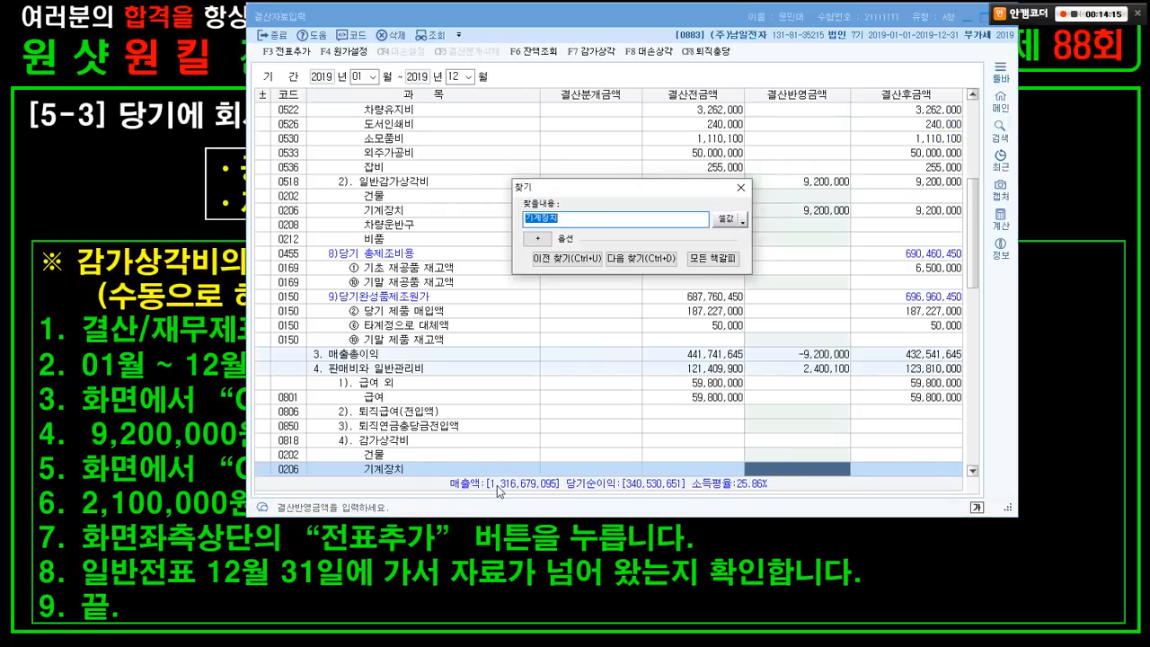
key("Escape")
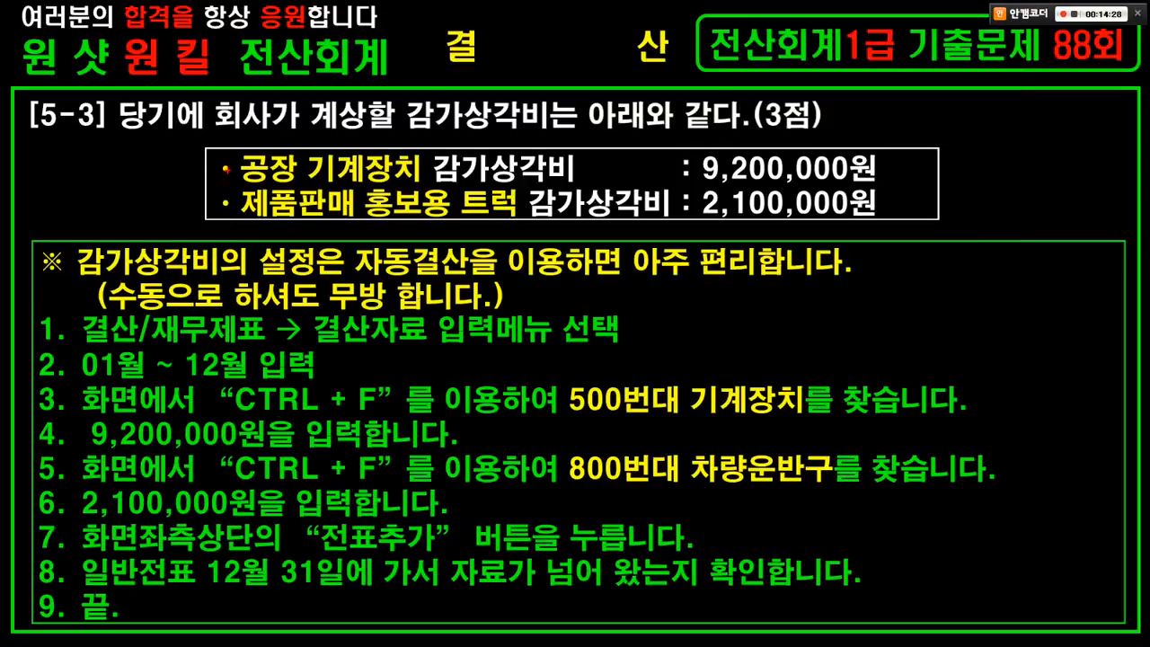
- Read the depreciation question in the slides, switch back to KcLep and find 차량운반구 under 0818 감가상각비 in the closing data
mouse_move(221, 151)
left_mouse_down()
mouse_move(376, 173)
mouse_move(381, 184)
left_mouse_up()
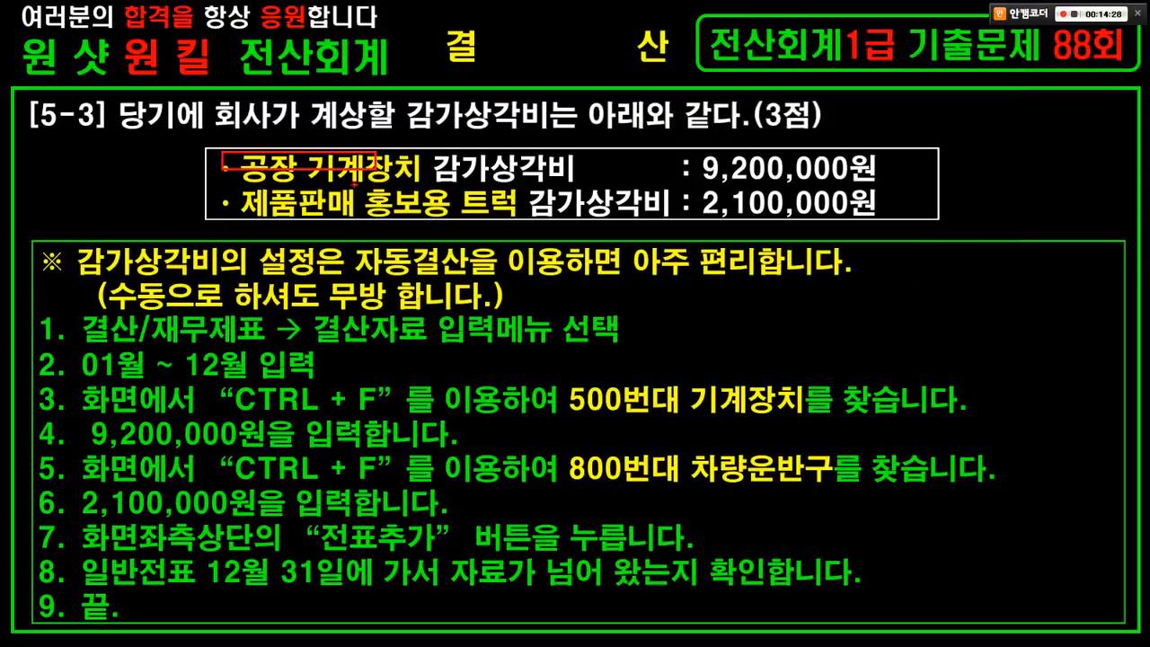
mouse_move(226, 186)
left_mouse_down()
mouse_move(559, 230)
mouse_move(671, 224)
left_mouse_up()
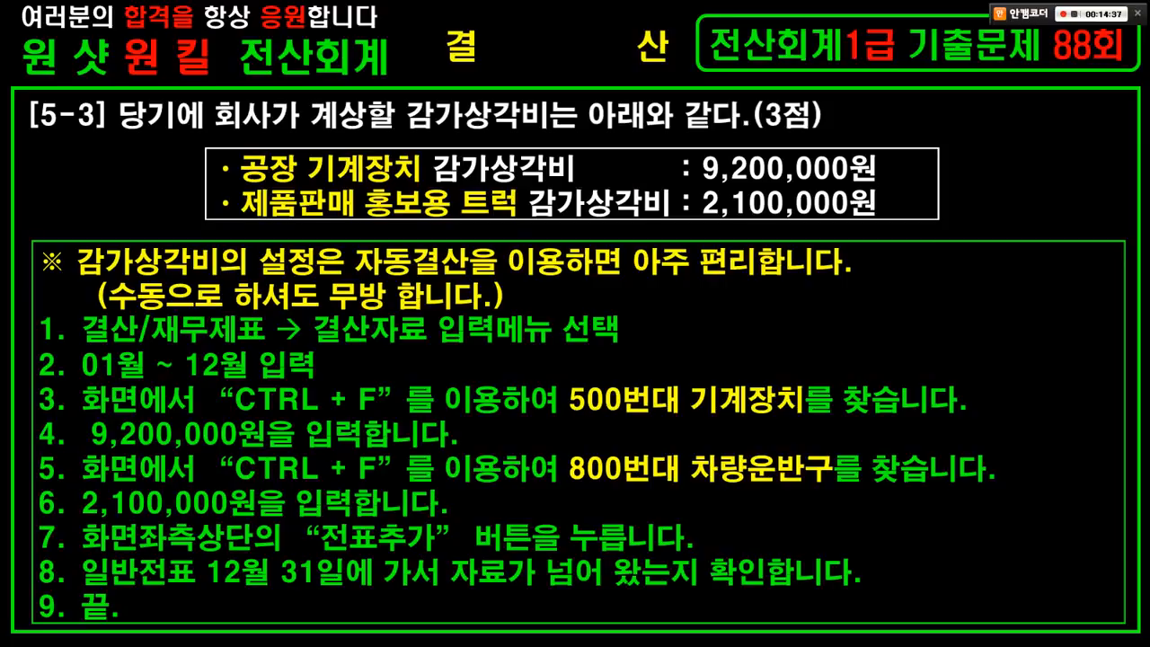
key("alt+Tab")
left_click(409, 327)
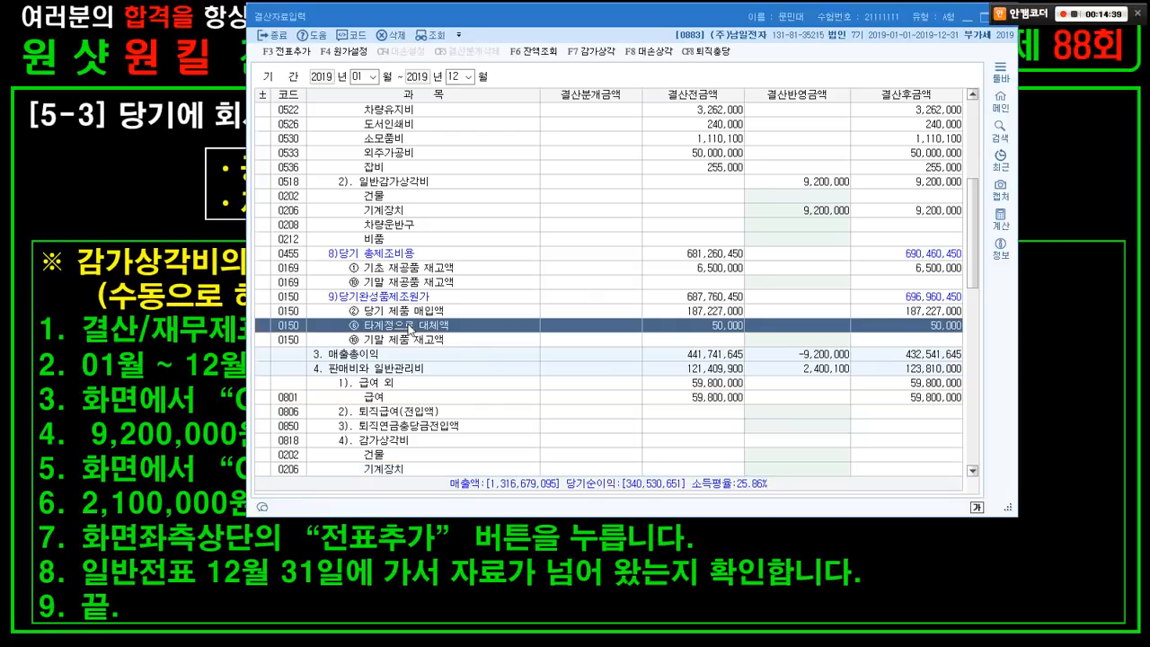
key("ctrl+f")
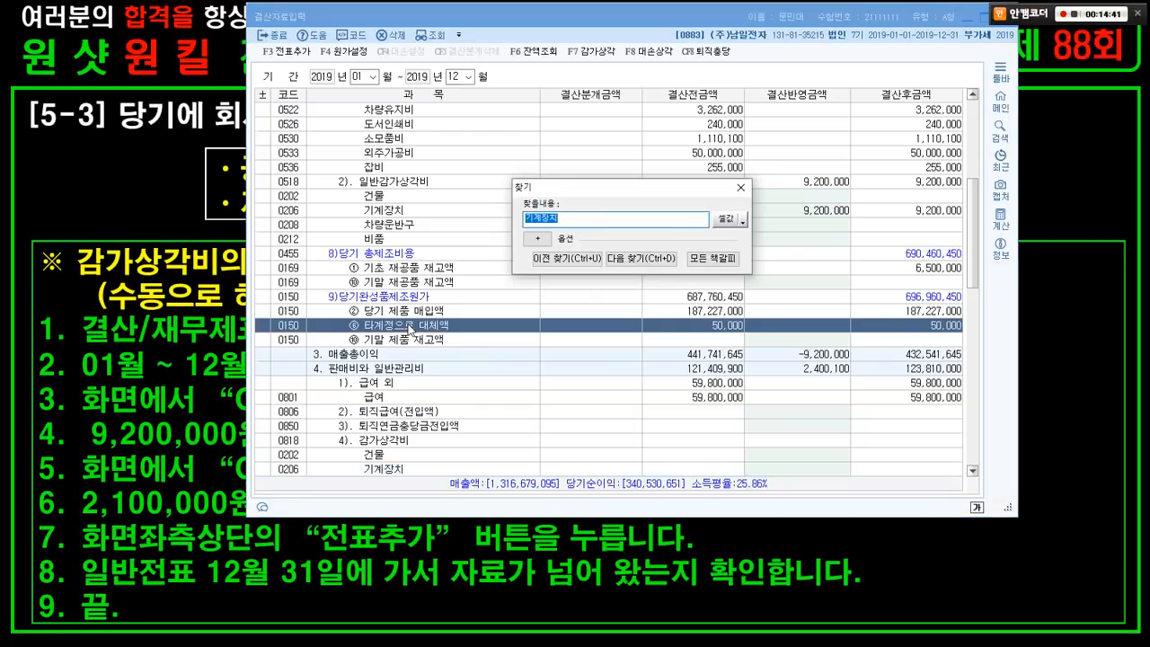
type("차량운반구")
key("Return")
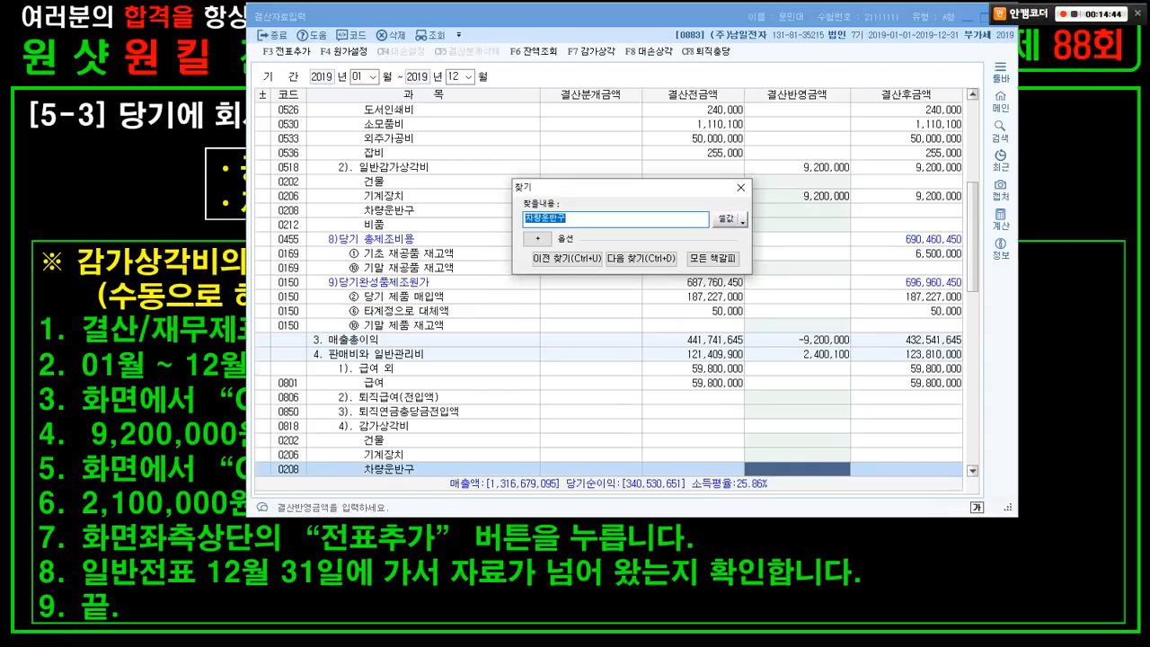
left_click(742, 187)
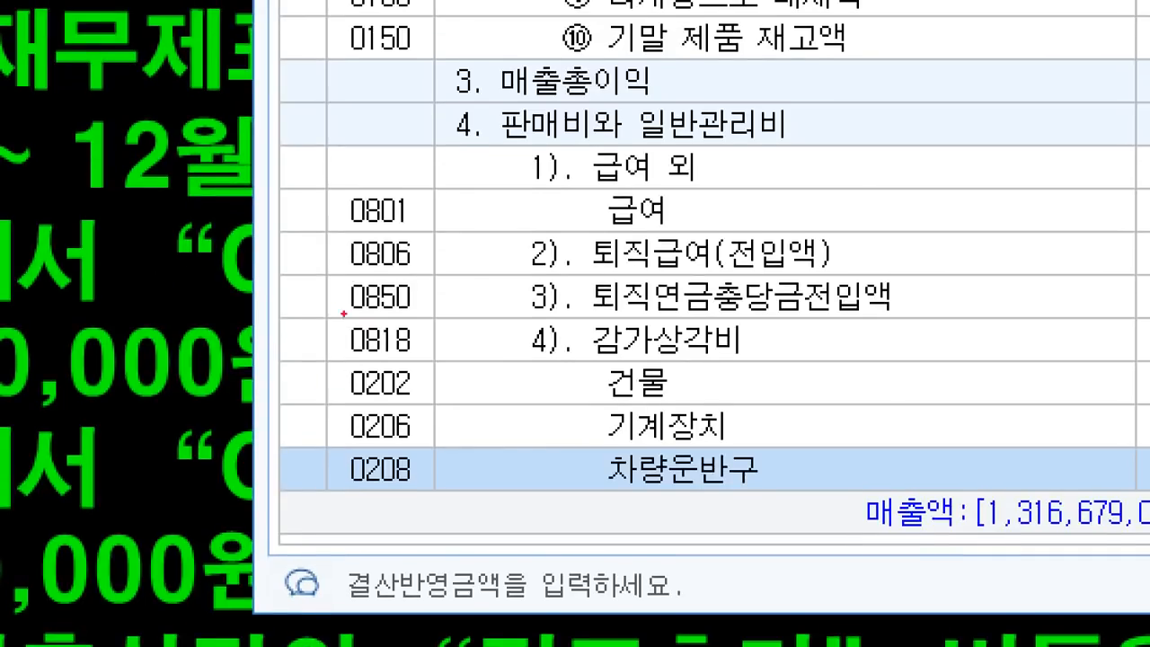
mouse_move(318, 305)
left_mouse_down()
mouse_move(472, 350)
mouse_move(780, 369)
left_mouse_up()
key("Escape")
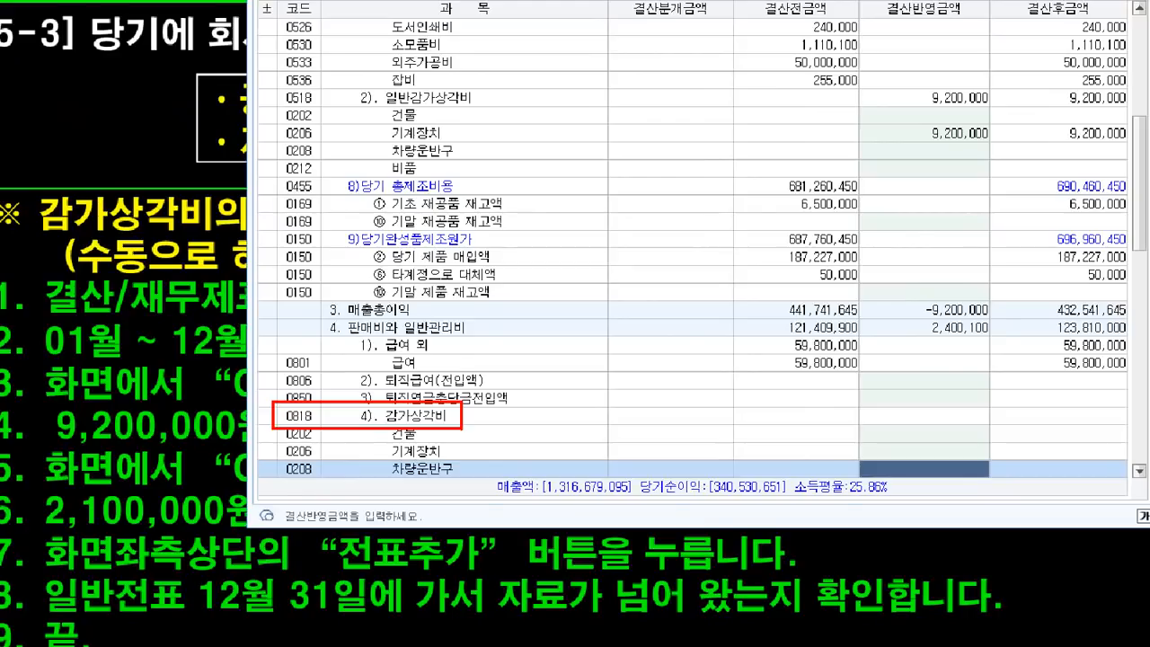
- Search onward for the other 차량운반구 rows in the closing data and view the one under 0518 일반감가상각비
key("ctrl+f")
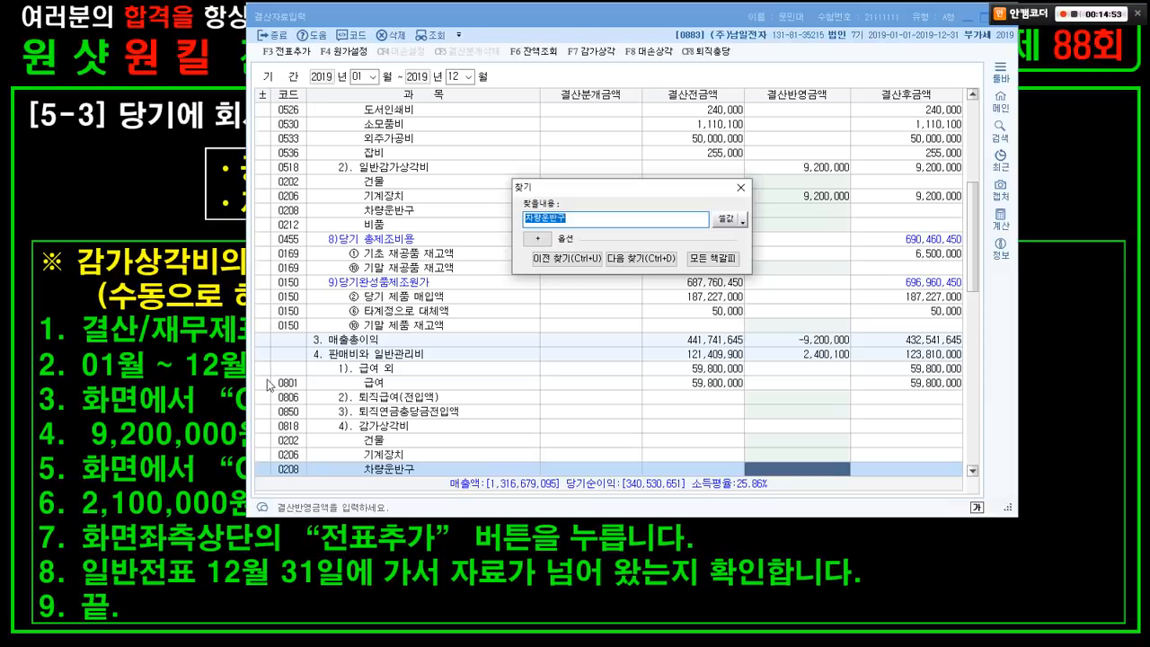
left_click(635, 260)
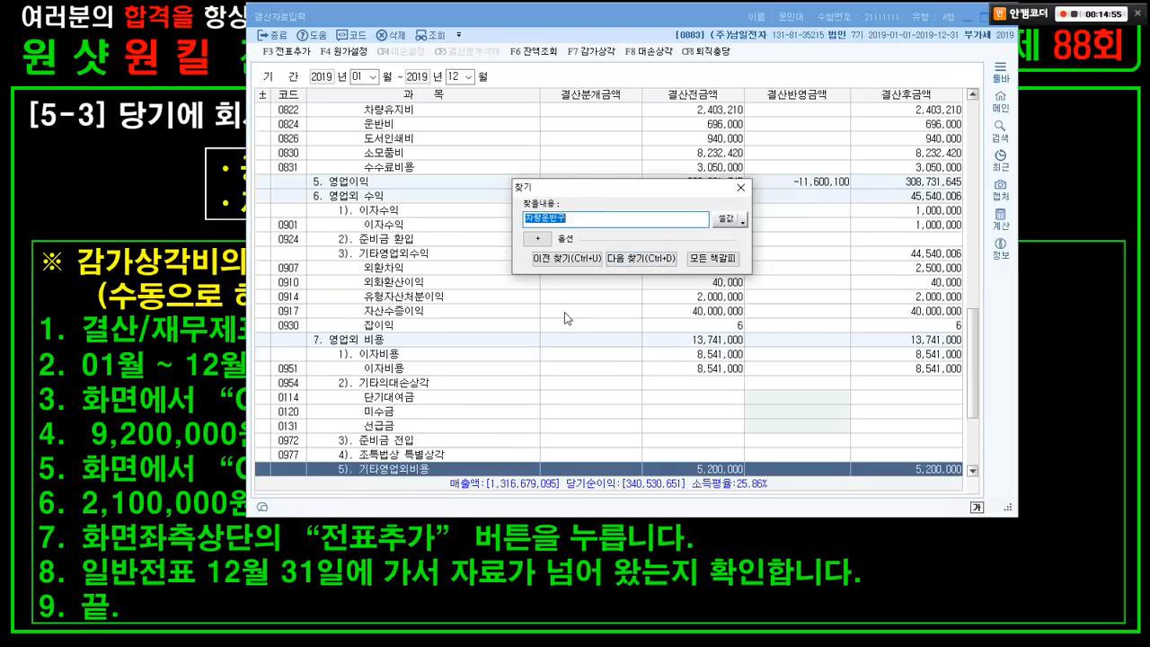
left_click(640, 259)
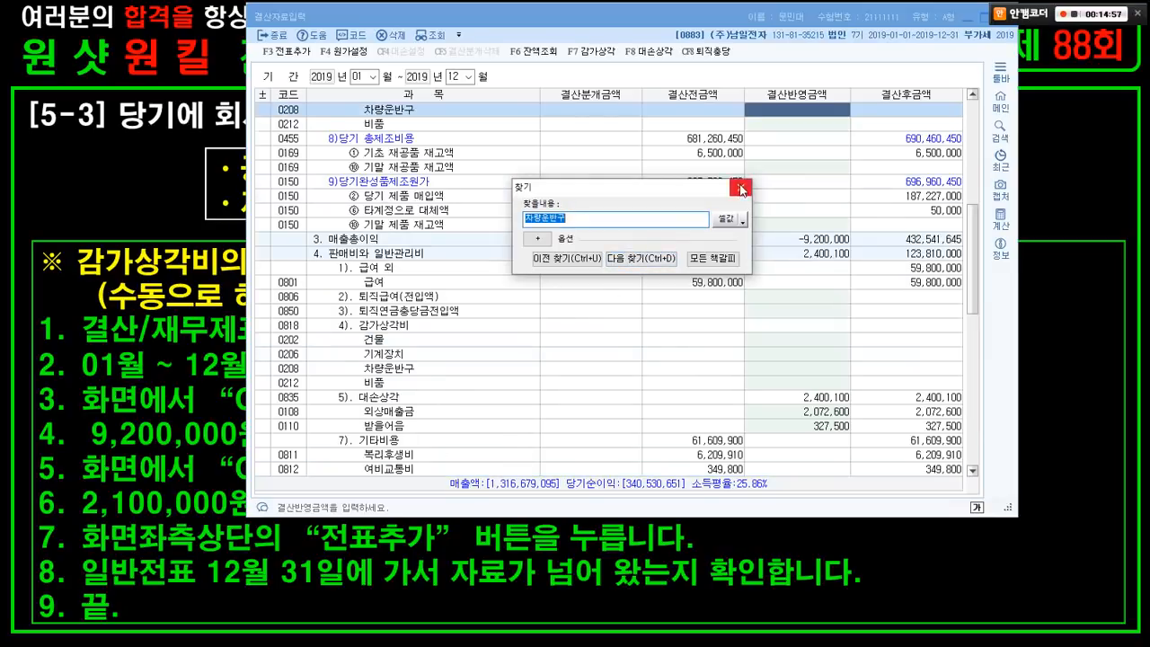
left_click(741, 189)
scroll(666, 291, "up", 4)
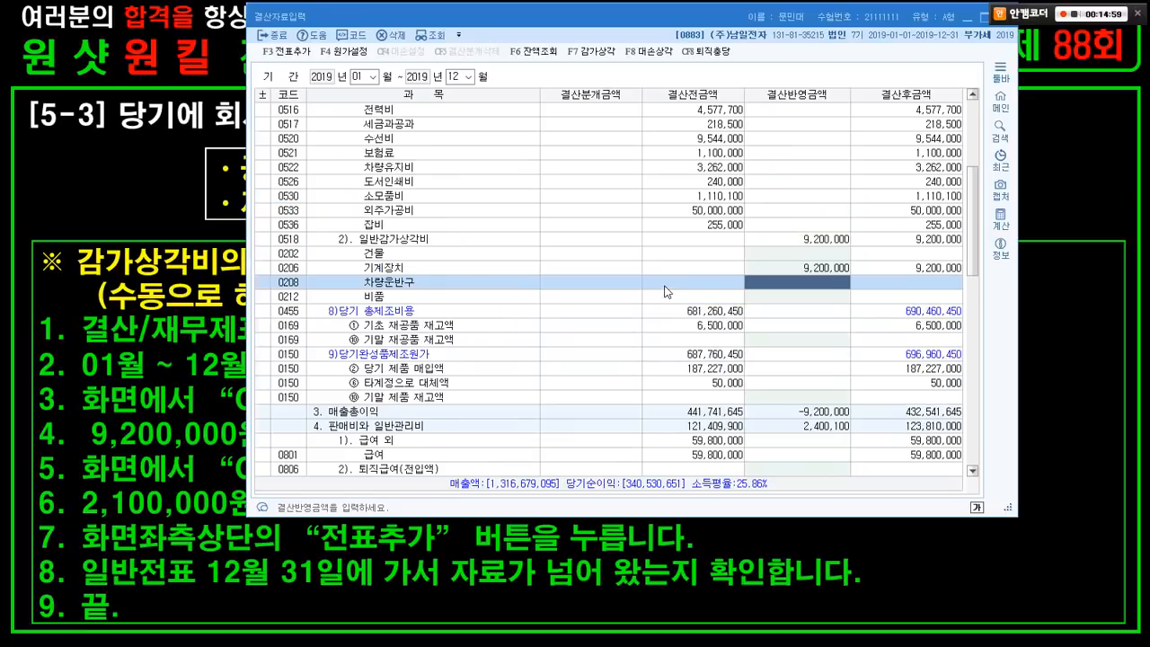
scroll(666, 291, "up", 3)
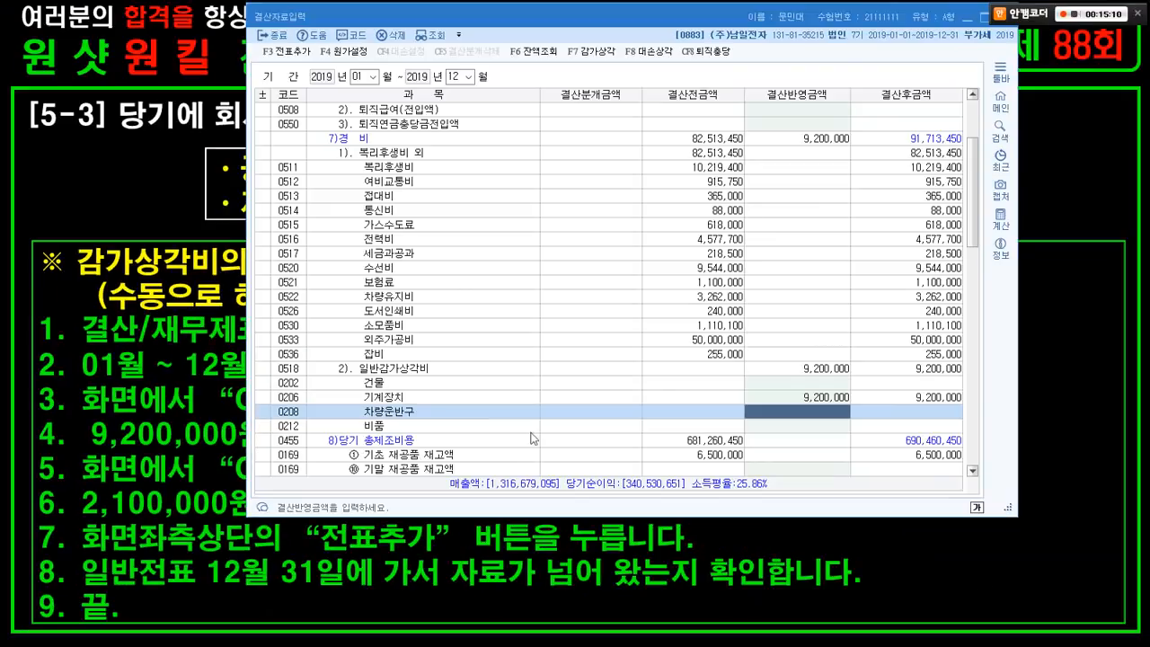
- Enter 2,100,000 as the closing amount of 차량운반구 under 0518 일반감가상각비
key("alt+Tab")
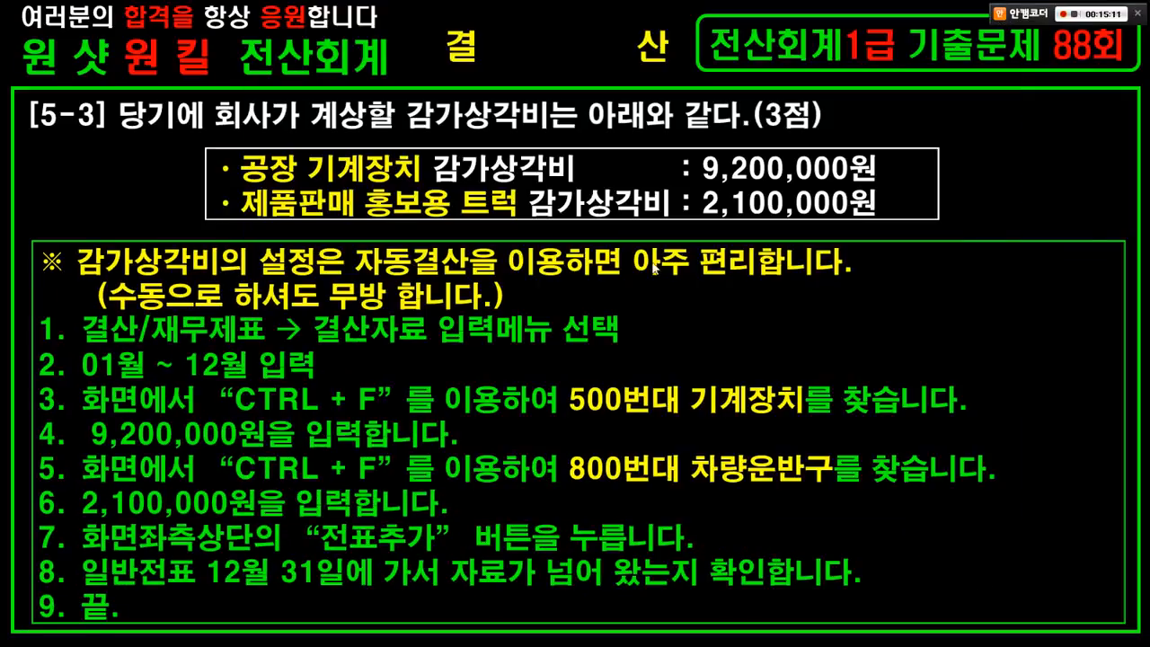
key("alt+Tab")
left_click(803, 411)
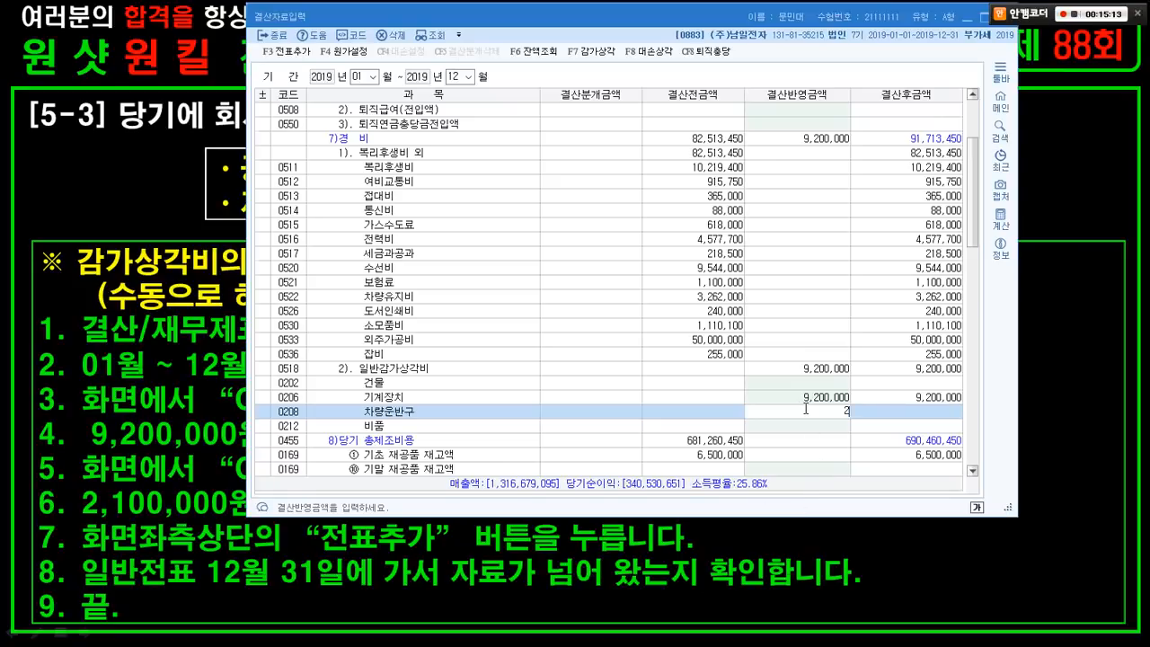
type("2100000")
key("Return")
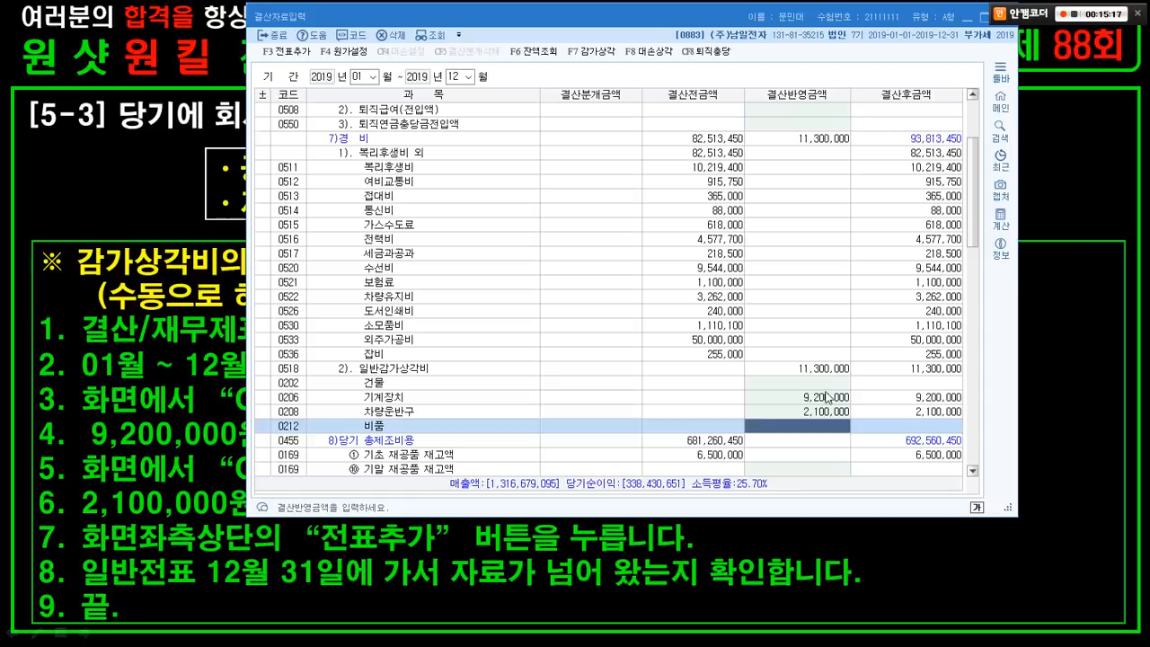
left_click(825, 397)
left_click(817, 410)
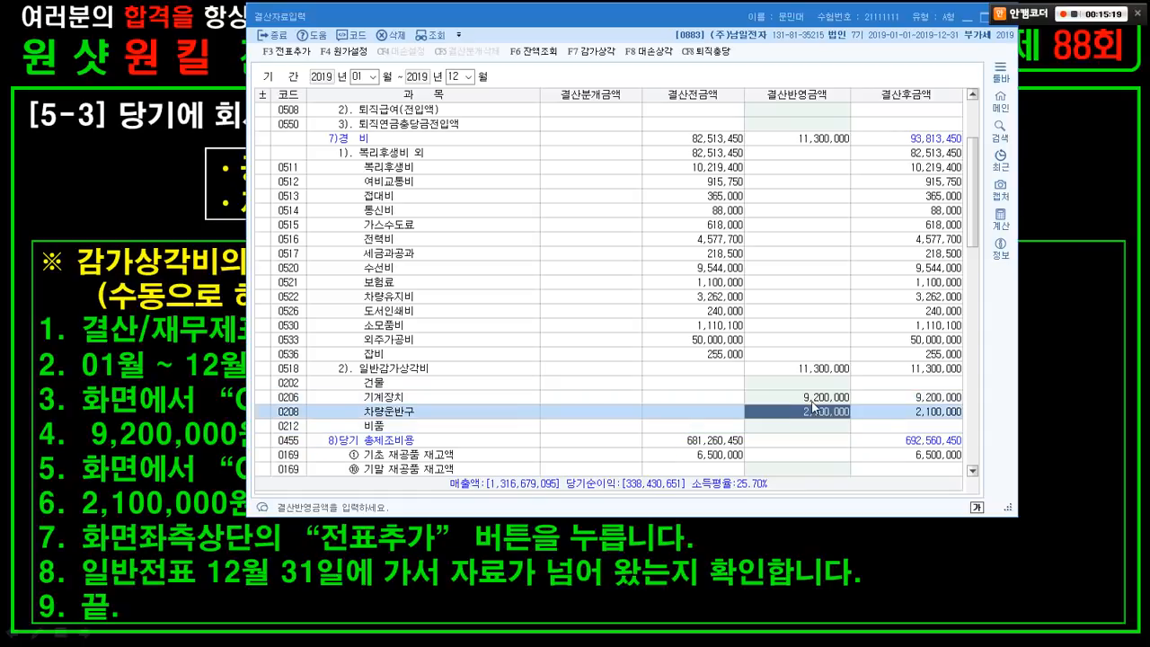
- Recheck the question in the slides and reset the closing amount of 차량운반구 under 0518 일반감가상각비 to 0
key("alt+Tab")
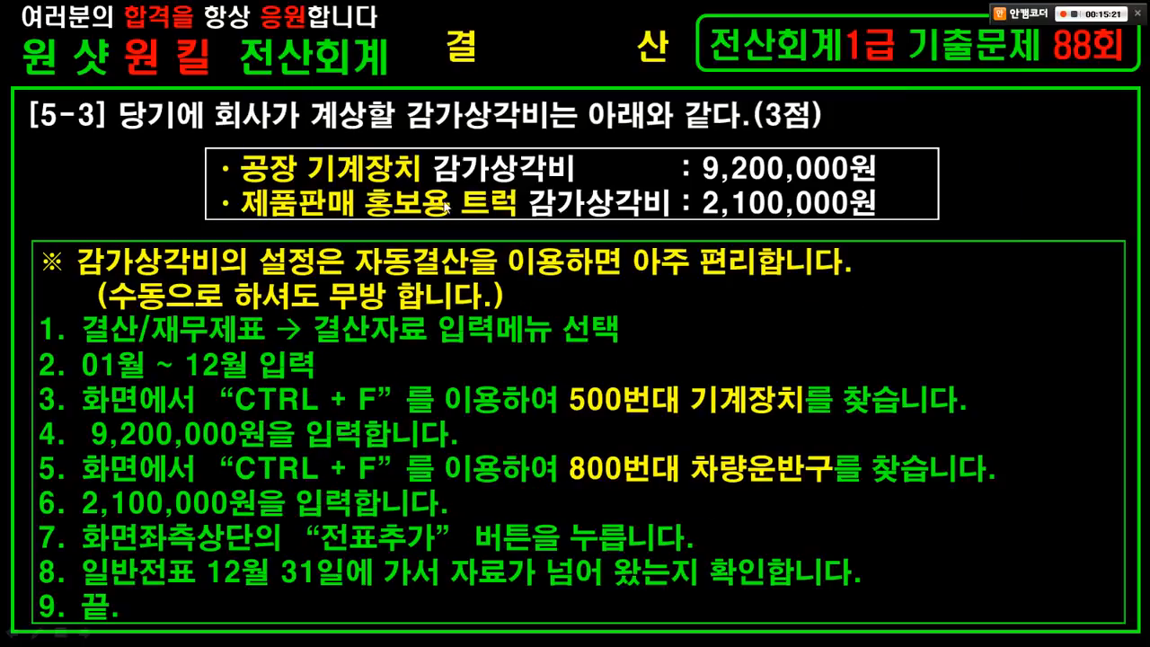
key("alt+Tab")
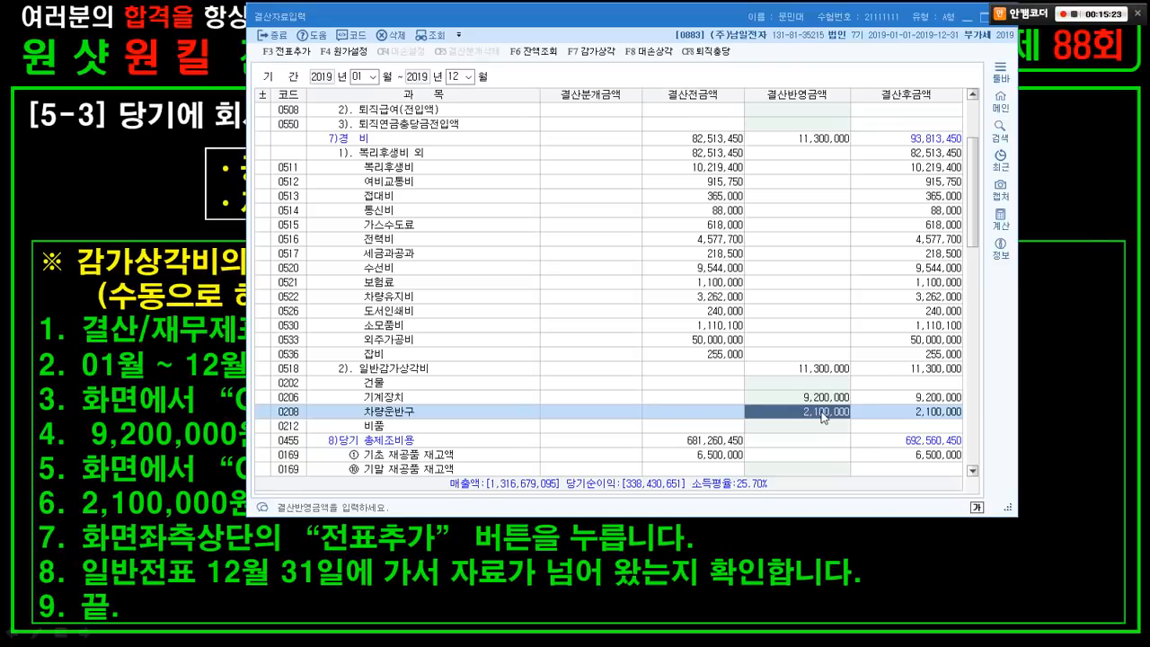
type("0")
key("Return")
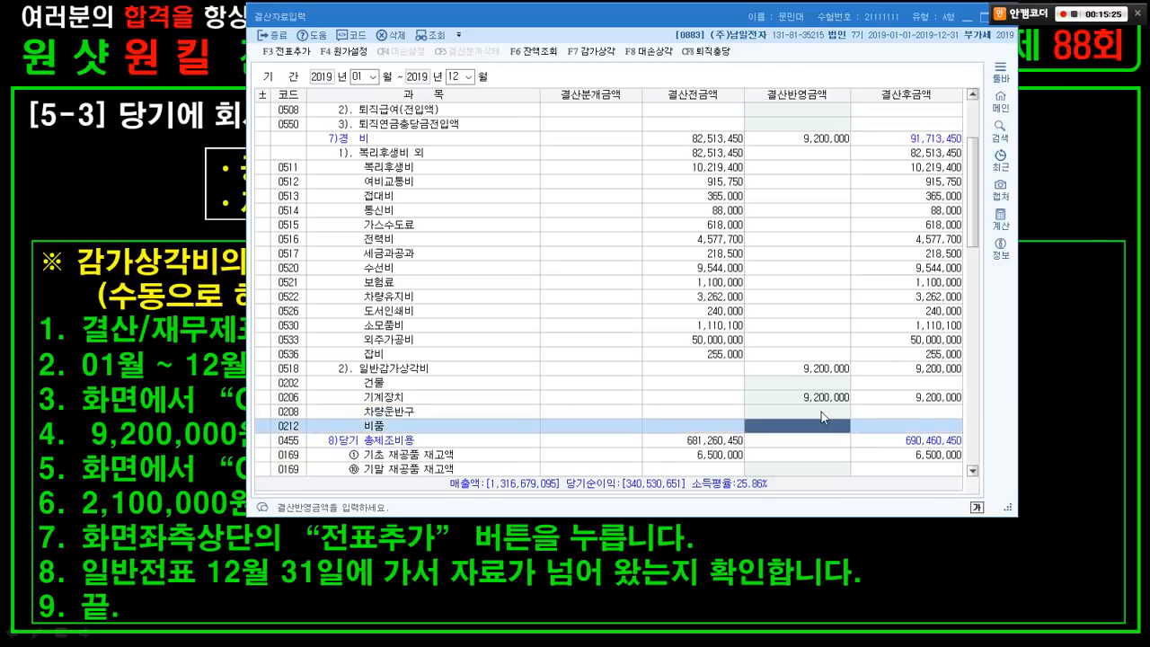
- Find 차량운반구 under 0818 감가상각비 in the closing data and recheck the promotional truck's depreciation in the question slide
key("ctrl+f")
key("Return")
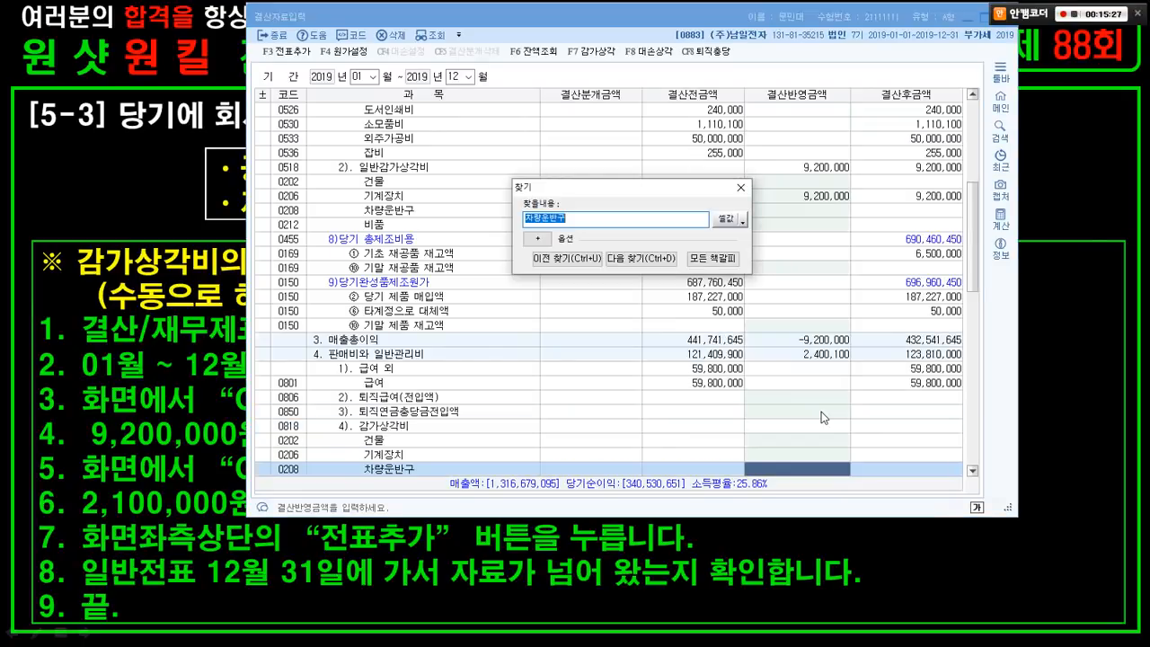
left_click(741, 188)
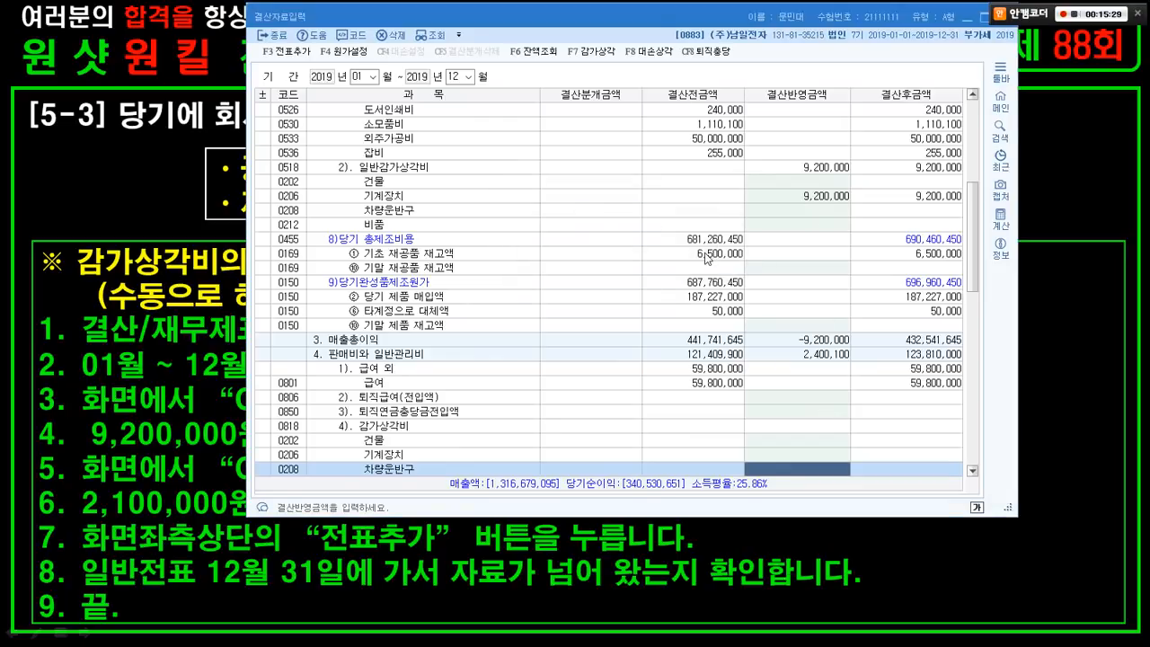
key("alt+Tab")
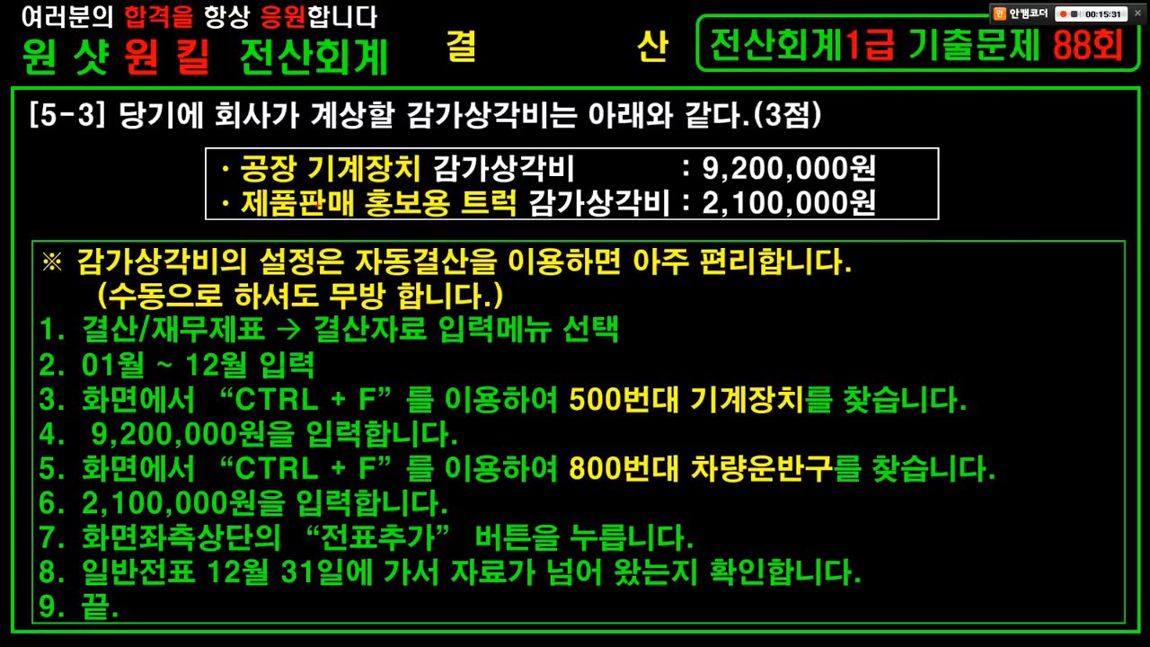
mouse_move(204, 180)
left_mouse_down()
mouse_move(302, 221)
mouse_move(642, 221)
left_mouse_up()
key("alt+Tab")
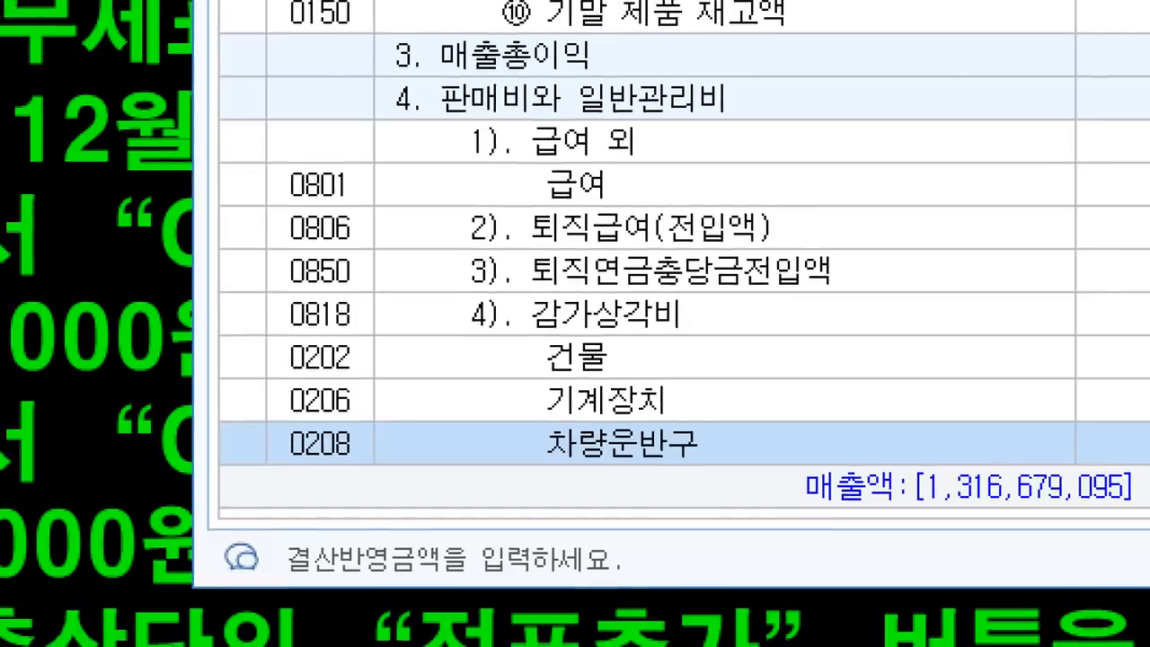
- Enter 2,100,000 as the closing amount of 차량운반구 under 0818 감가상각비
left_click_drag(213, 269, 733, 347)
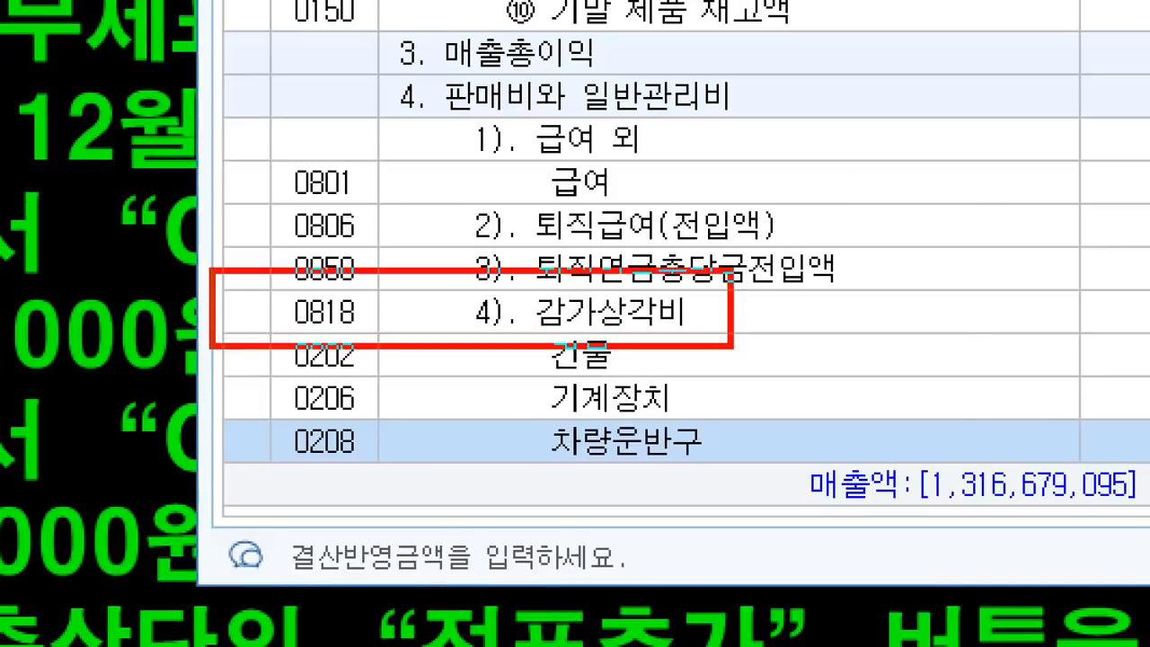
left_click_drag(236, 403, 744, 467)
key("Escape")
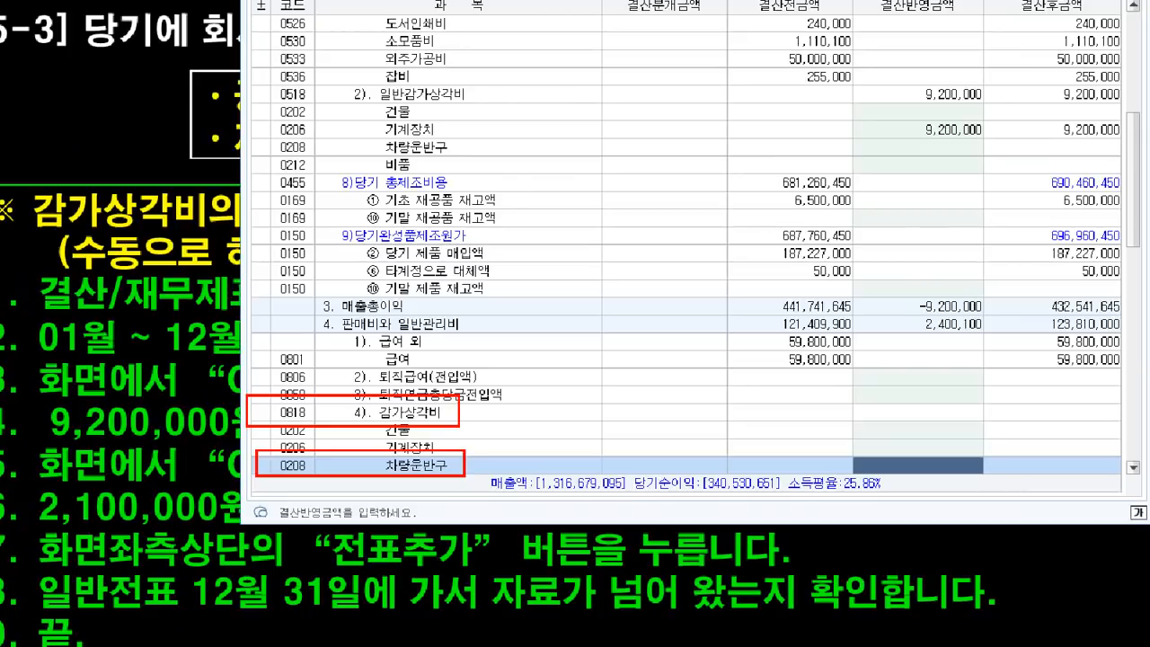
type("2100000")
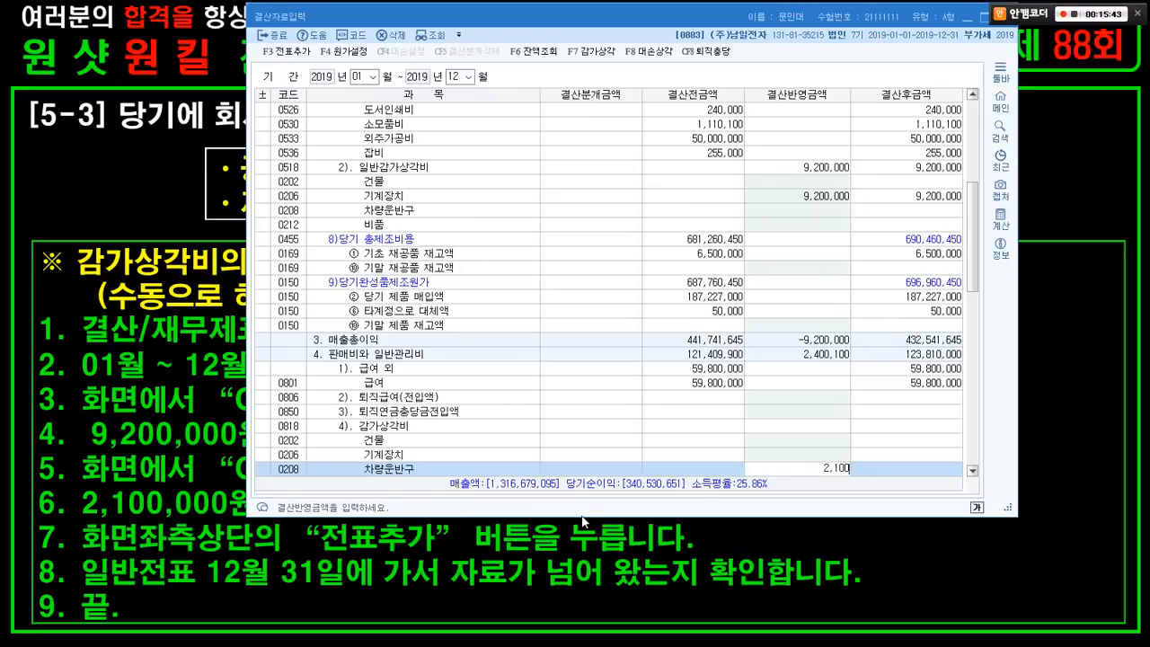
key("Return")
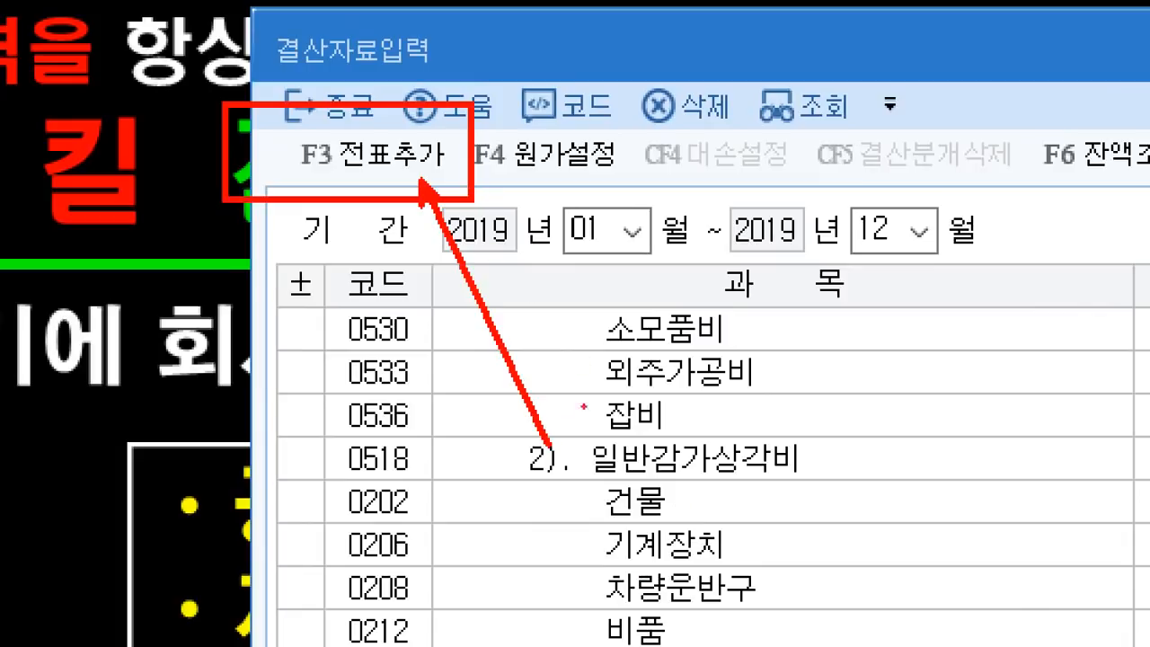
- Add the closing entries to the general vouchers with 전표추가 and close the closing data entry
mouse_move(591, 326)
left_mouse_down()
mouse_move(535, 389)
mouse_move(612, 368)
left_mouse_up()
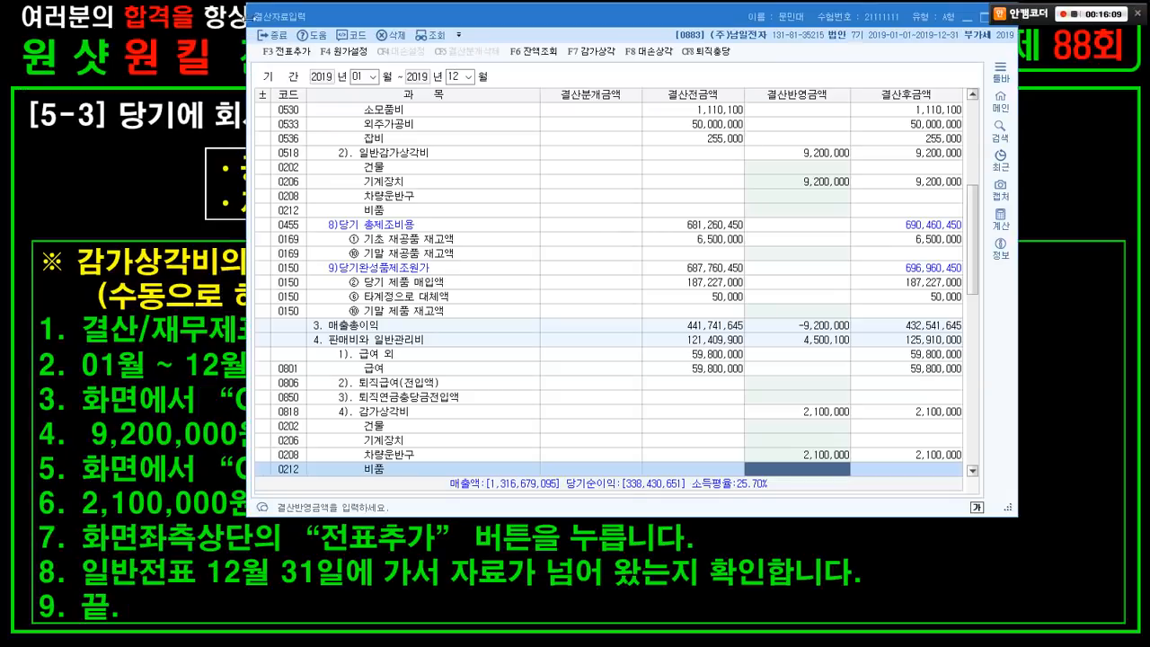
left_click(355, 168)
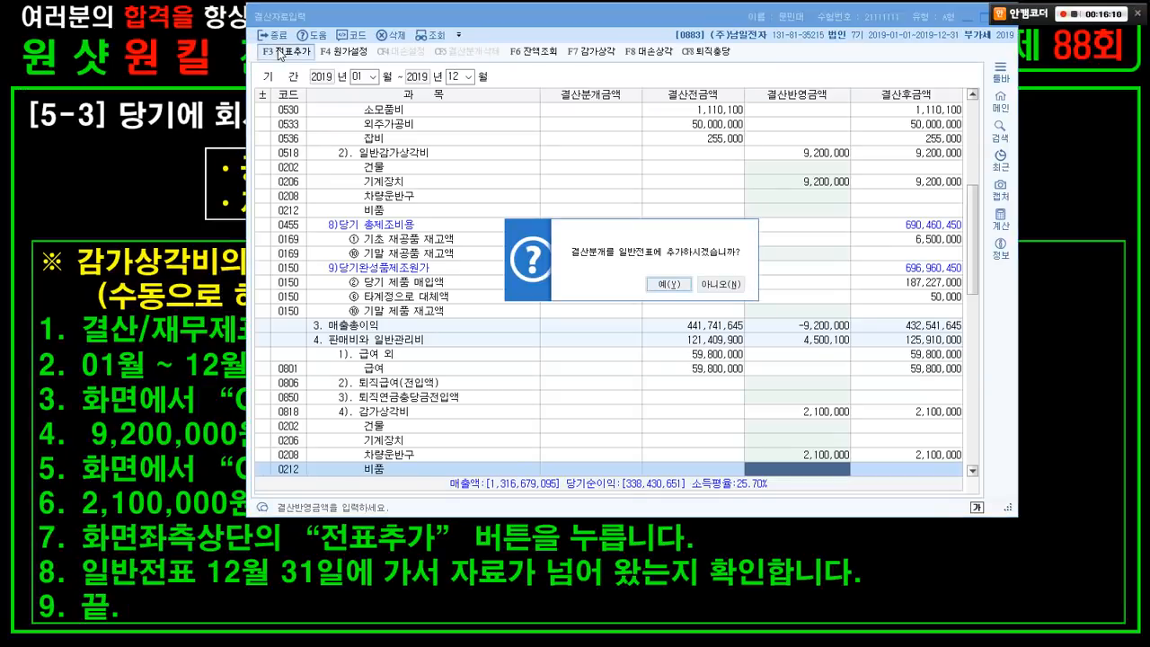
left_click(669, 284)
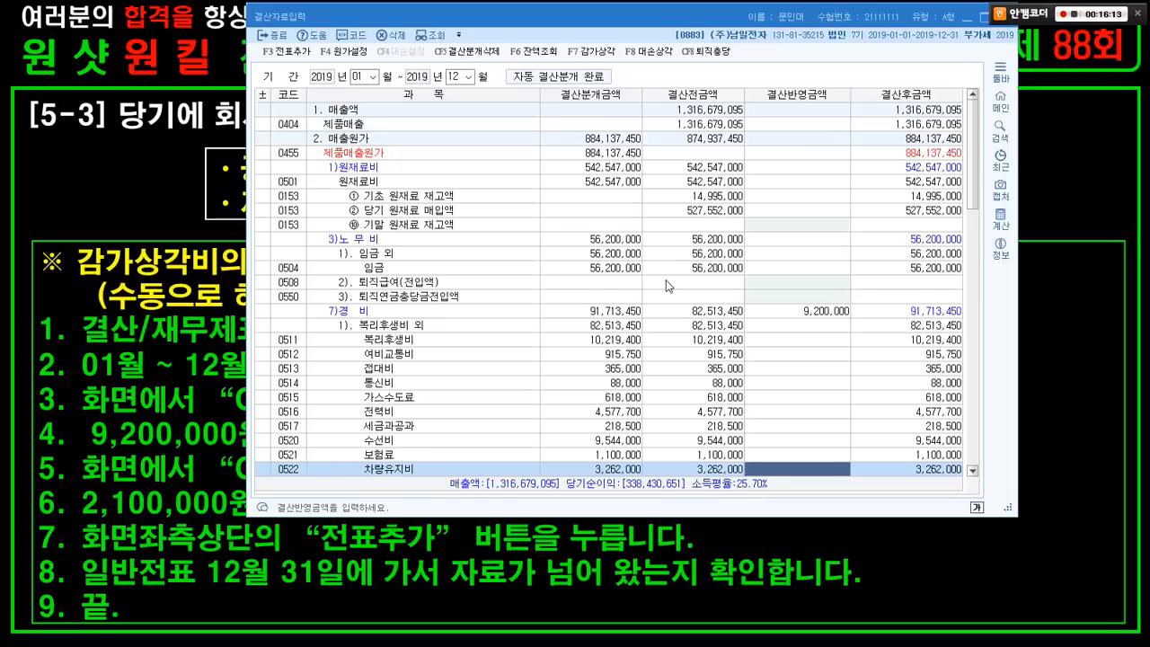
left_click_drag(691, 15, 644, 67)
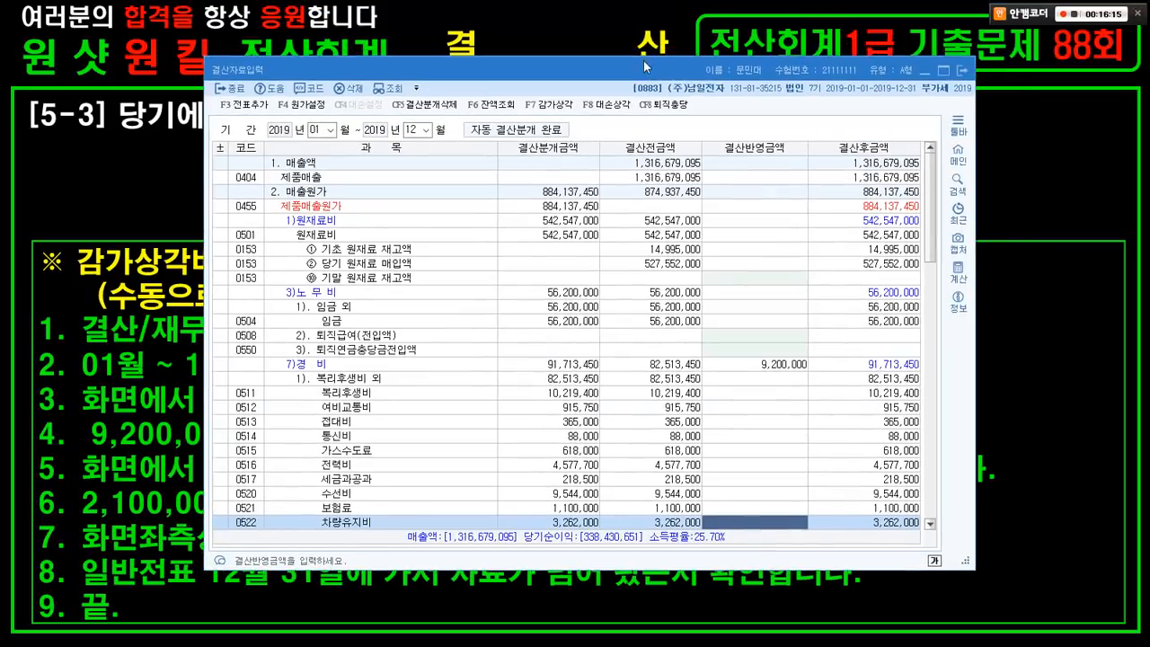
left_click(962, 69)
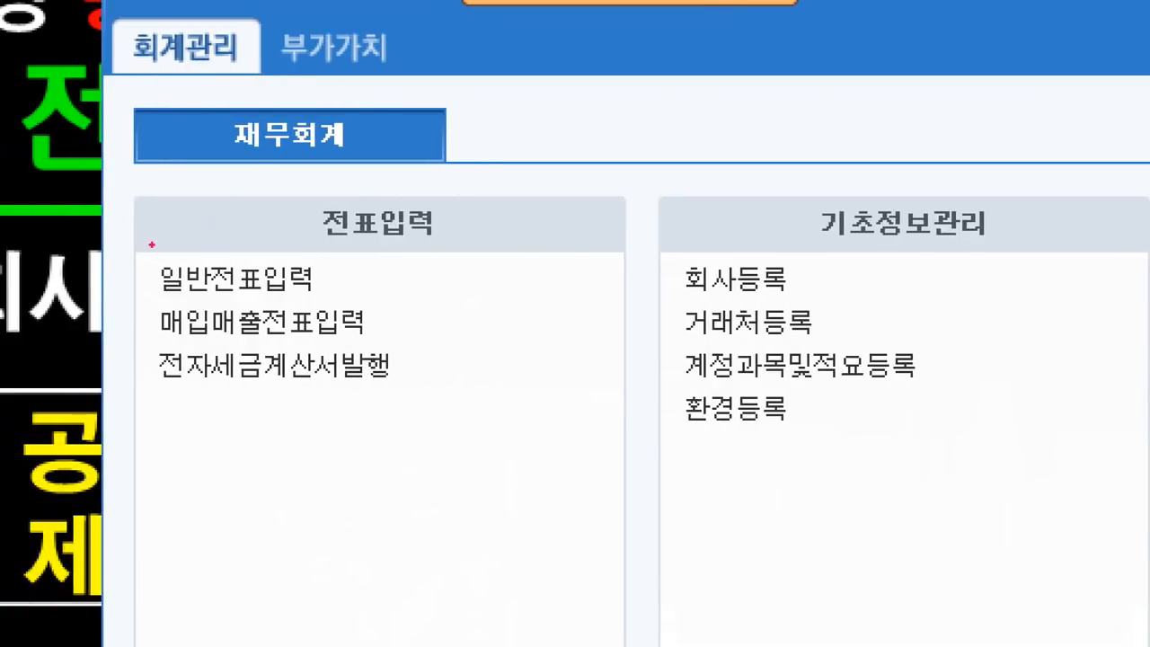
- Open 일반전표입력 and display the vouchers for December 31
mouse_move(126, 244)
left_mouse_down()
mouse_move(363, 331)
mouse_move(356, 304)
mouse_move(588, 395)
left_mouse_up()
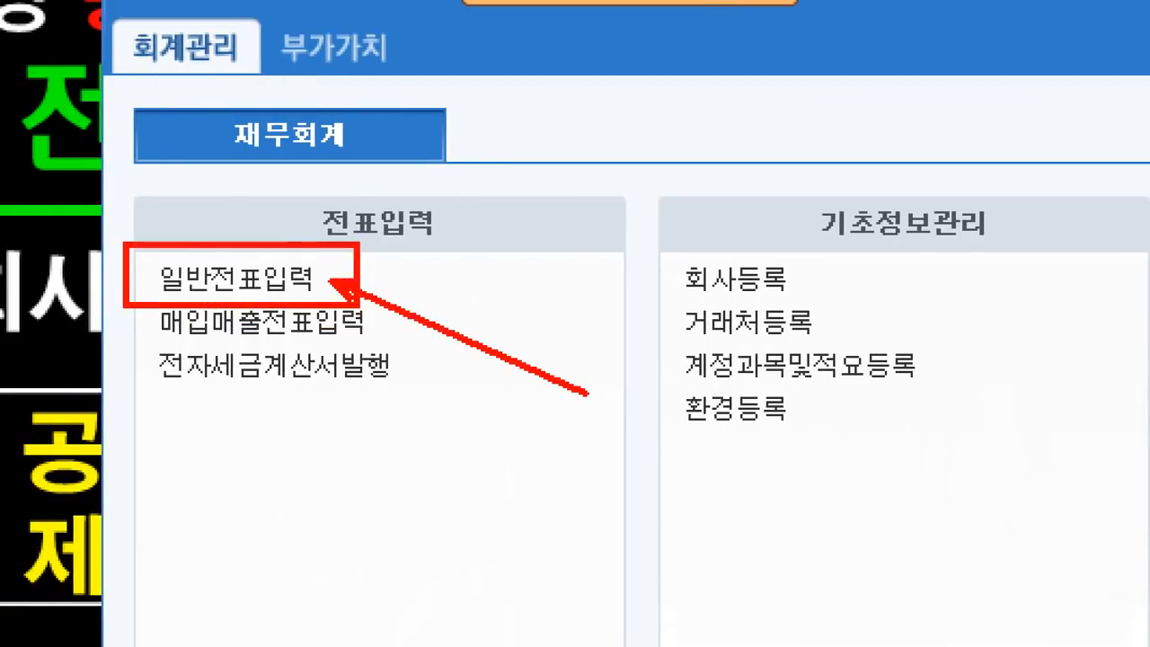
key("Escape")
left_click(324, 109)
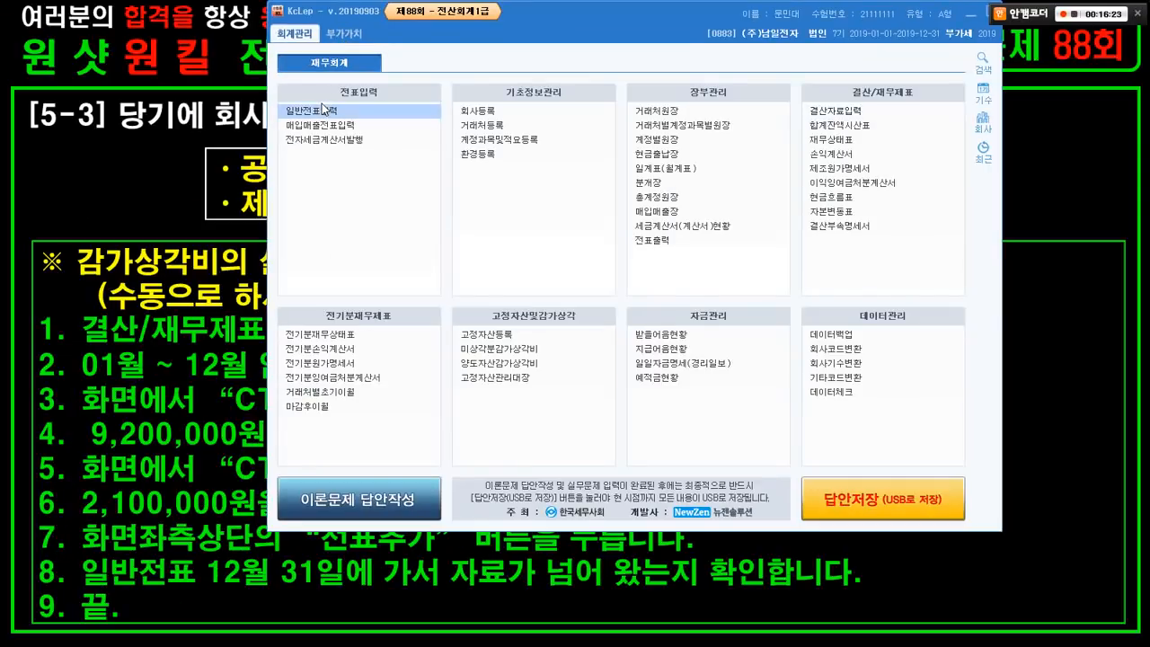
type("12")
key("Return")
type("31")
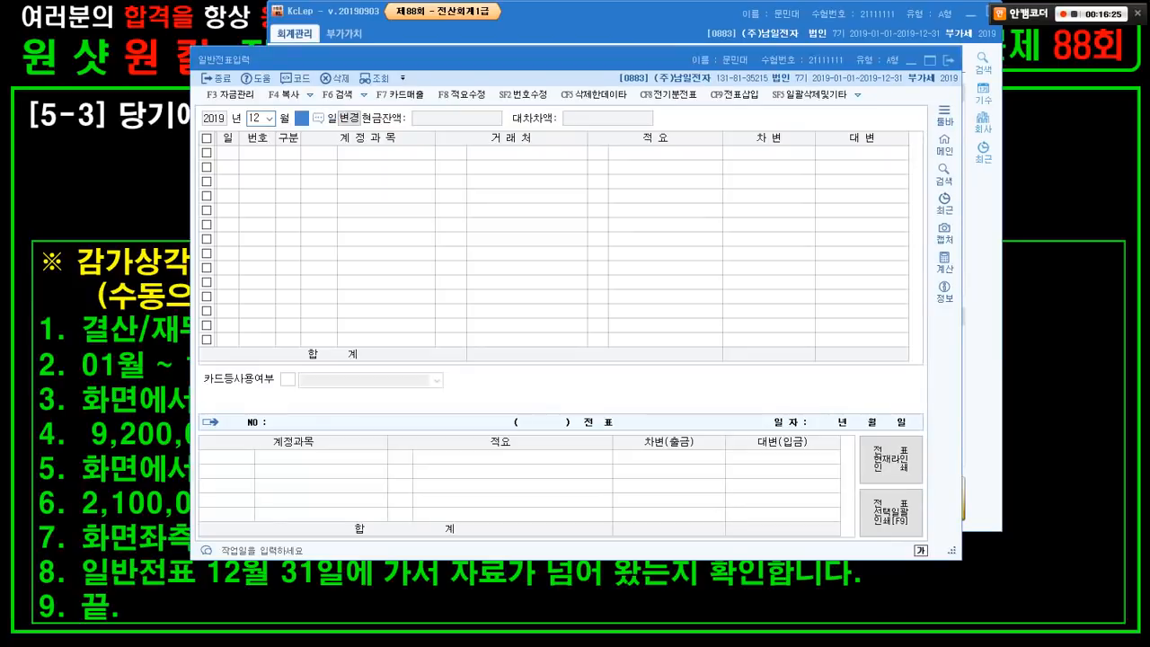
key("Return")
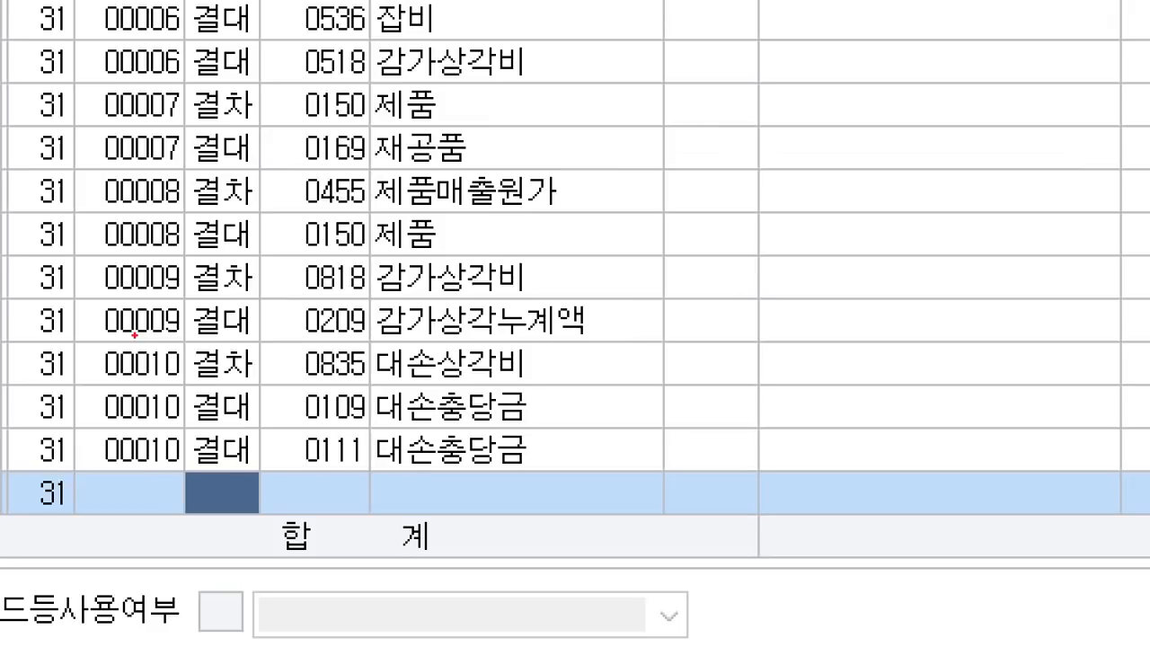
- Check the transferred depreciation and bad debt entries in the December 31 vouchers, close the voucher entry and return to the slides
left_click_drag(125, 329, 573, 480)
left_click_drag(163, 243, 578, 341)
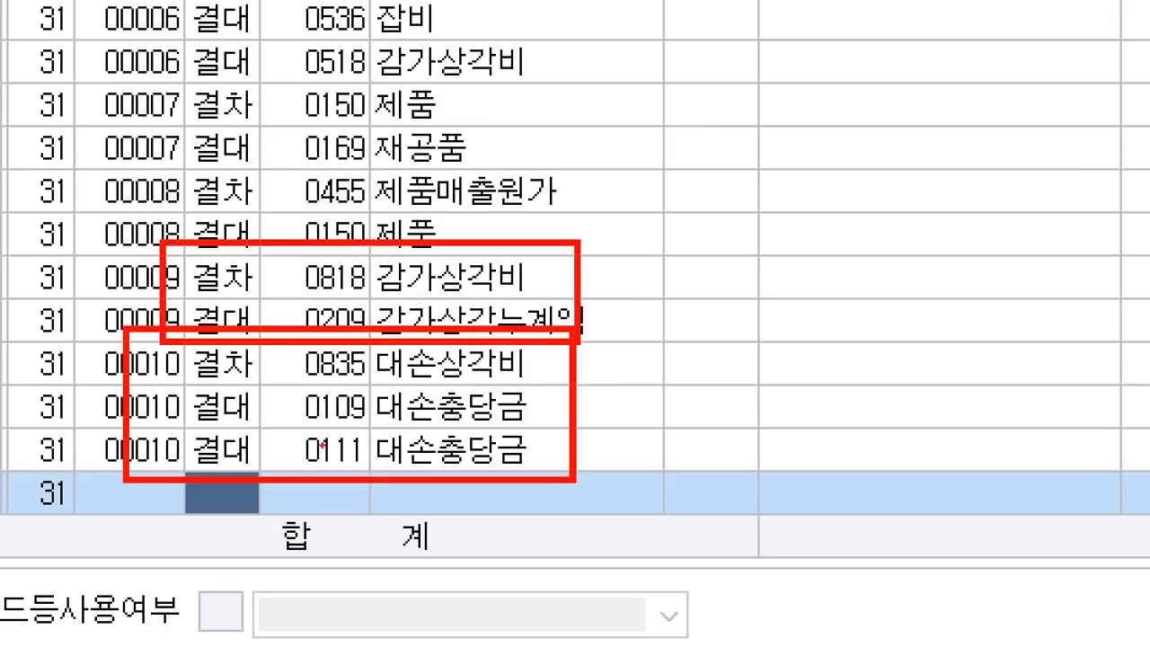
mouse_move(209, 457)
left_mouse_down()
mouse_move(114, 135)
mouse_move(277, 418)
mouse_move(261, 449)
left_mouse_up()
left_click_drag(220, 145, 600, 144)
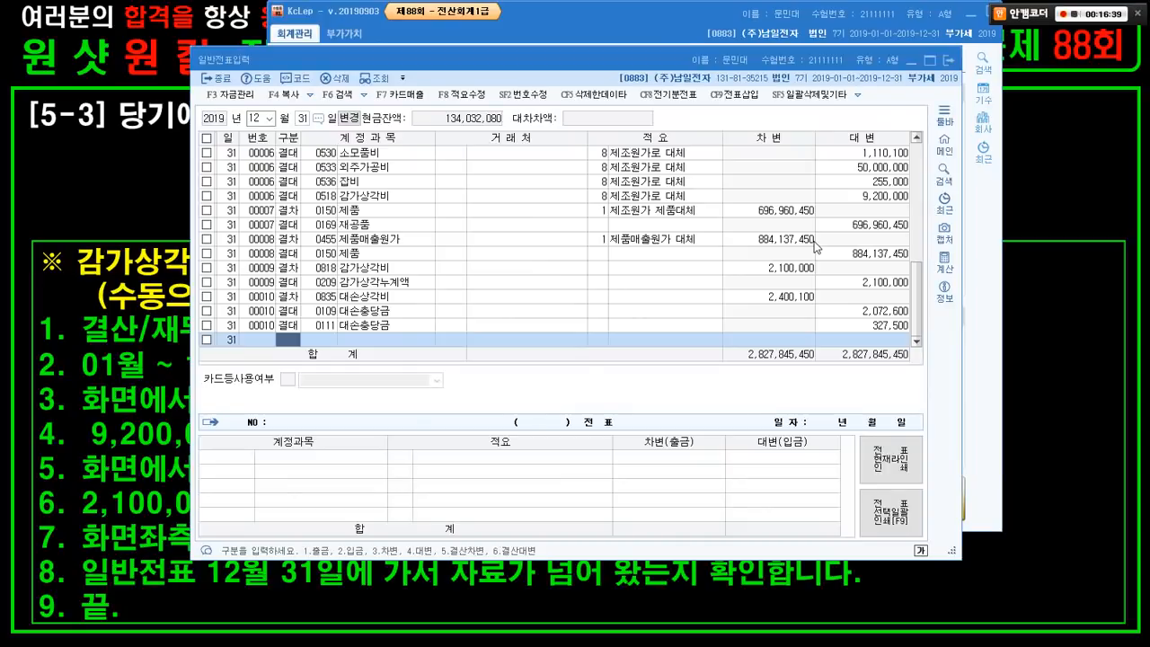
key("Escape")
key("Escape")
left_click(150, 140)
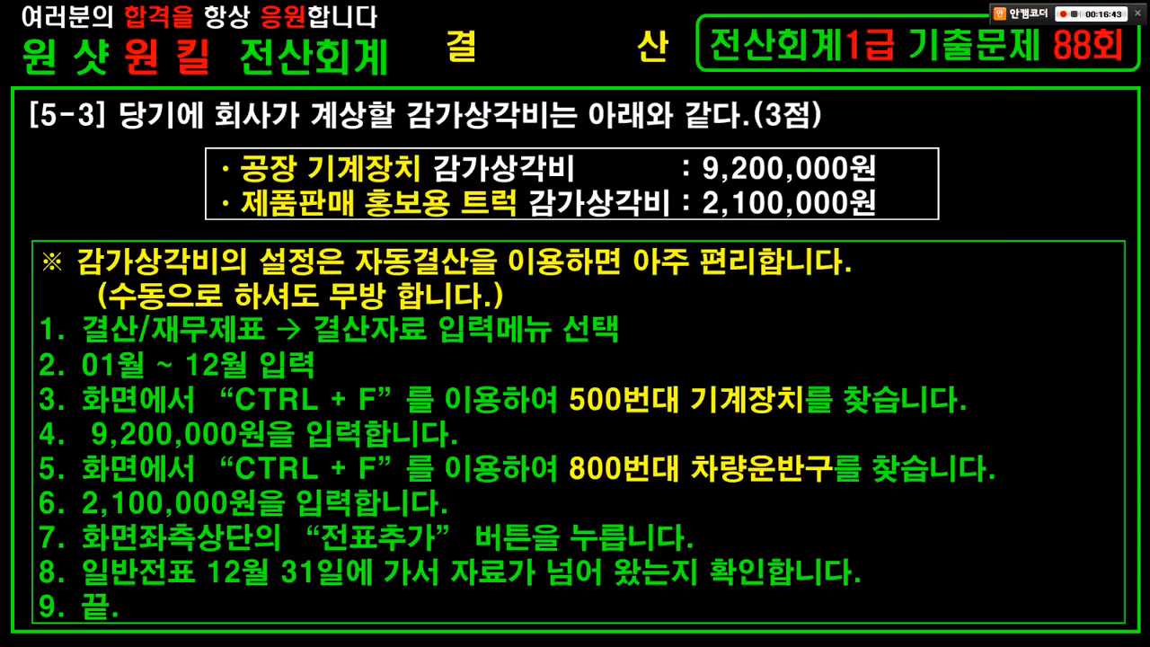
- Advance to question 6-1 in the slides and read what it asks about January to June and the order of lookups
key("Right")
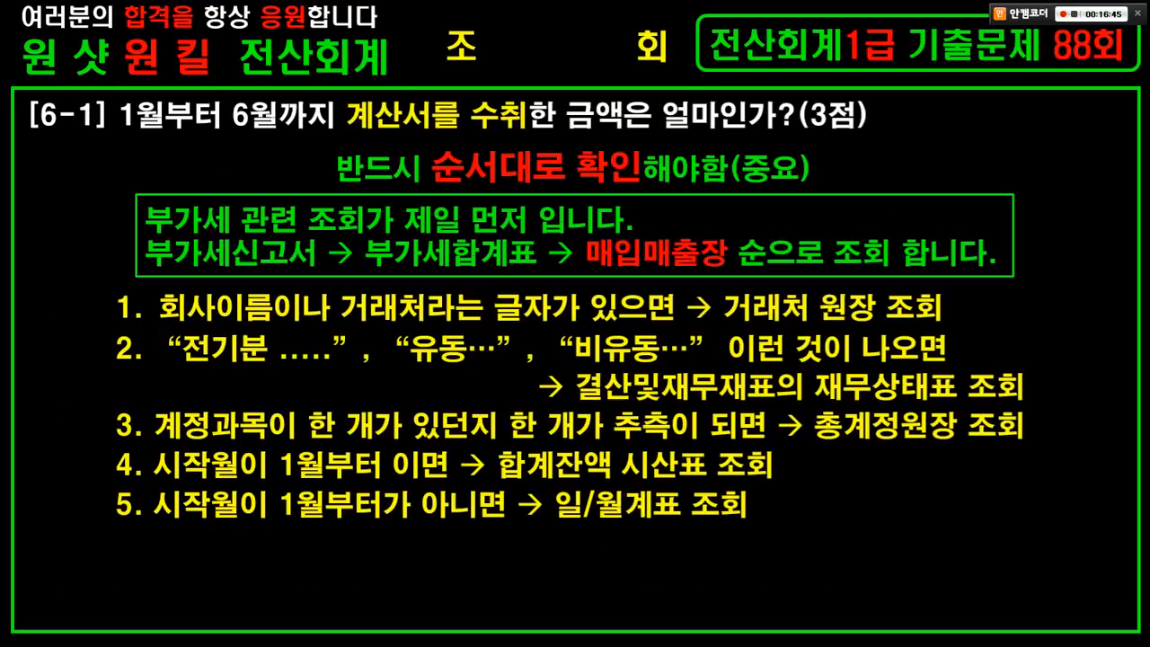
left_click_drag(110, 96, 306, 146)
mouse_move(329, 92)
left_mouse_down()
mouse_move(481, 131)
mouse_move(868, 135)
left_mouse_up()
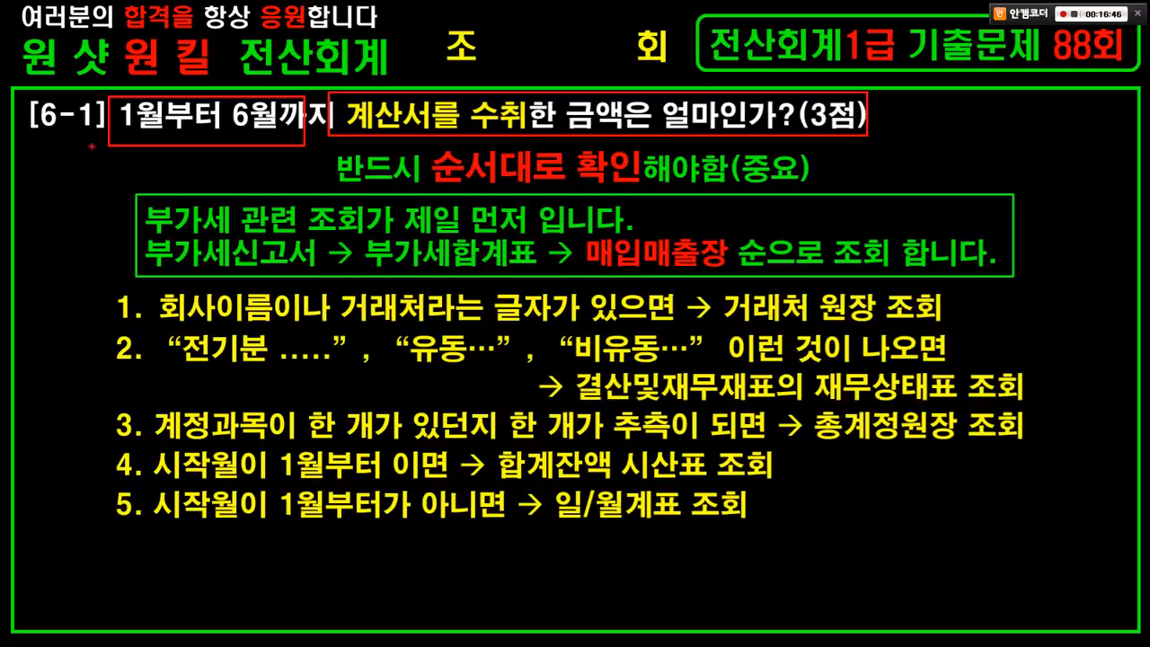
mouse_move(61, 145)
left_mouse_down()
mouse_move(187, 165)
mouse_move(984, 459)
mouse_move(1091, 559)
left_mouse_up()
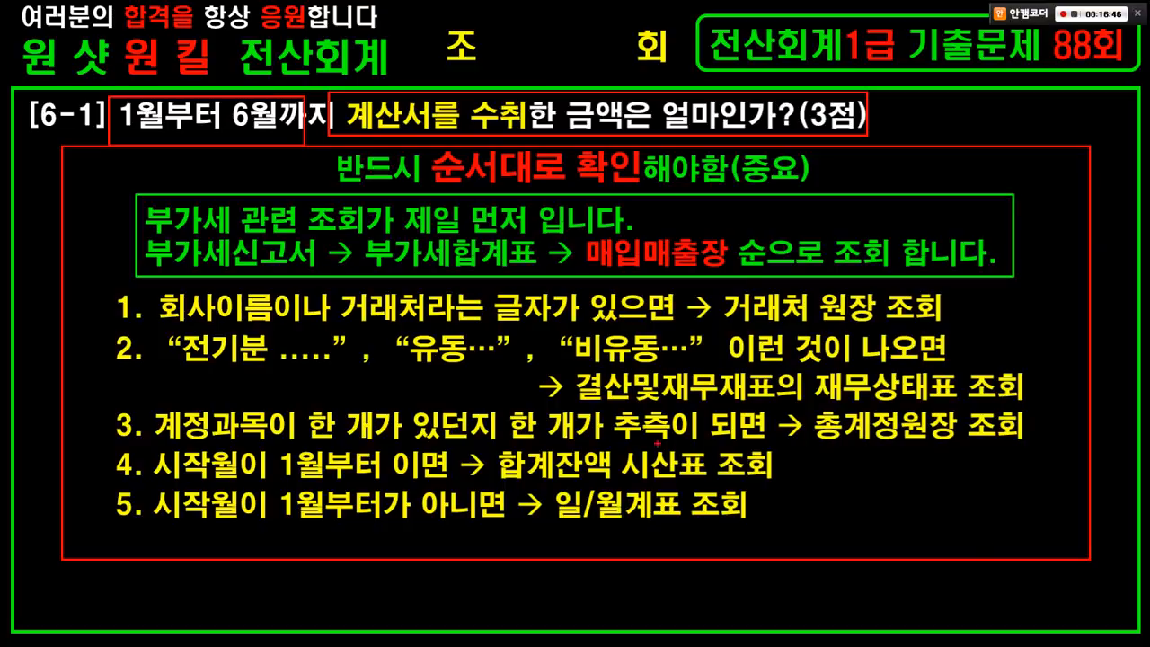
left_click_drag(156, 232, 600, 233)
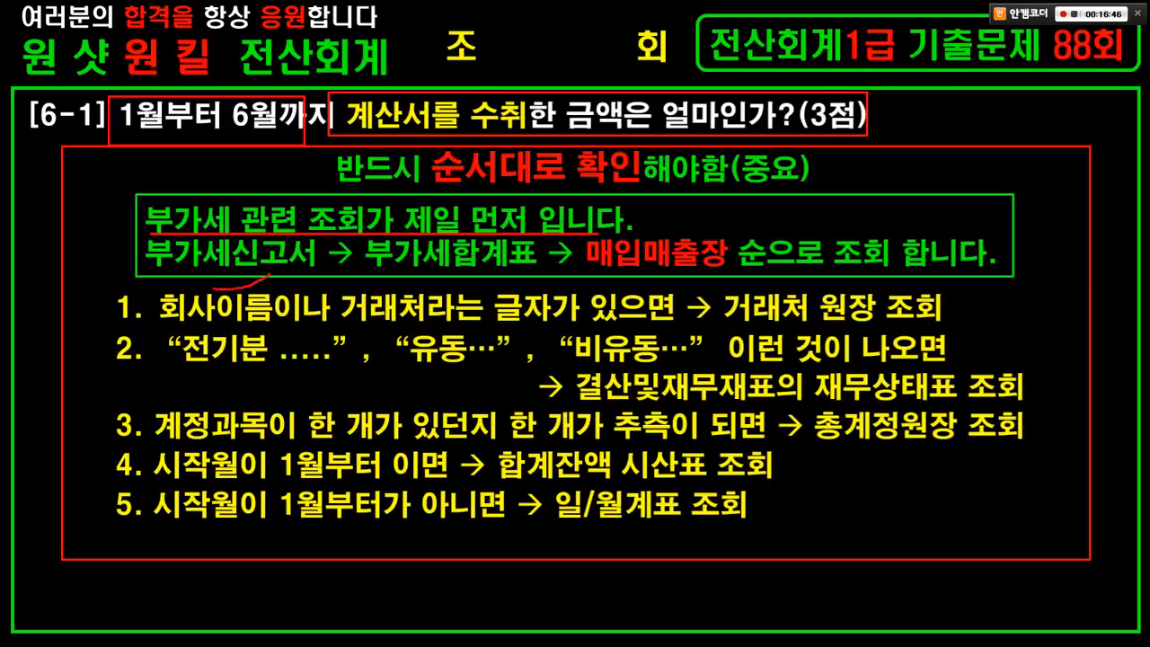
left_click_drag(214, 280, 257, 268)
mouse_move(479, 280)
left_mouse_down()
mouse_move(418, 261)
mouse_move(465, 270)
left_mouse_up()
mouse_move(622, 271)
left_mouse_down()
mouse_move(596, 280)
mouse_move(672, 252)
mouse_move(667, 278)
left_mouse_up()
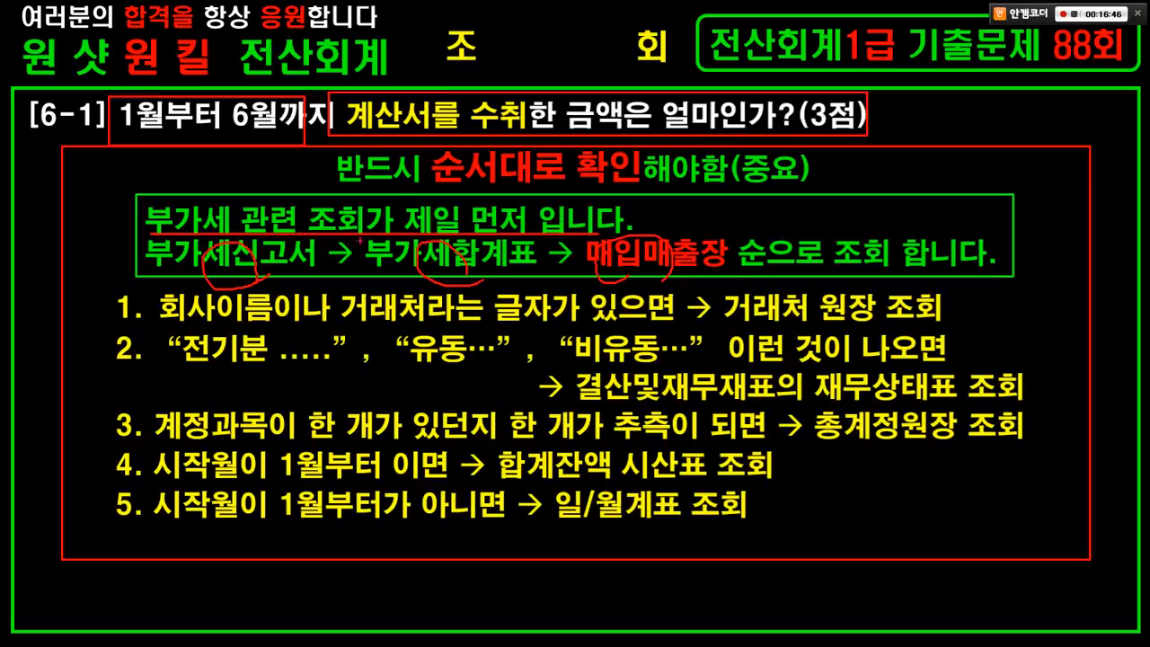
left_click_drag(260, 266, 287, 272)
left_click_drag(341, 96, 538, 133)
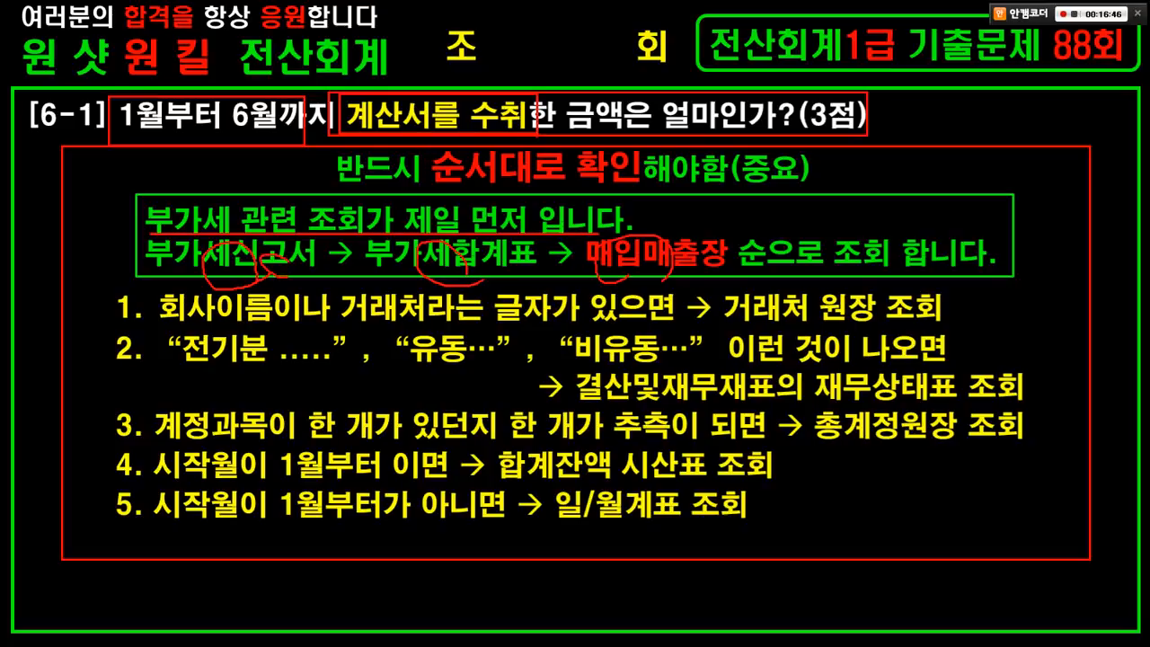
key("Escape")
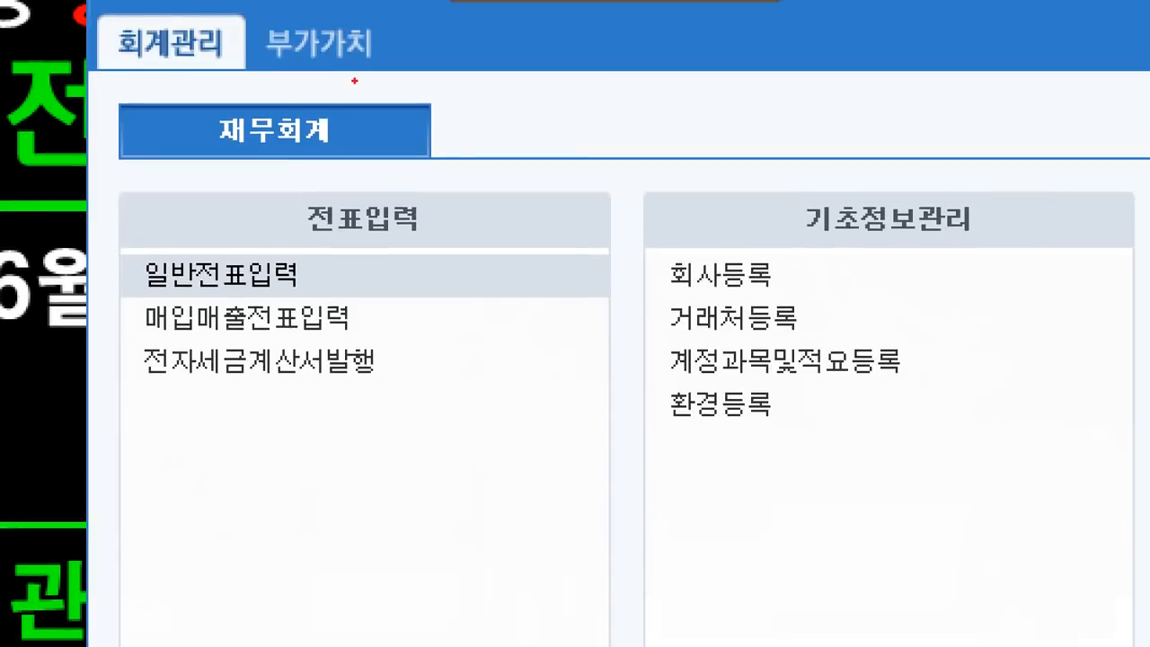
- Switch to KcLep, open 부가가치세신고서 and query the period from January 1 to June 30, 2019
left_click_drag(275, 2, 430, 80)
key("Escape")
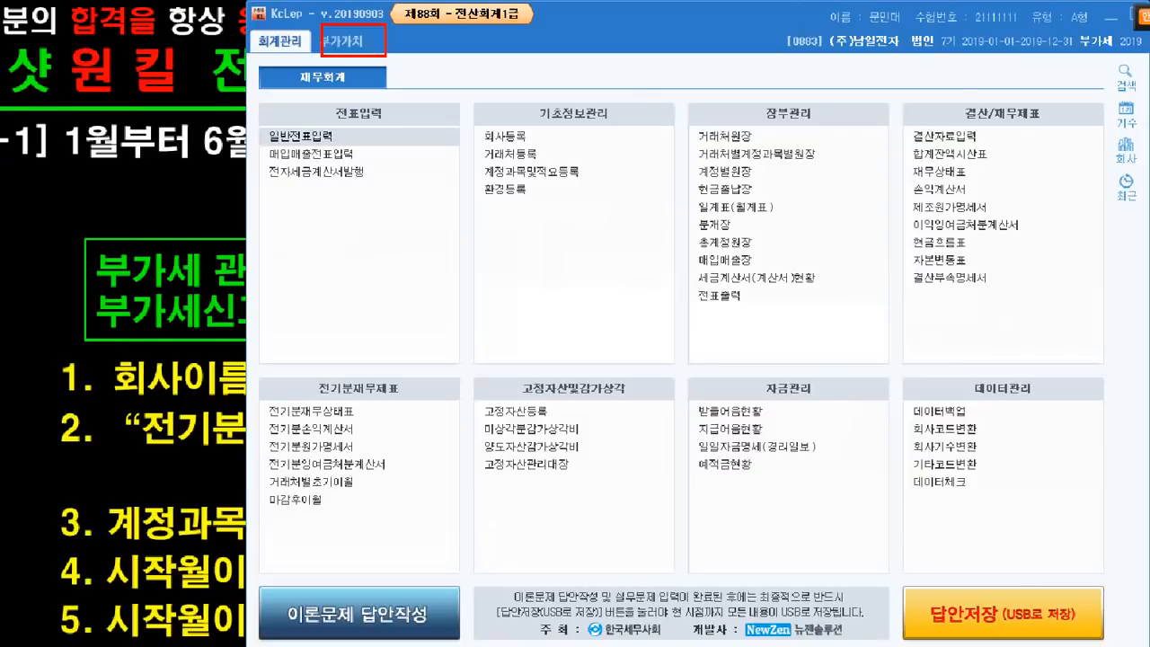
left_click(349, 34)
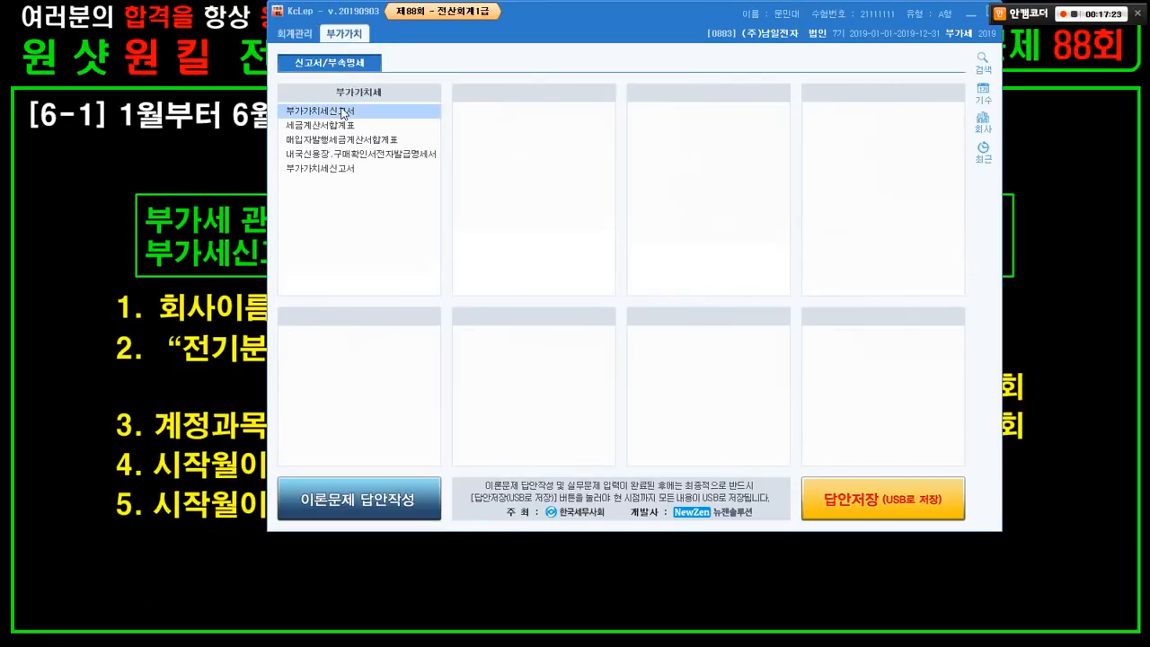
left_click(342, 112)
type("1")
key("Return")
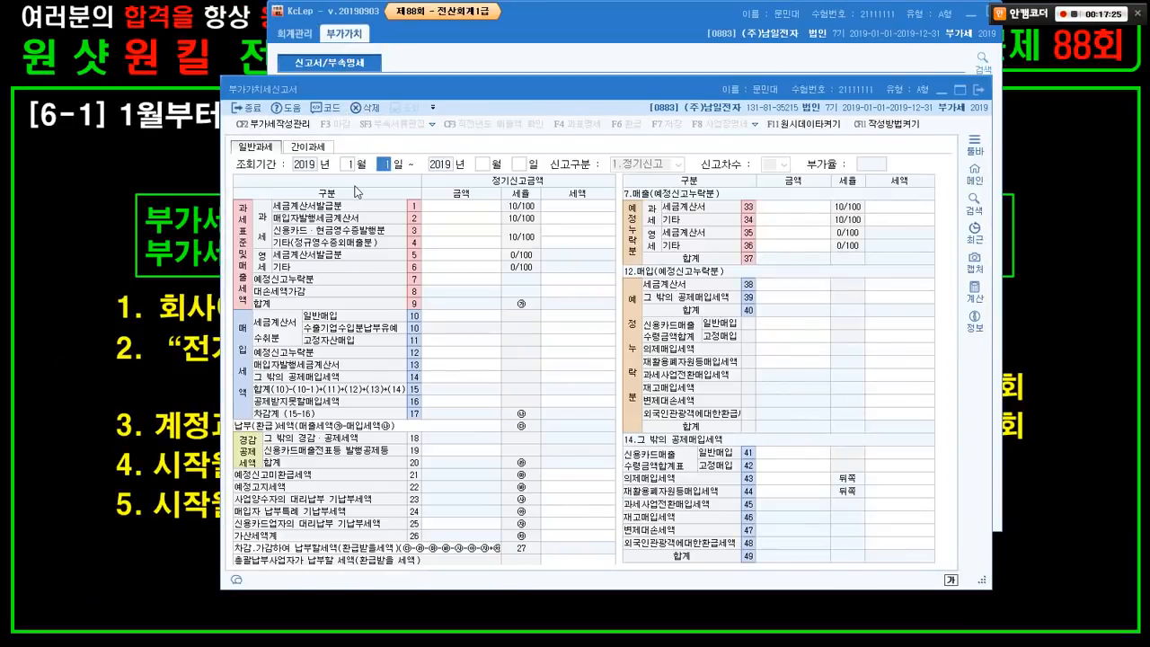
type("1")
key("Return")
type("3")
key("Return")
key("Return")
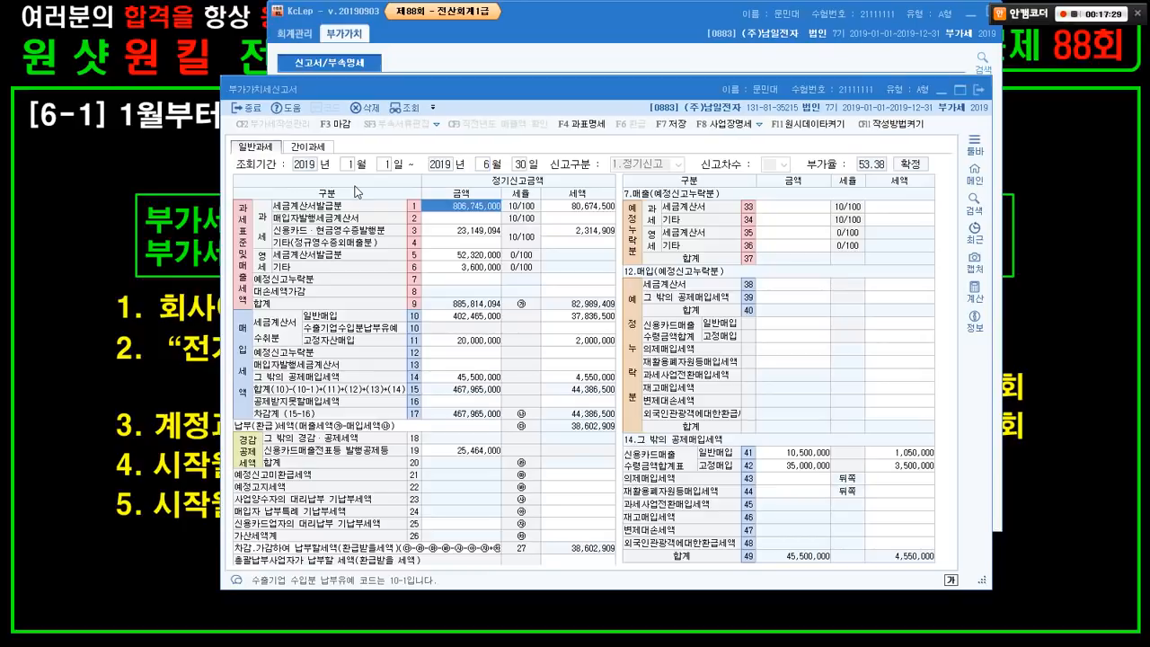
- Reread the 계산서 수취 wording of question 6-1 and examine the 매입세액 section of the VAT return
left_click(175, 214)
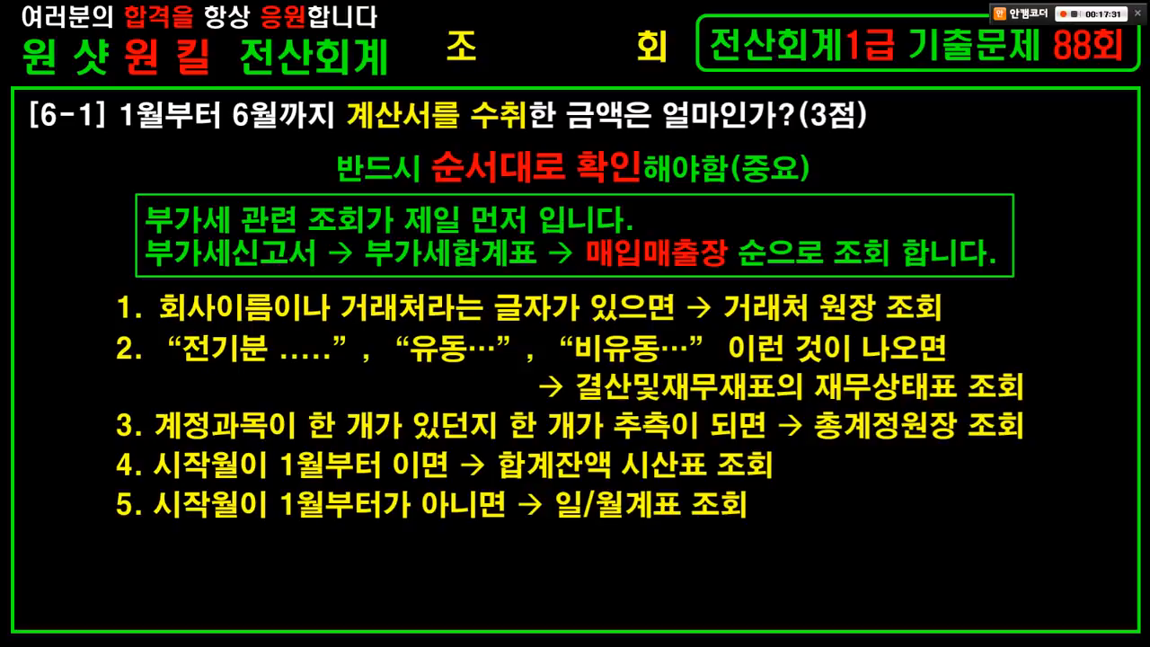
left_click_drag(337, 93, 537, 140)
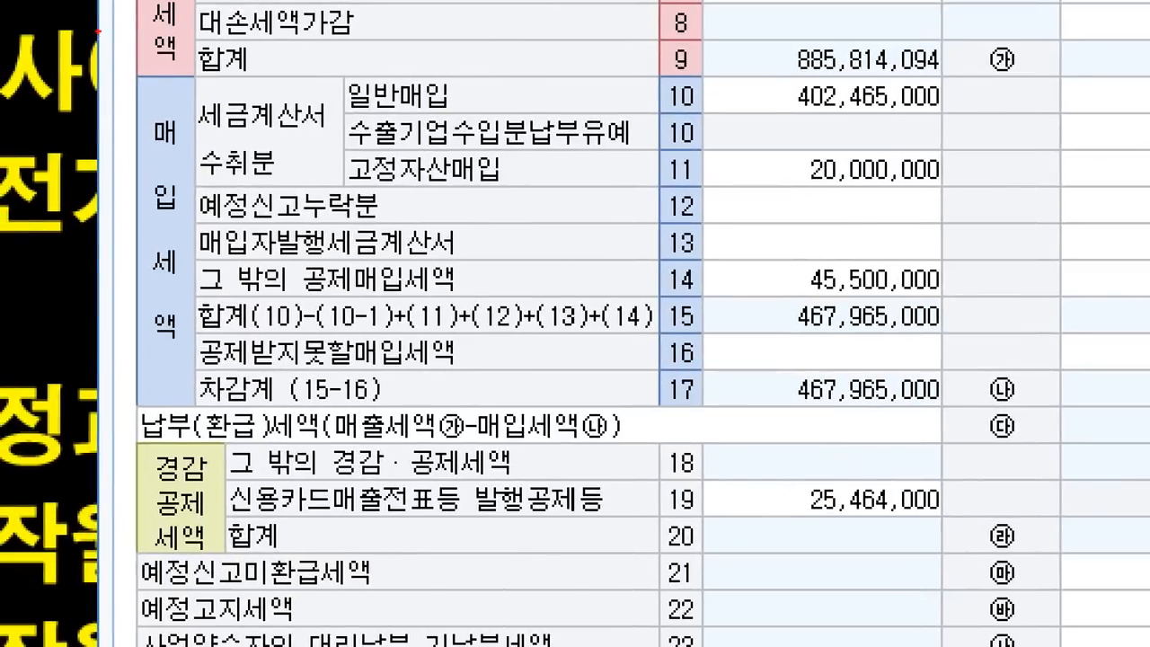
left_click_drag(97, 40, 874, 447)
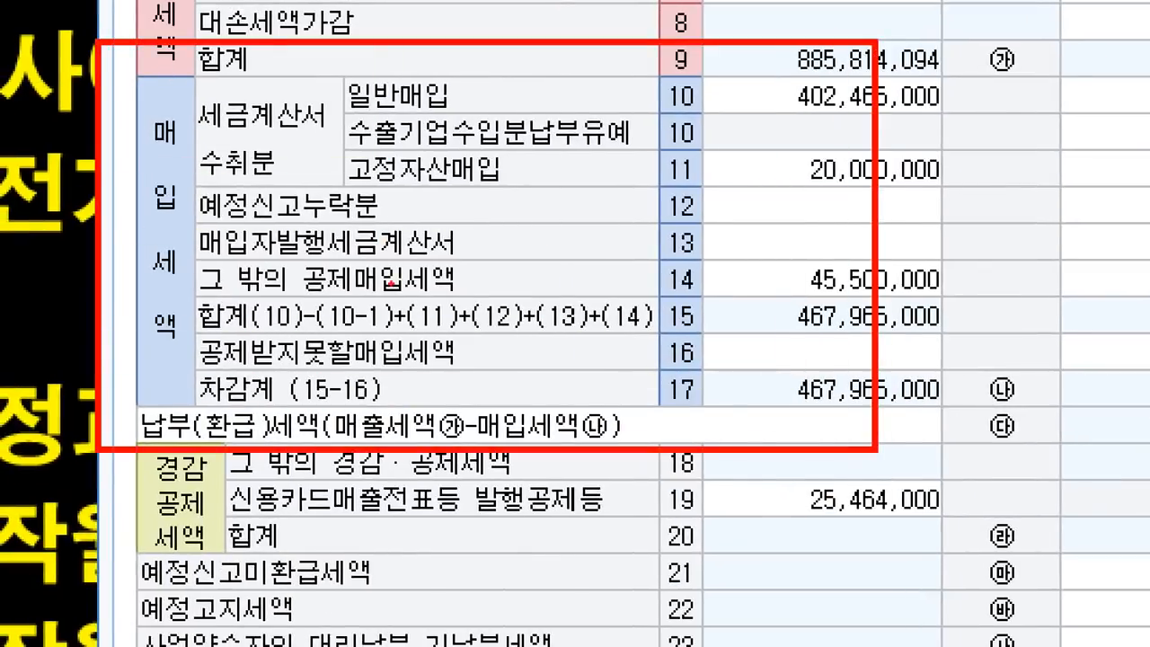
mouse_move(296, 109)
left_mouse_down()
mouse_move(268, 136)
mouse_move(290, 124)
left_mouse_up()
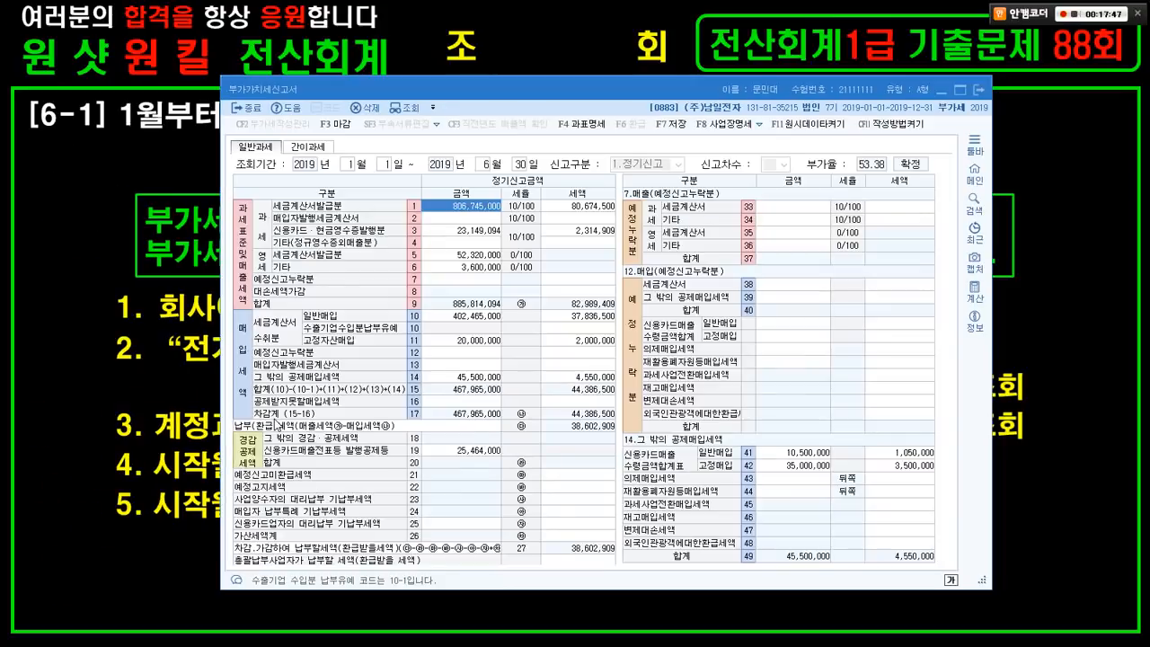
- Close the VAT return without saving its data
key("Escape")
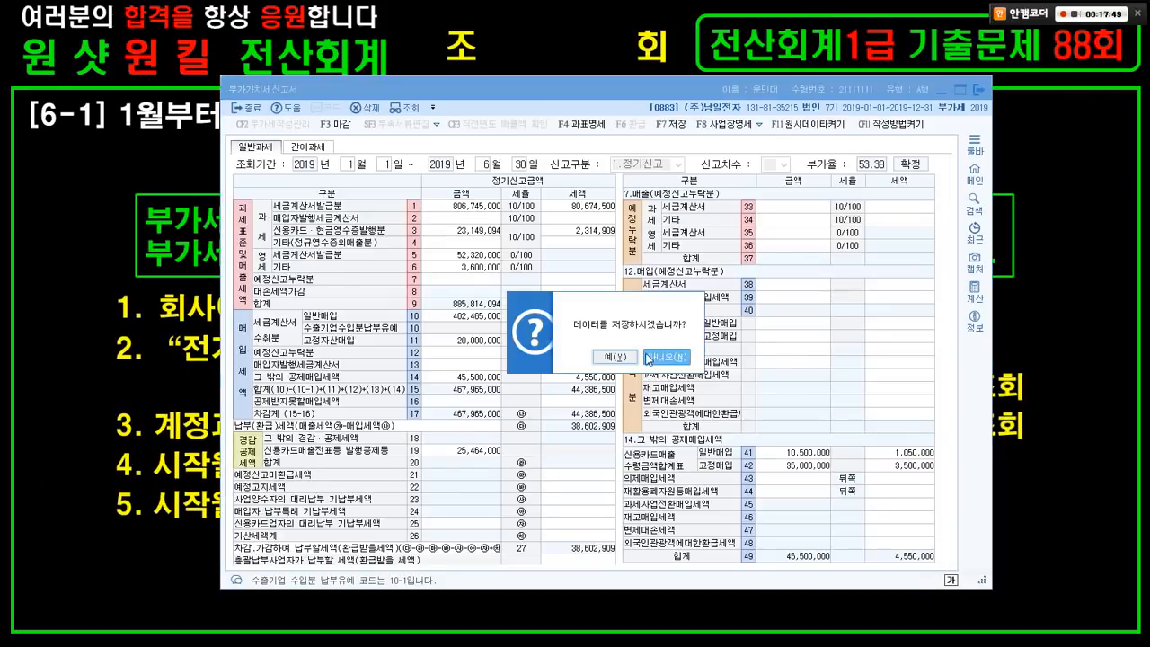
left_click(651, 357)
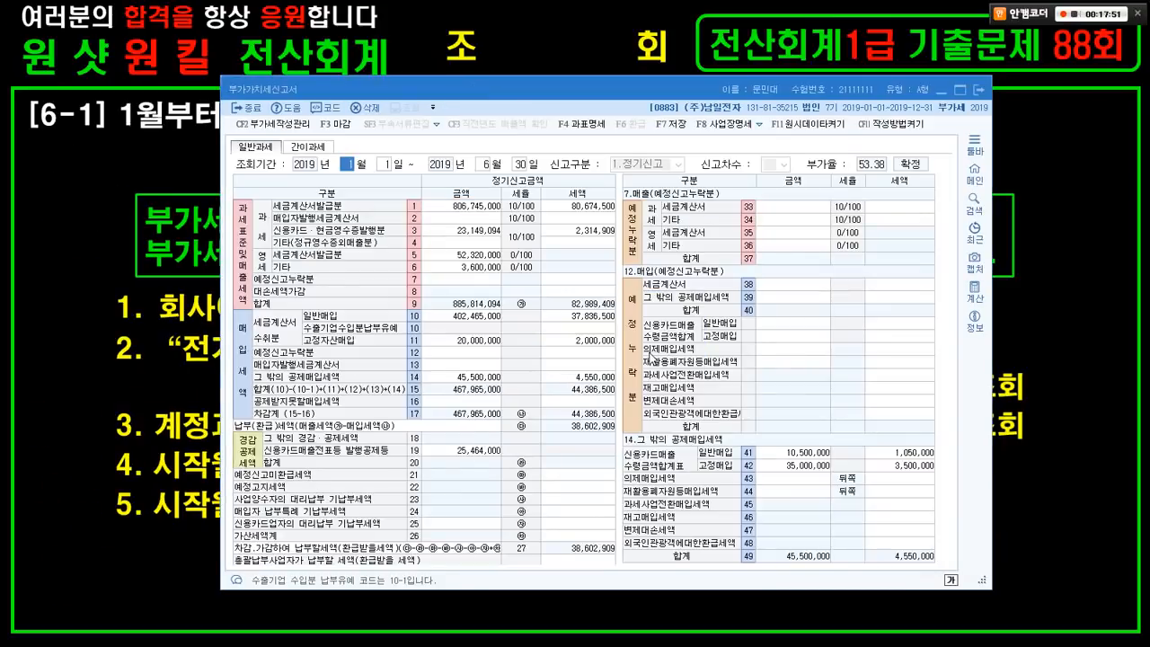
key("Escape")
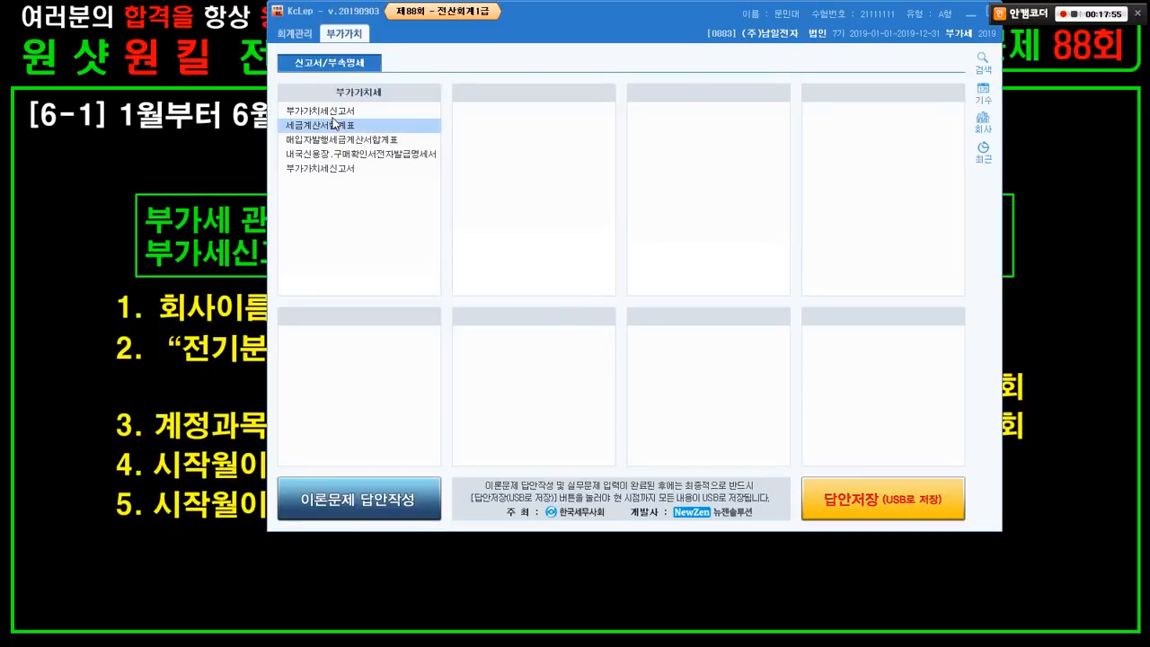
- Query 세금계산서합계표 for January to June 2019, examine its 매입 summary and close it
left_click(335, 124)
type("1")
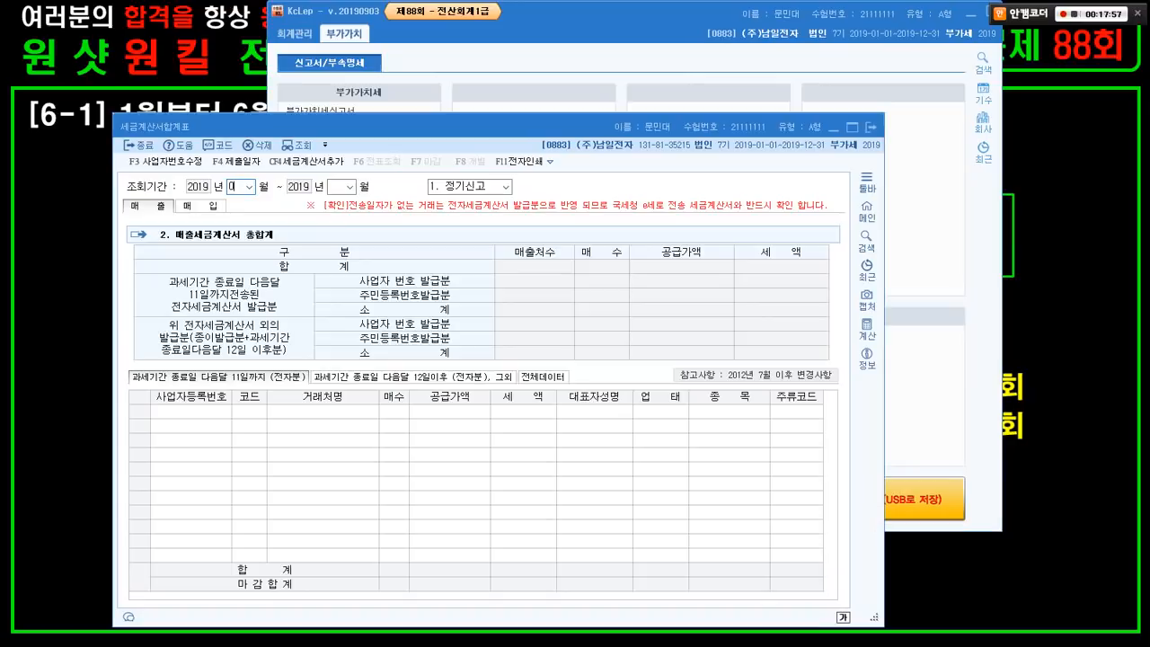
key("Return")
type("6")
key("Return")
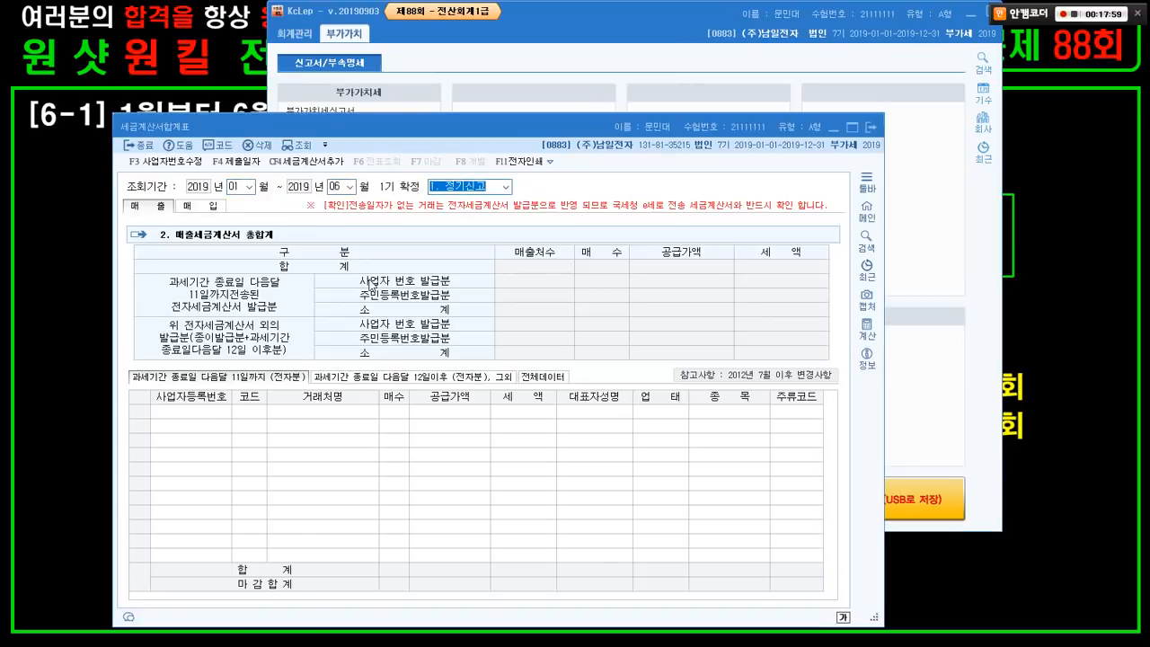
key("Return")
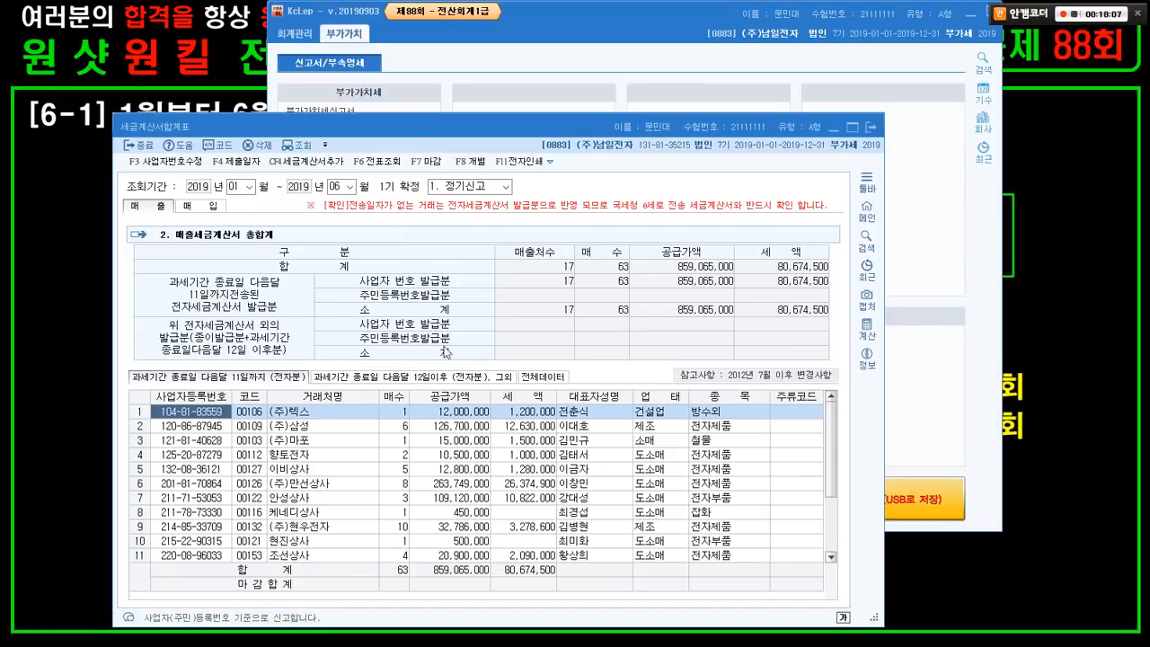
left_click(184, 203)
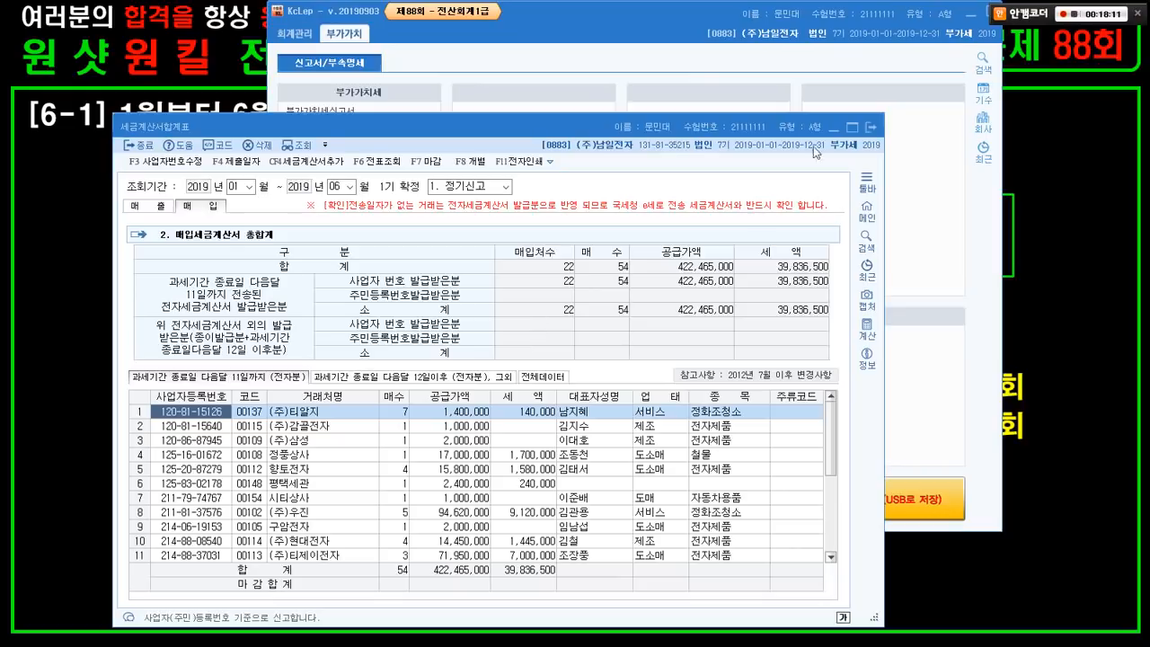
left_click(861, 124)
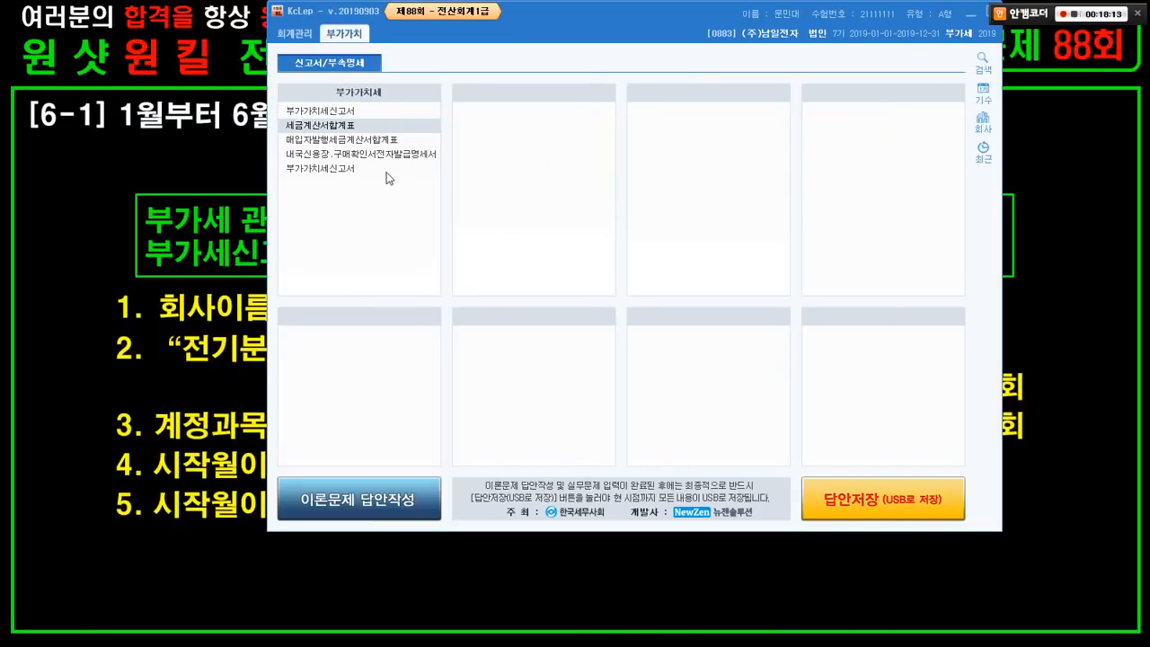
- Open 매입매출장 under 회계관리 and set the query period from January 1 to June 30, 2019
left_click(289, 32)
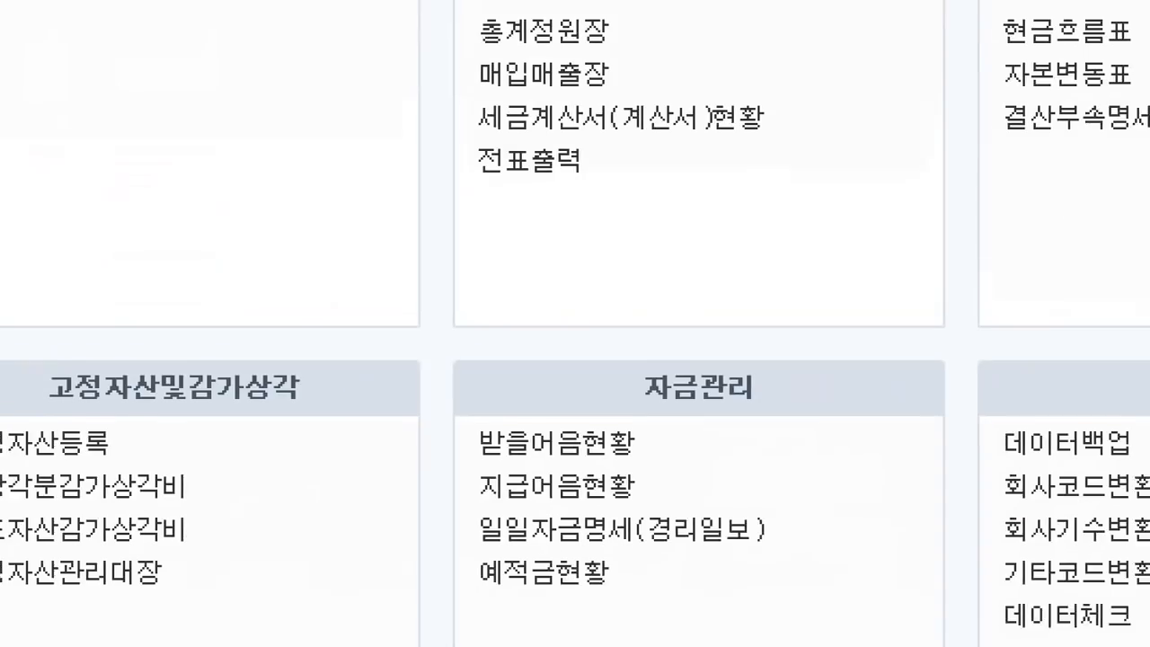
left_click_drag(423, 129, 643, 179)
left_click_drag(602, 146, 829, 225)
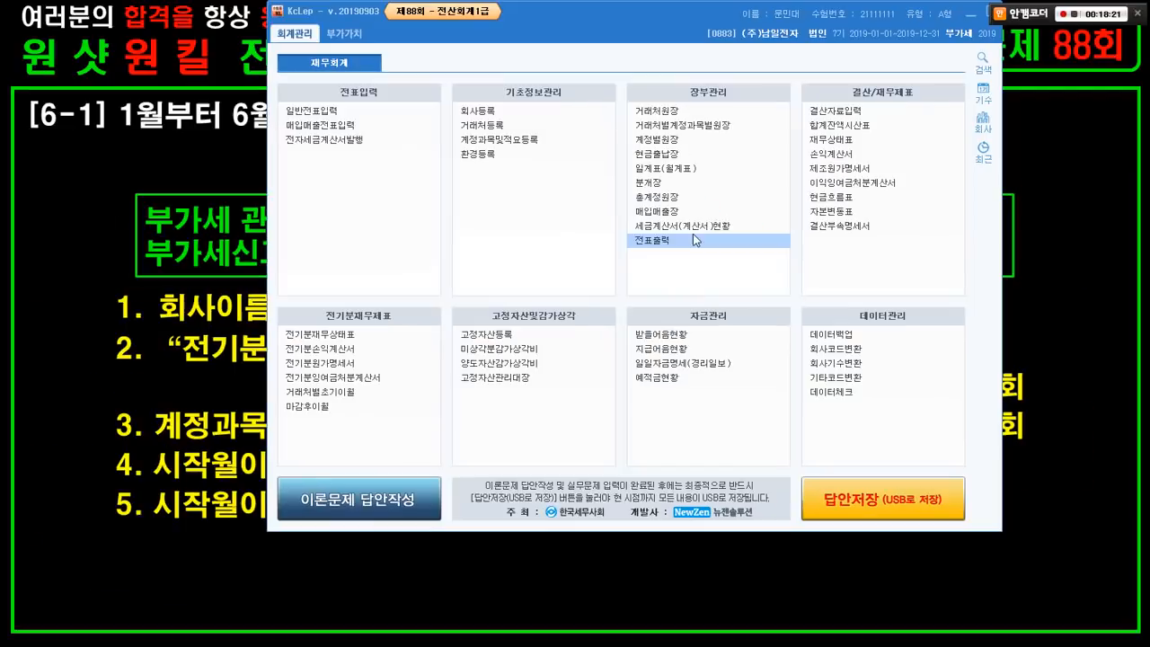
left_click(661, 214)
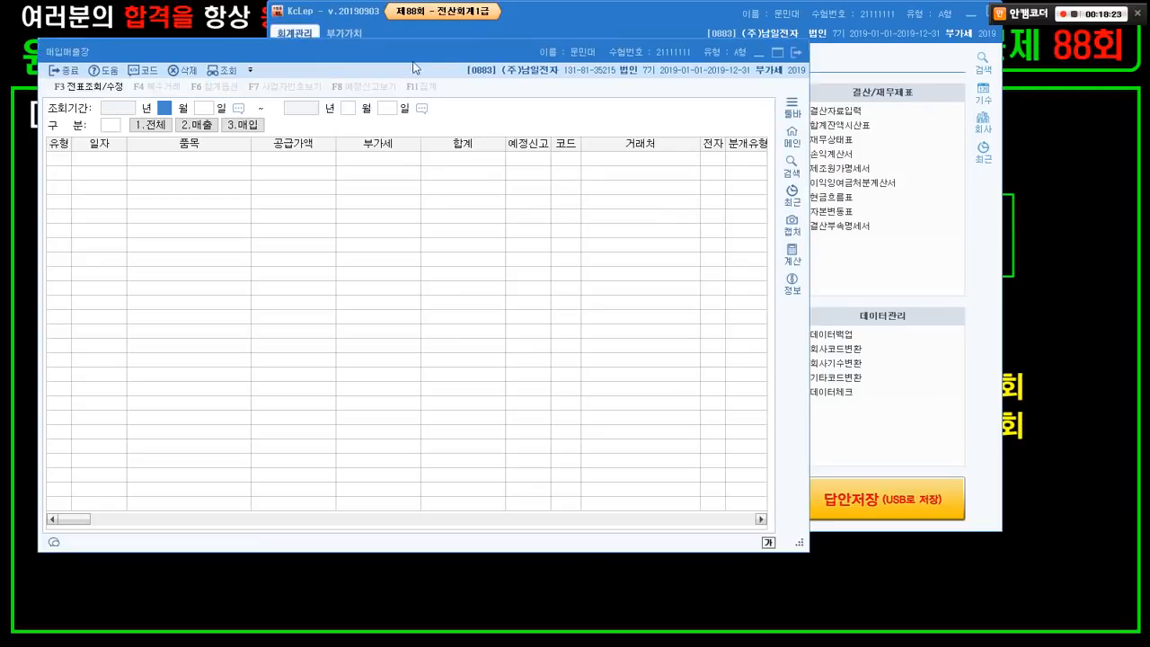
type("1")
key("Return")
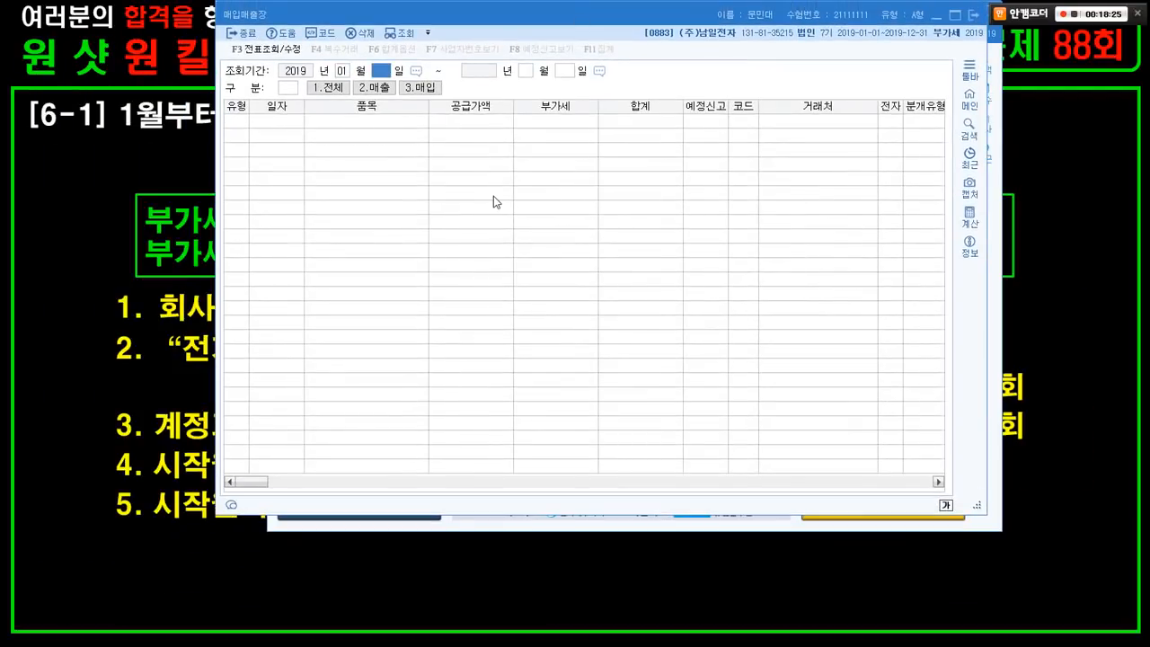
type("1")
key("Return")
type("6")
key("Return")
type("30")
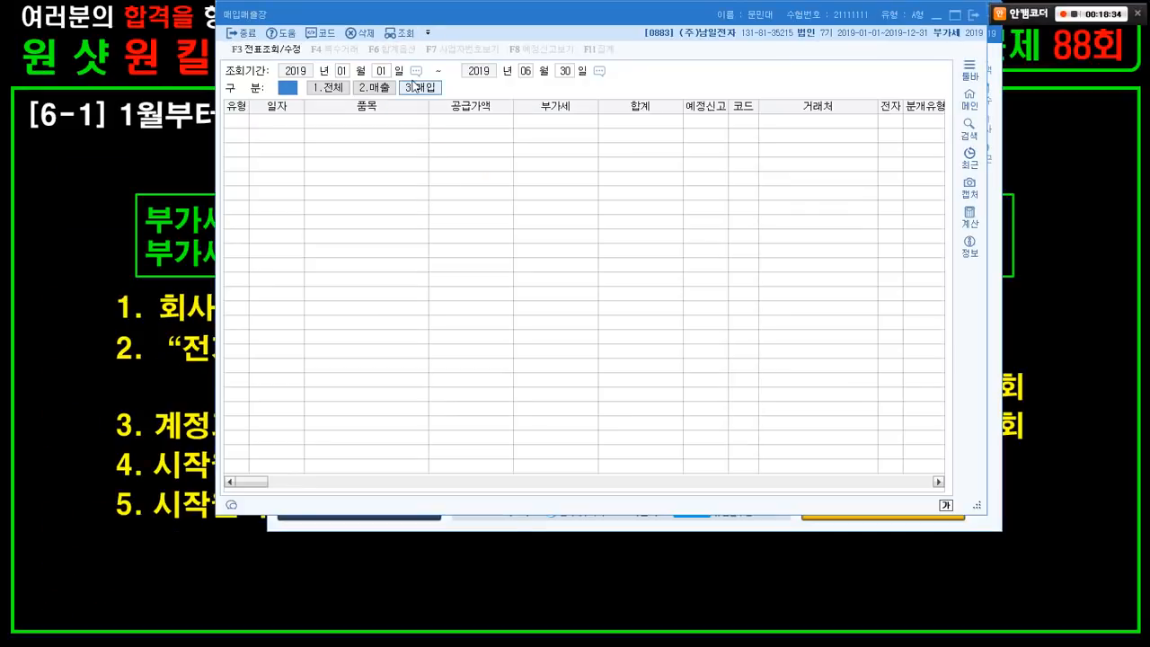
- Limit the 매입매출장 query to 3.매입 and reread the 계산서 수취 wording of question 6-1 in the slides
left_click(399, 216)
left_click(189, 140)
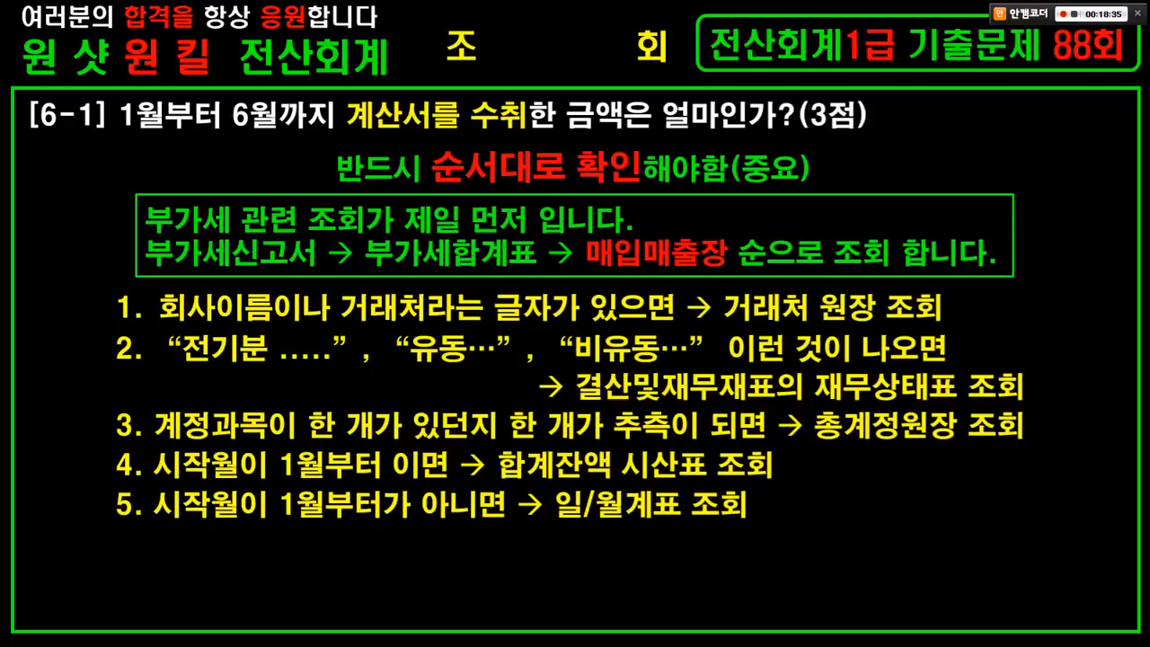
mouse_move(346, 88)
left_mouse_down()
mouse_move(454, 132)
mouse_move(467, 101)
mouse_move(526, 132)
left_mouse_up()
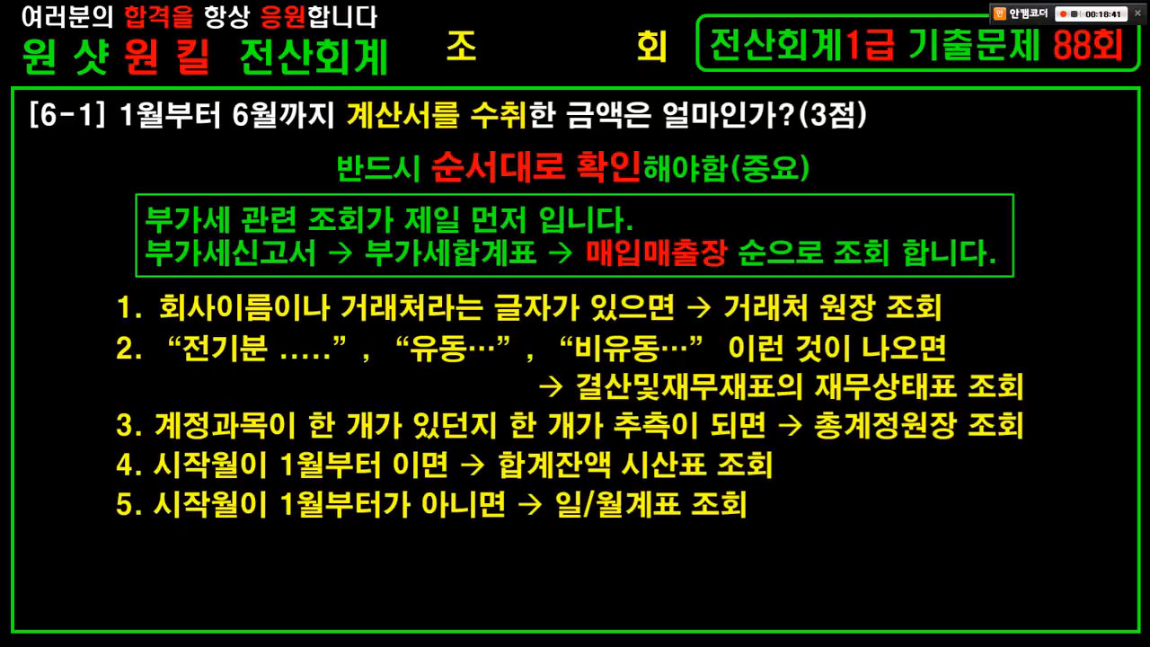
key("alt+Tab")
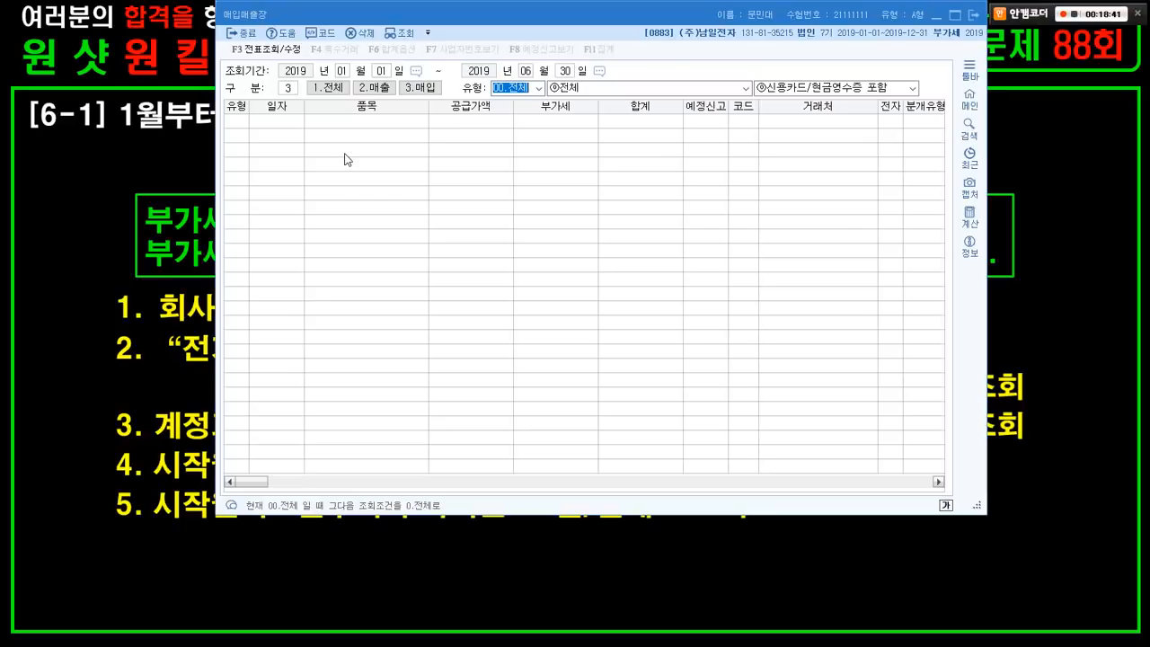
- Filter the purchase entries in 매입매출장 by the type 53.면세
left_click(532, 80)
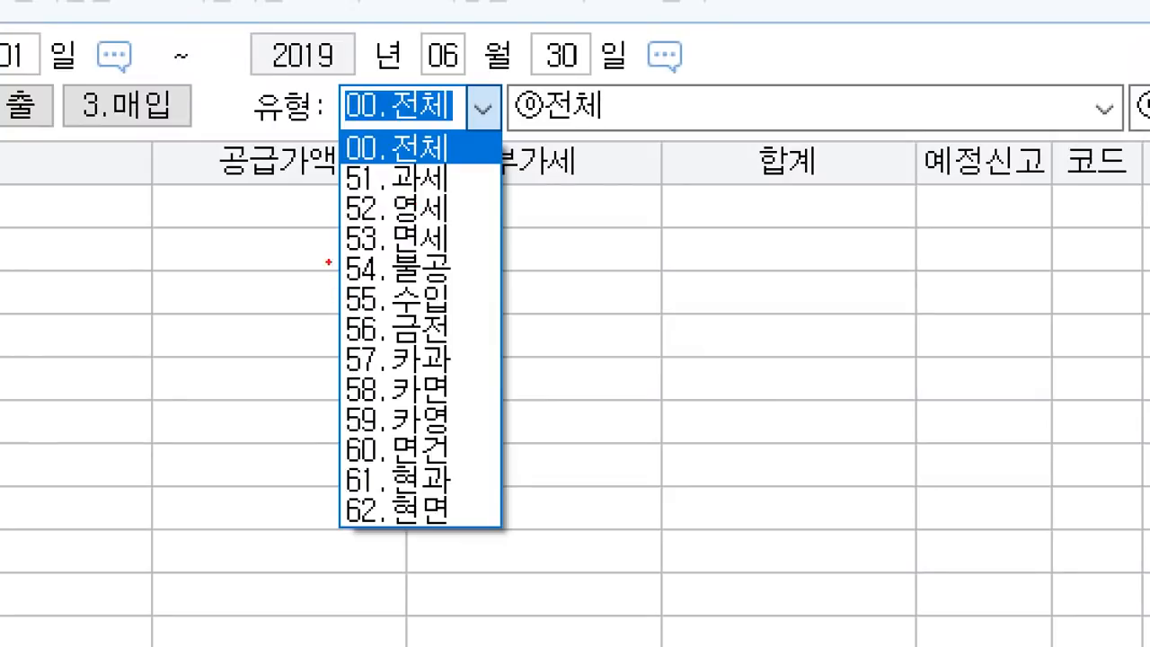
left_click_drag(295, 216, 476, 264)
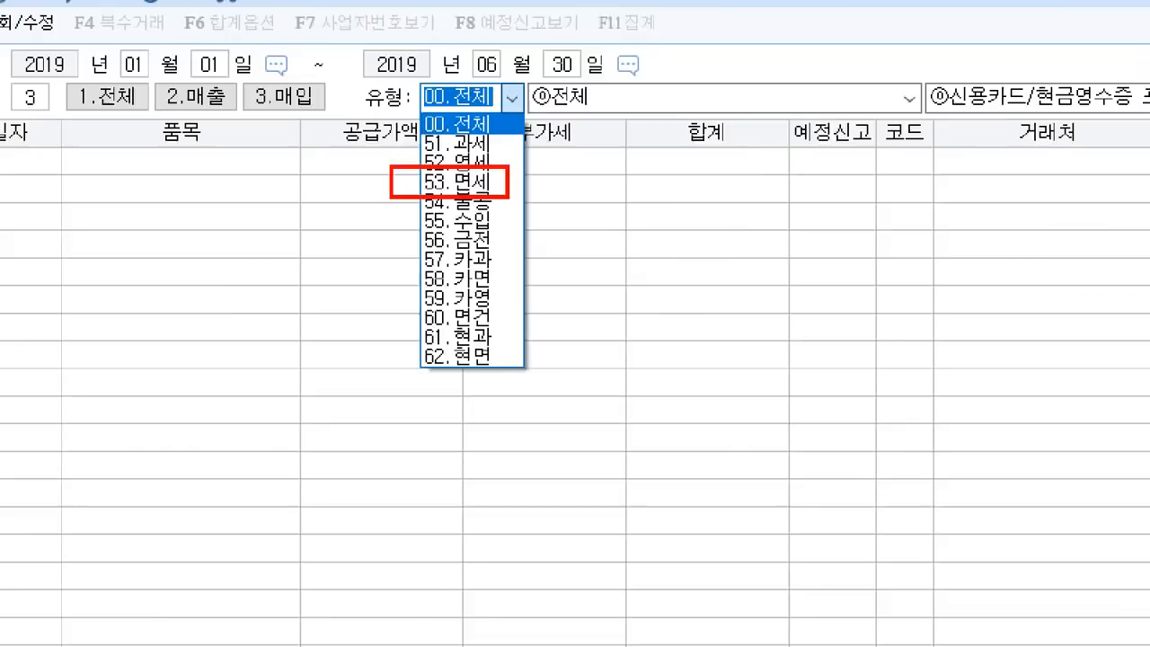
key("Return")
left_click(538, 88)
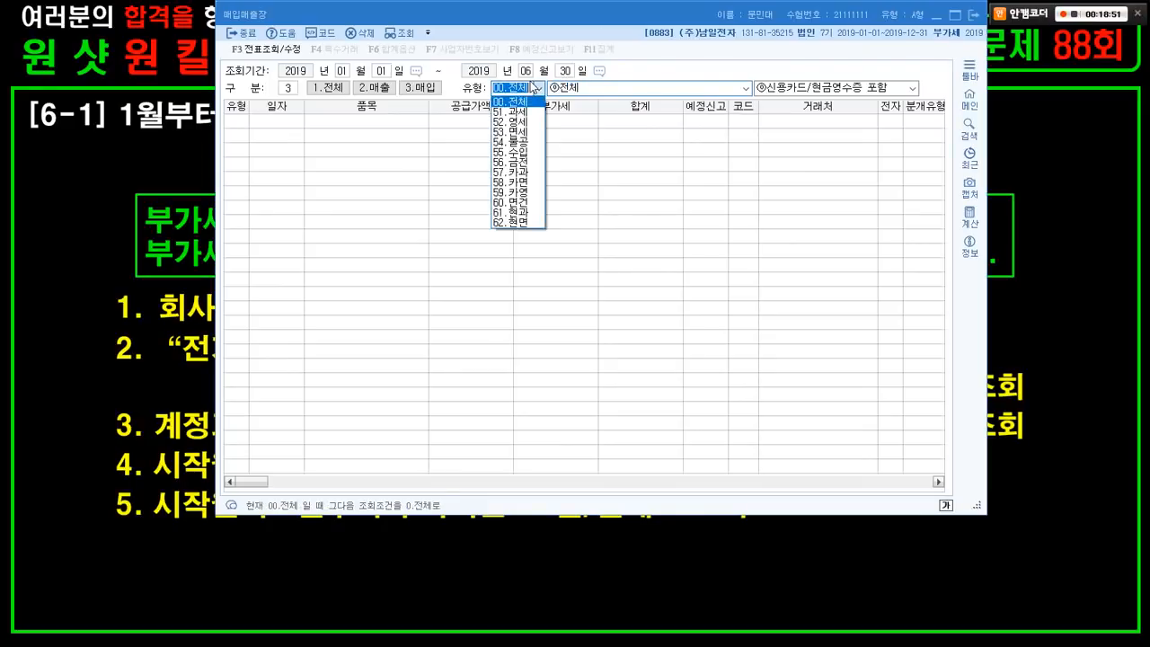
left_click(525, 121)
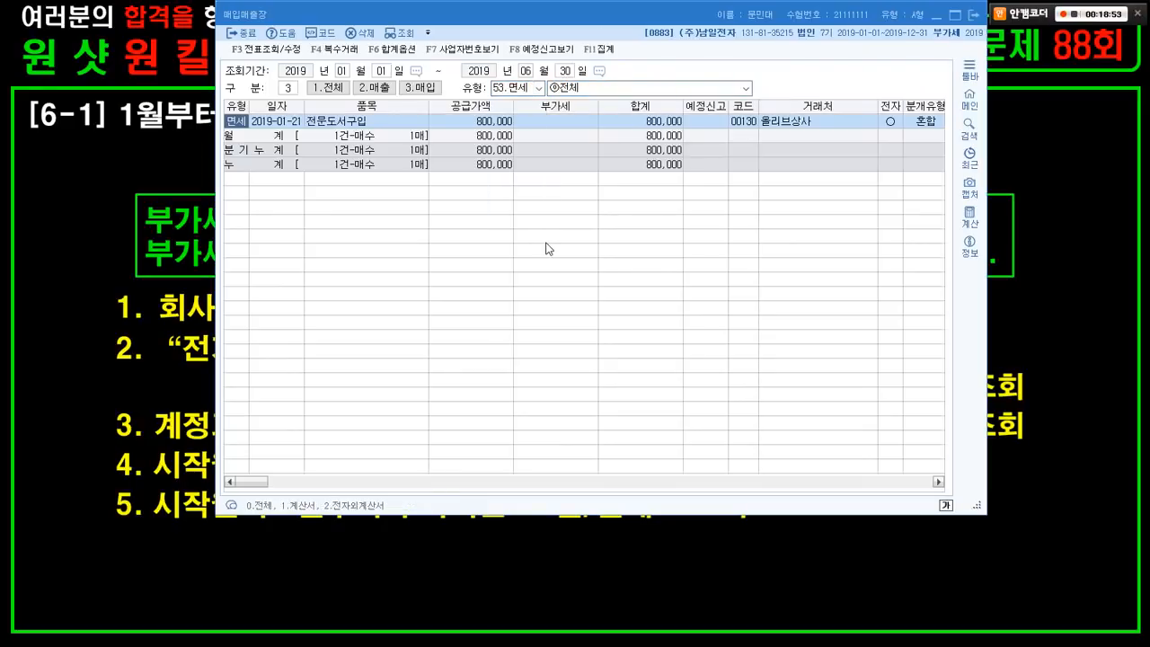
- Compare the 공급가액 and 합계 of the 면세 purchases with question 6-1 and reveal its answer in the slides
key("alt+Tab")
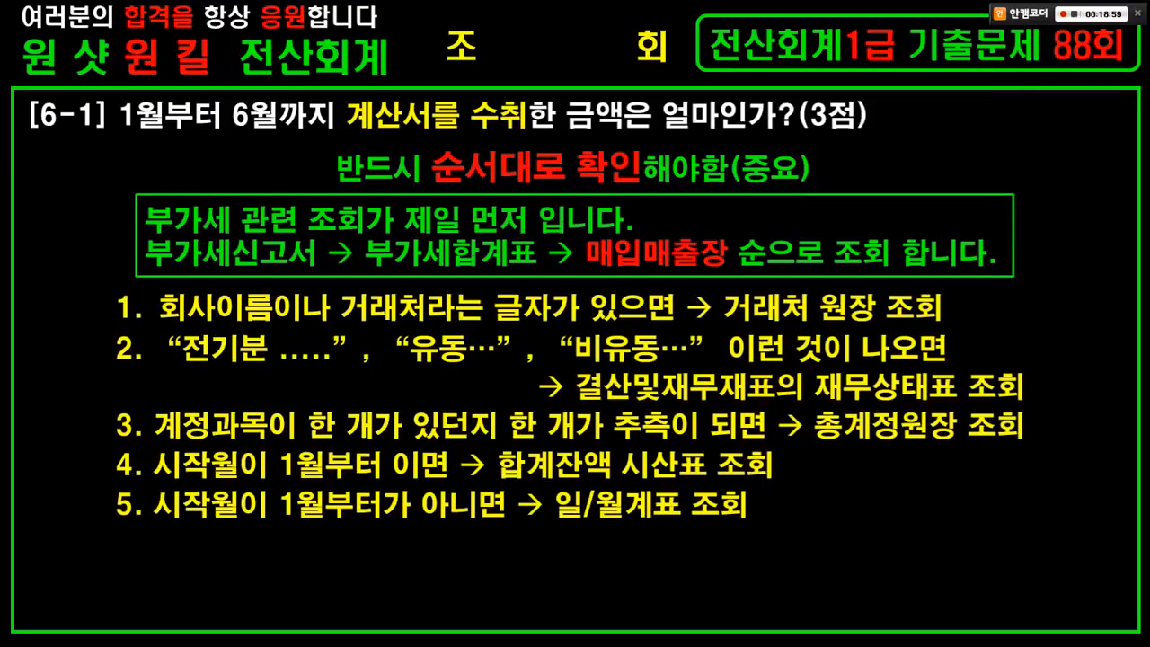
key("alt+Tab")
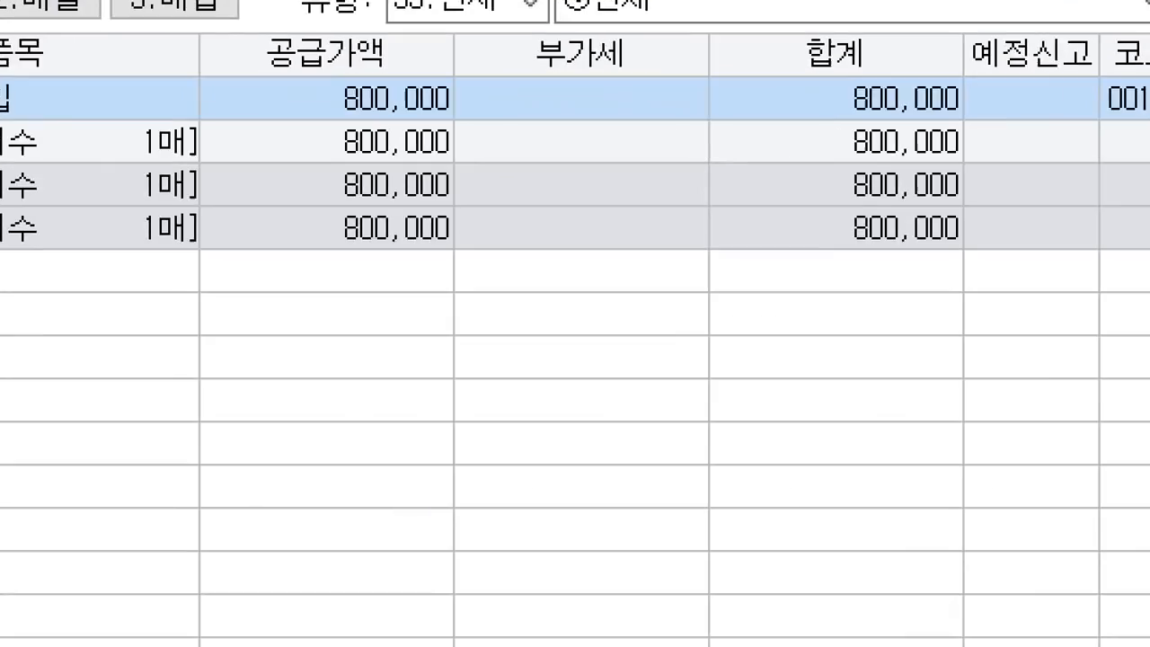
left_click_drag(309, 122, 468, 165)
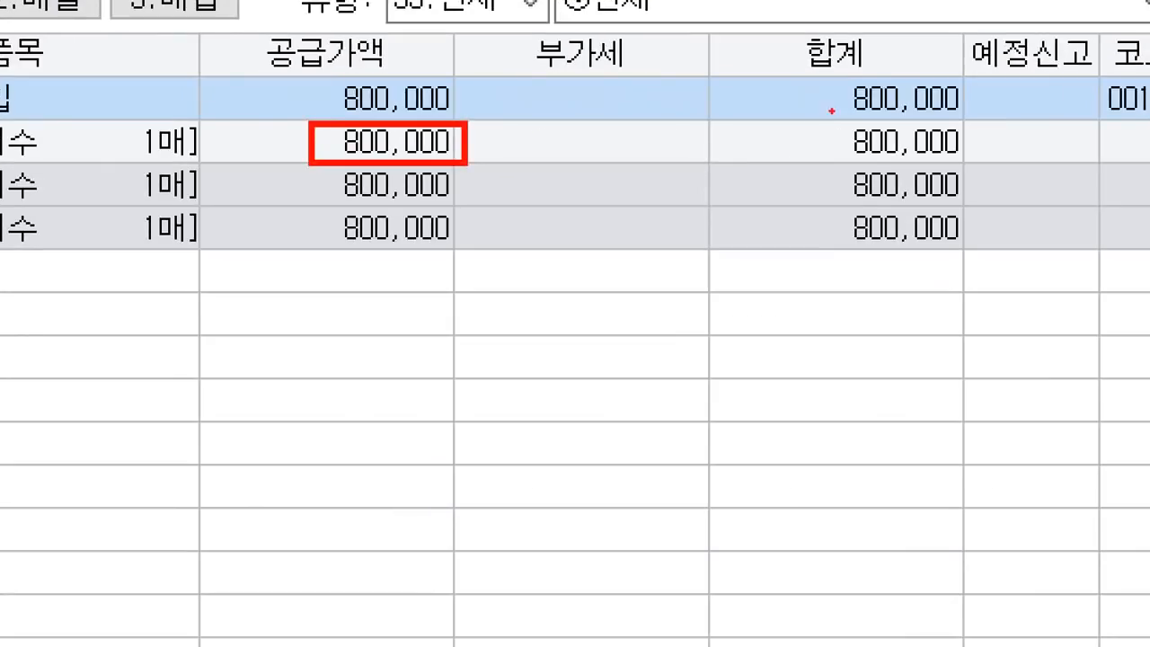
left_click_drag(807, 120, 955, 164)
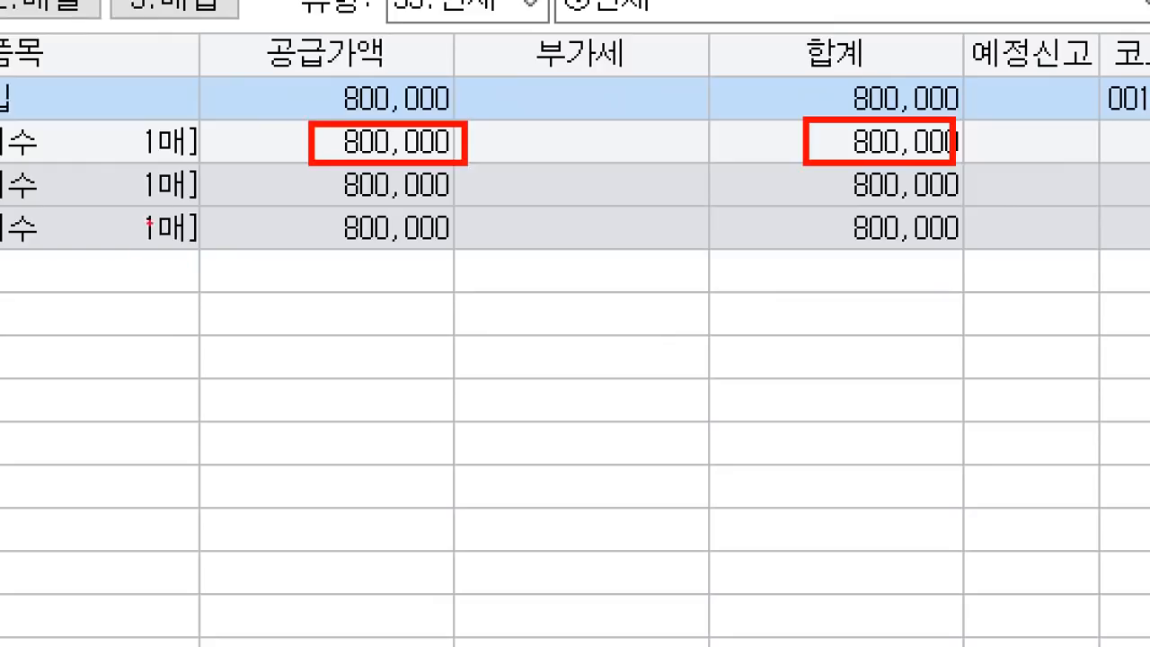
left_click_drag(198, 200, 963, 246)
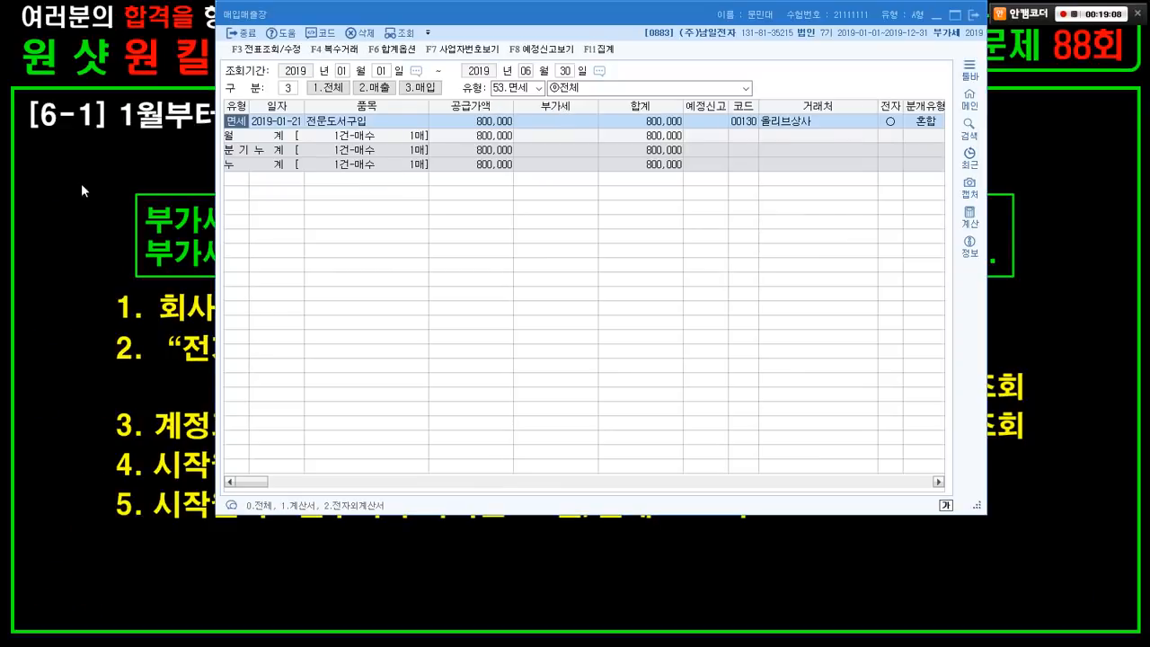
left_click(146, 170)
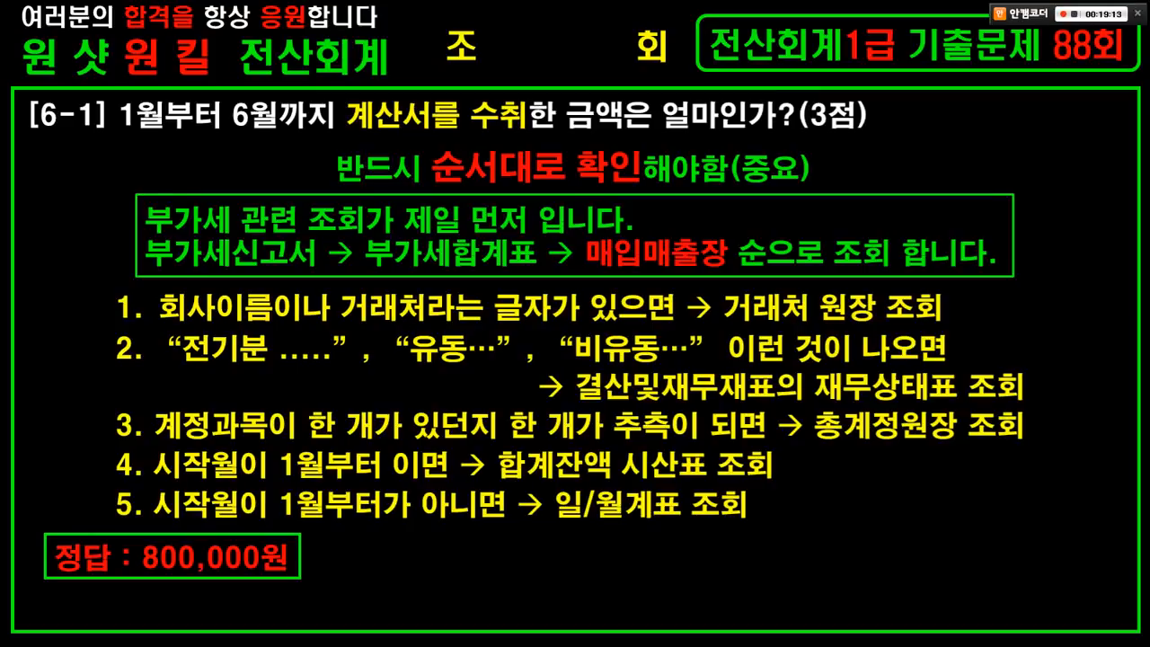
mouse_move(74, 140)
left_mouse_down()
mouse_move(861, 403)
mouse_move(1052, 541)
left_mouse_up()
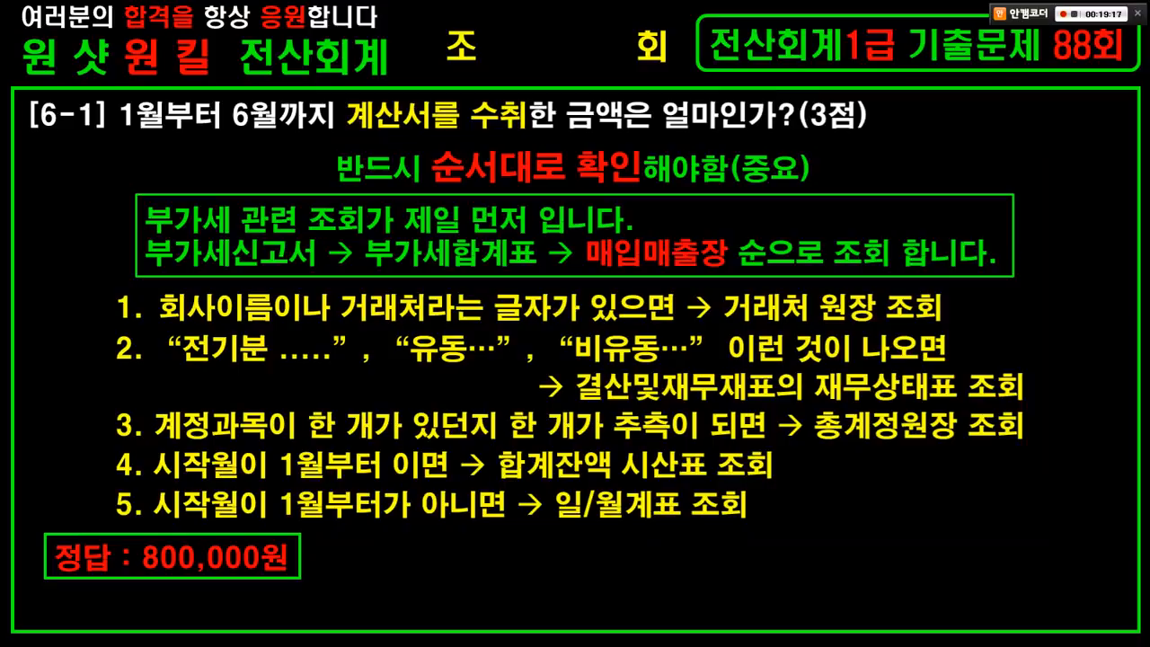
- Advance to question 6-2 and read its June, 복리후생비 and cash conditions against the order of lookups
key("Right")
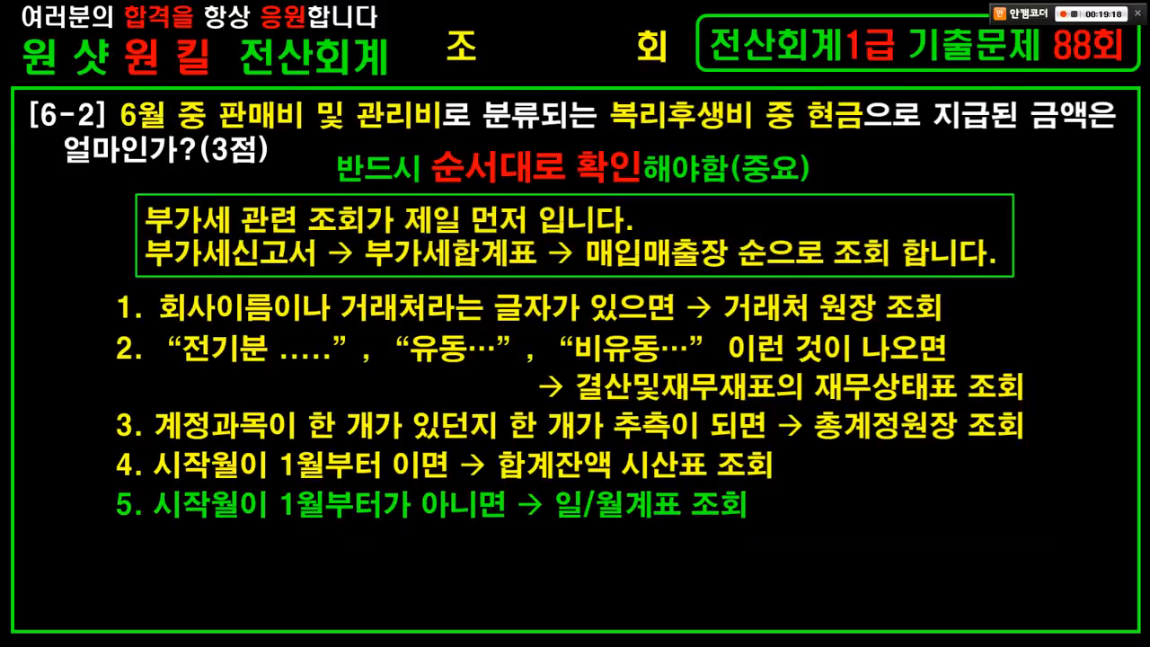
mouse_move(92, 81)
left_mouse_down()
mouse_move(310, 133)
mouse_move(557, 139)
left_mouse_up()
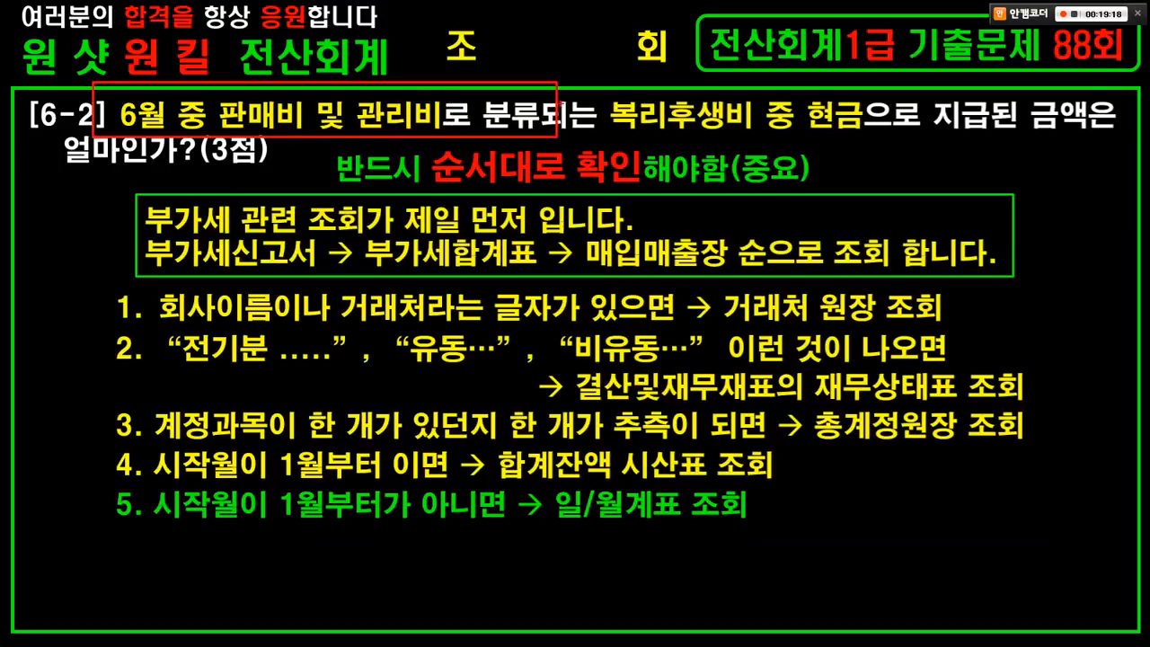
left_click_drag(568, 92, 868, 146)
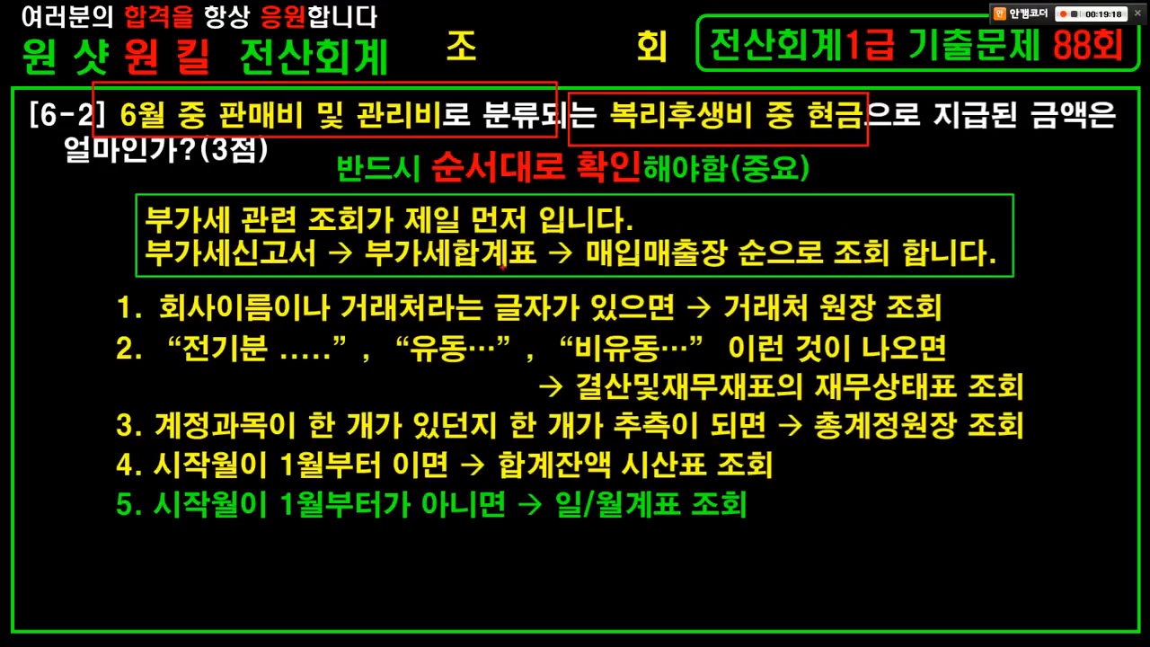
mouse_move(362, 211)
left_mouse_down()
mouse_move(344, 254)
mouse_move(387, 249)
left_mouse_up()
left_click_drag(135, 325, 899, 313)
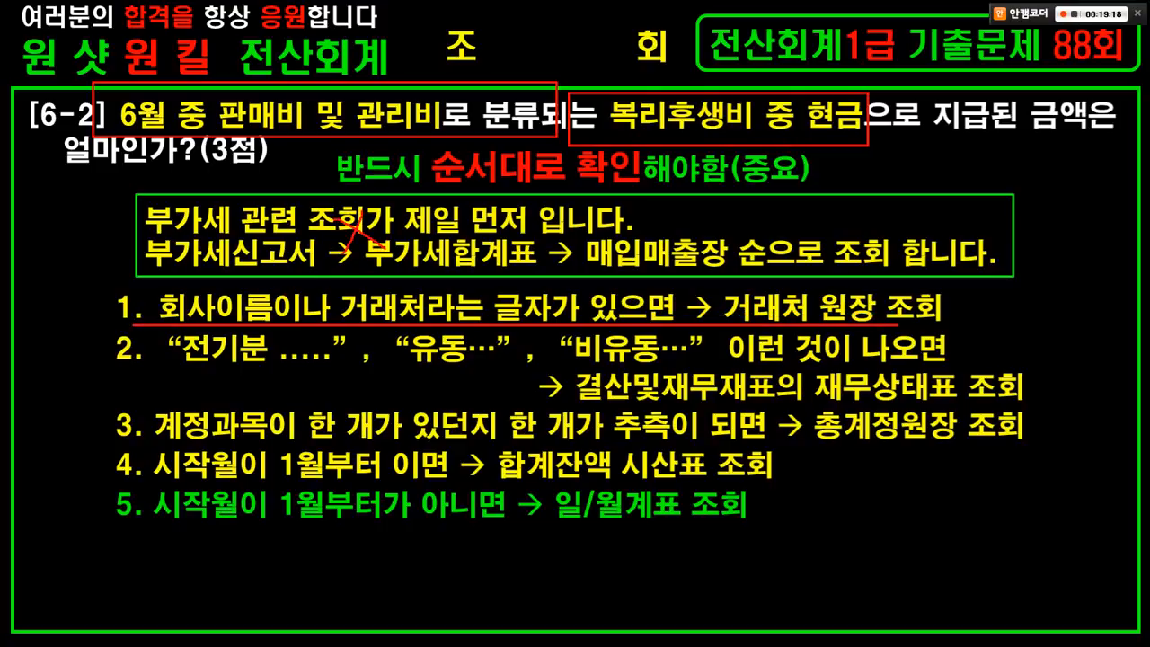
left_click_drag(163, 295, 113, 322)
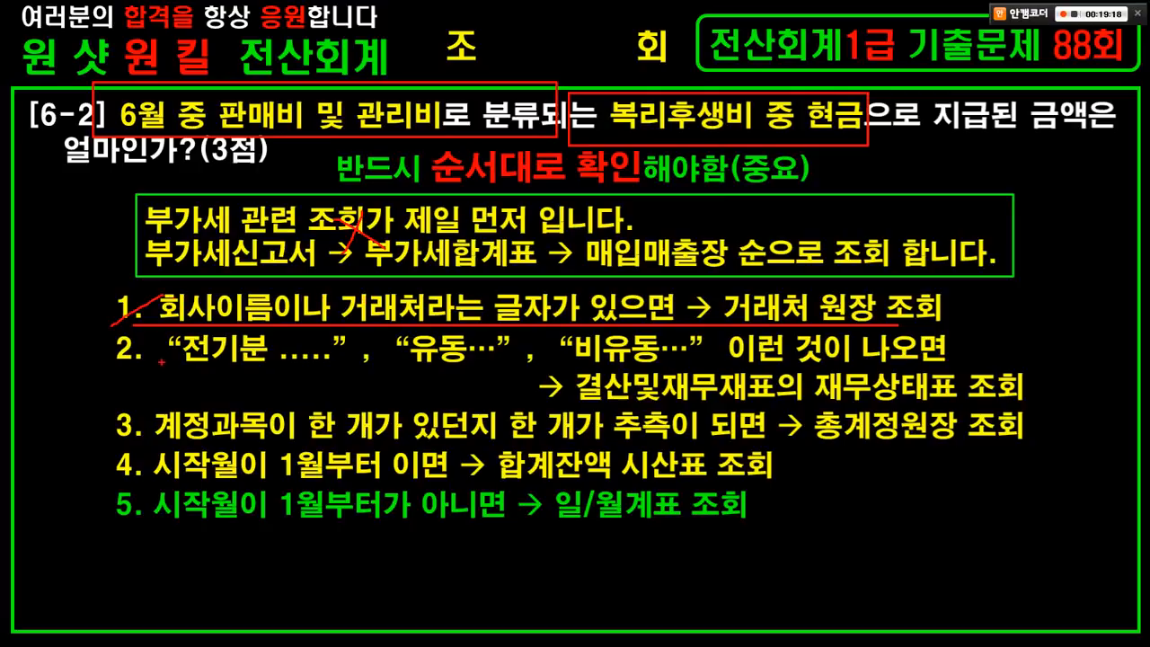
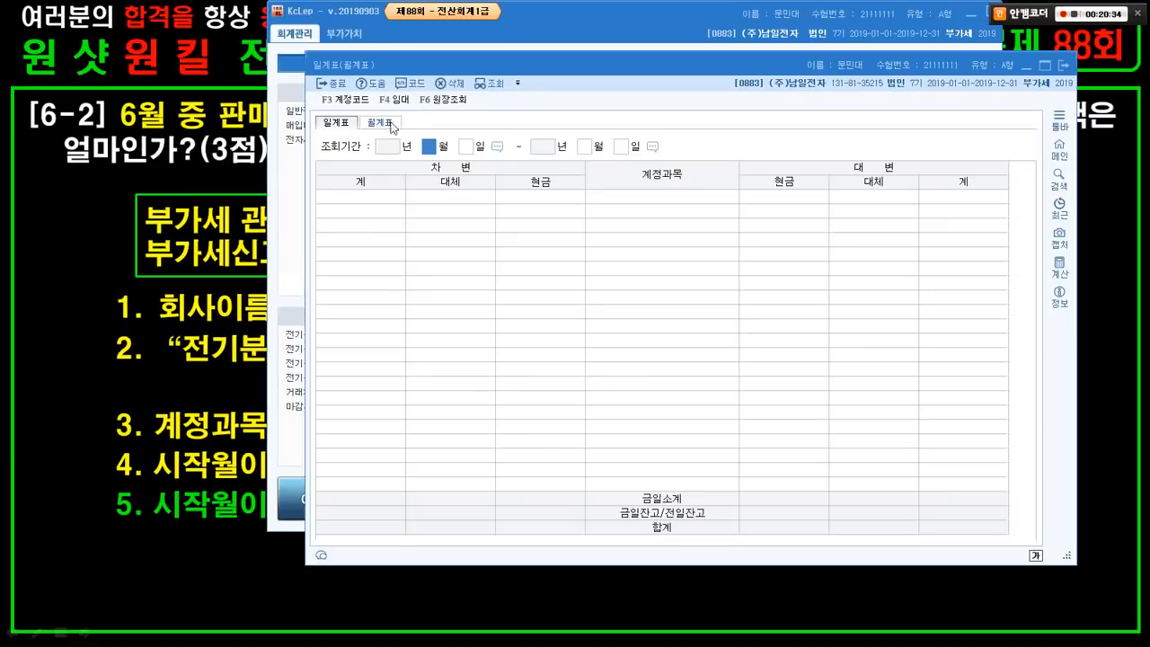
- Query 월계표 in KcLep for June 2019 only
type("6")
key("Return")
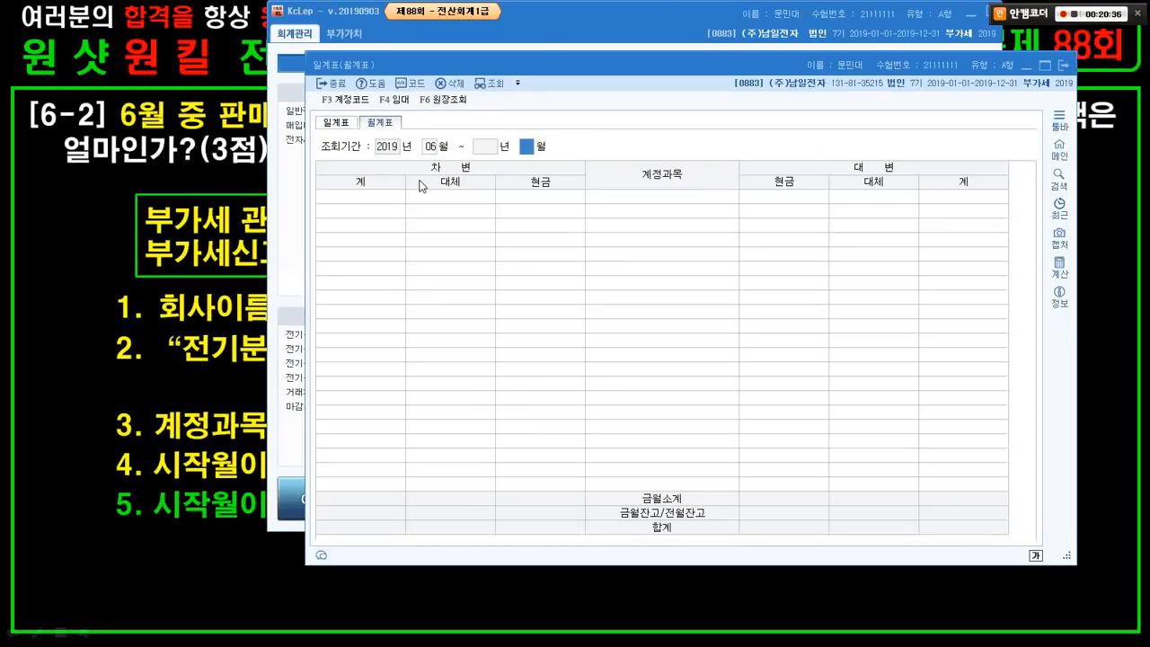
key("Return")
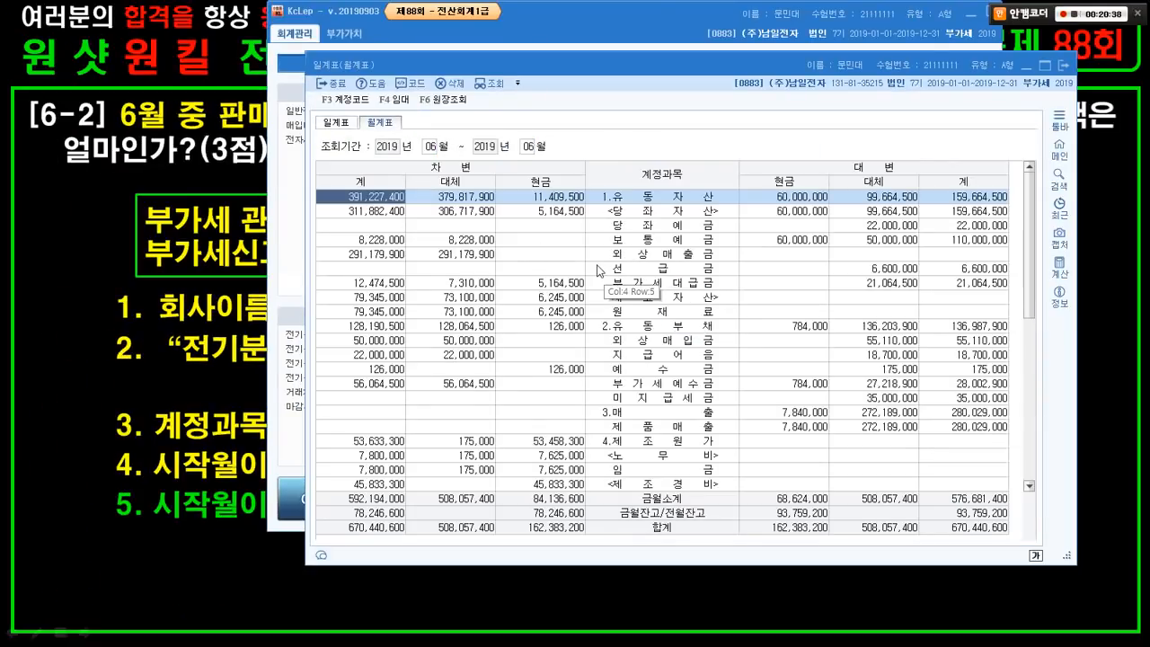
- Recheck question 6-2 in the slides and locate the 5.판매비및일반관리비 group in the June 월계표
left_click_drag(646, 57, 647, 15)
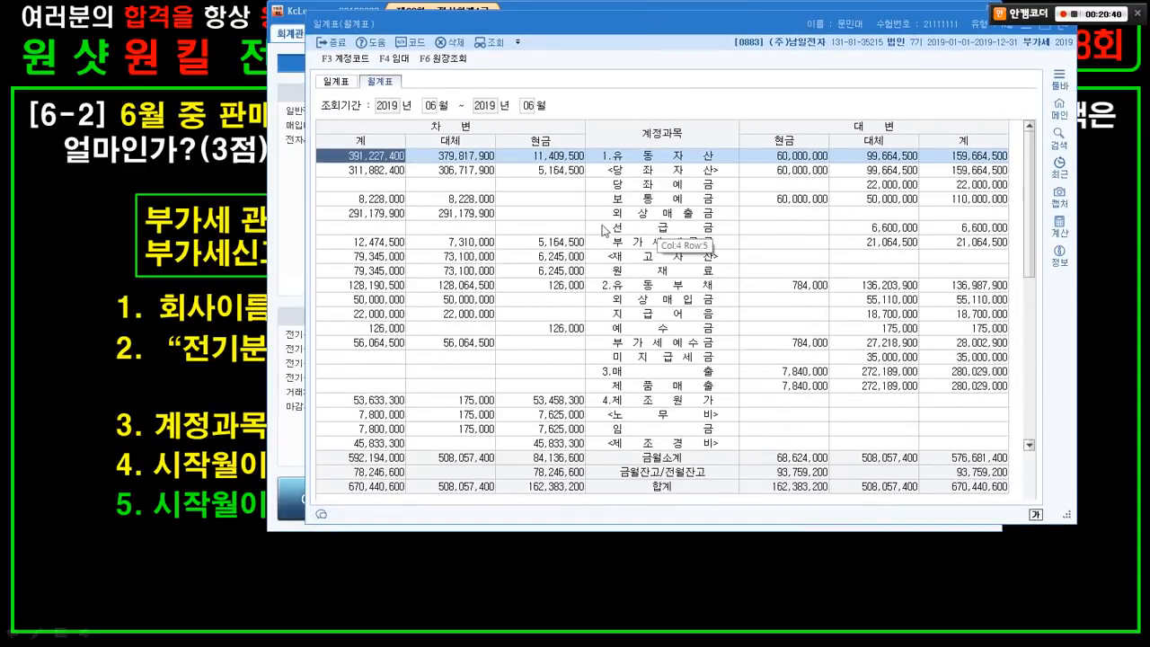
left_click(221, 137)
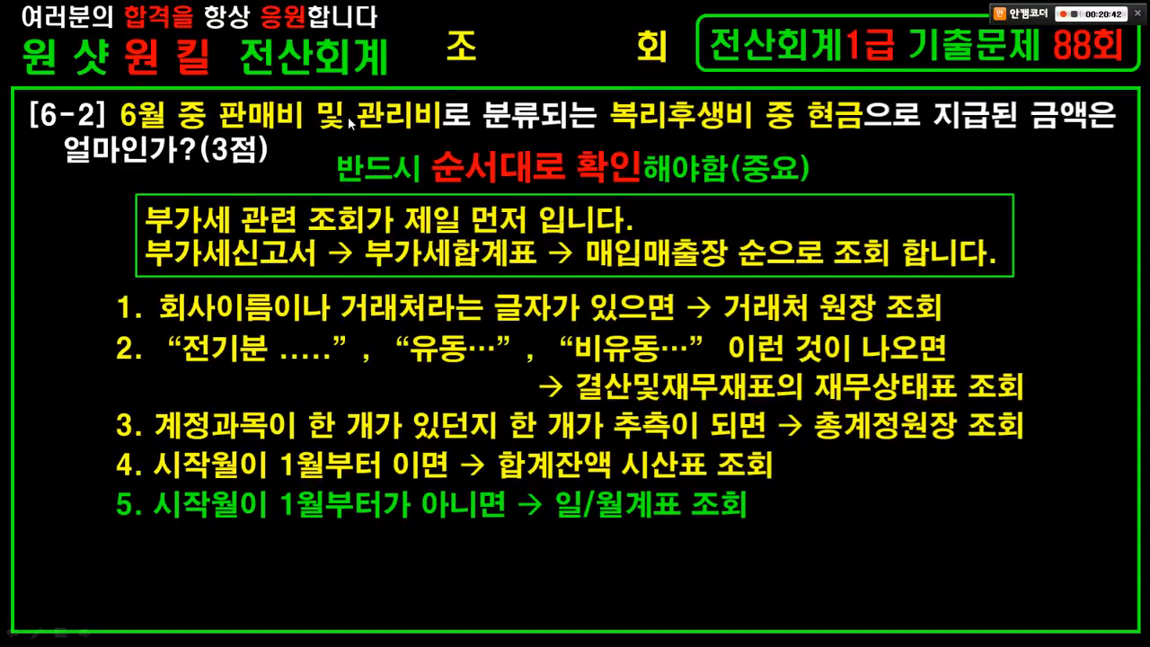
key("alt+Tab")
scroll(669, 310, "down", 9)
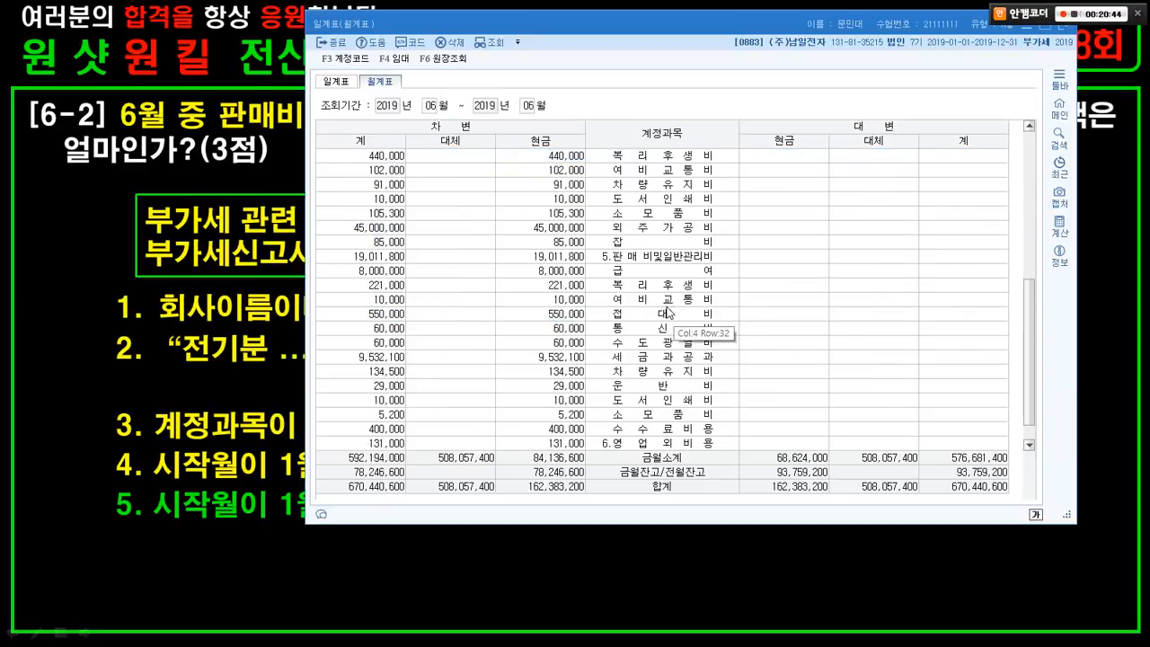
left_click(666, 256)
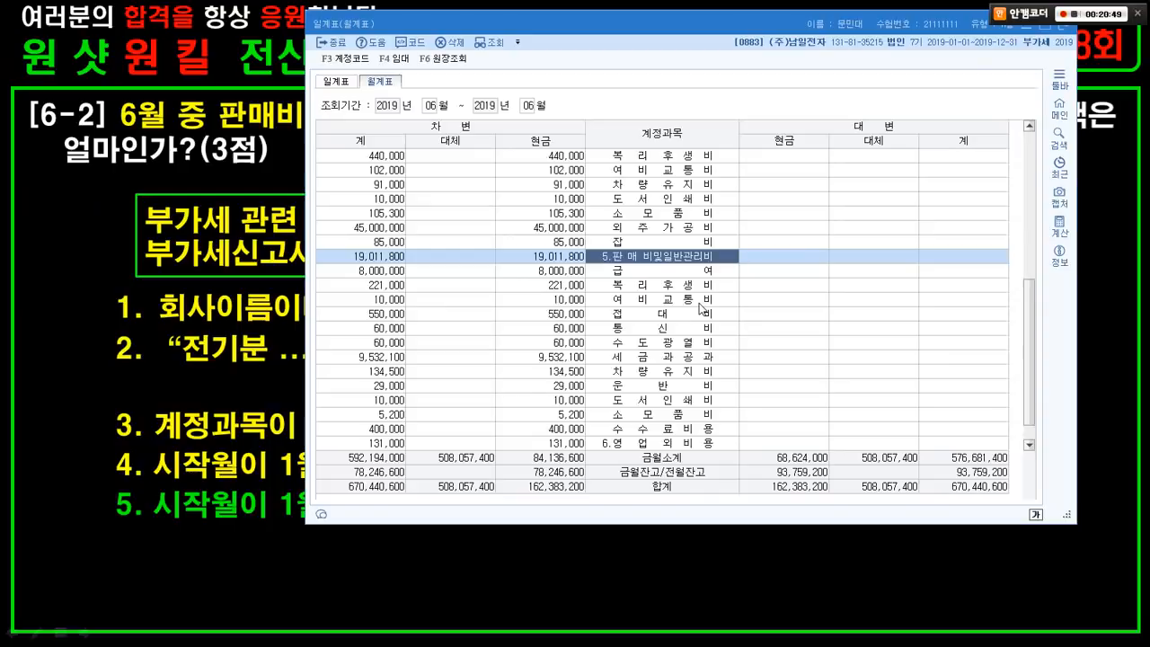
scroll(700, 308, "down", 1)
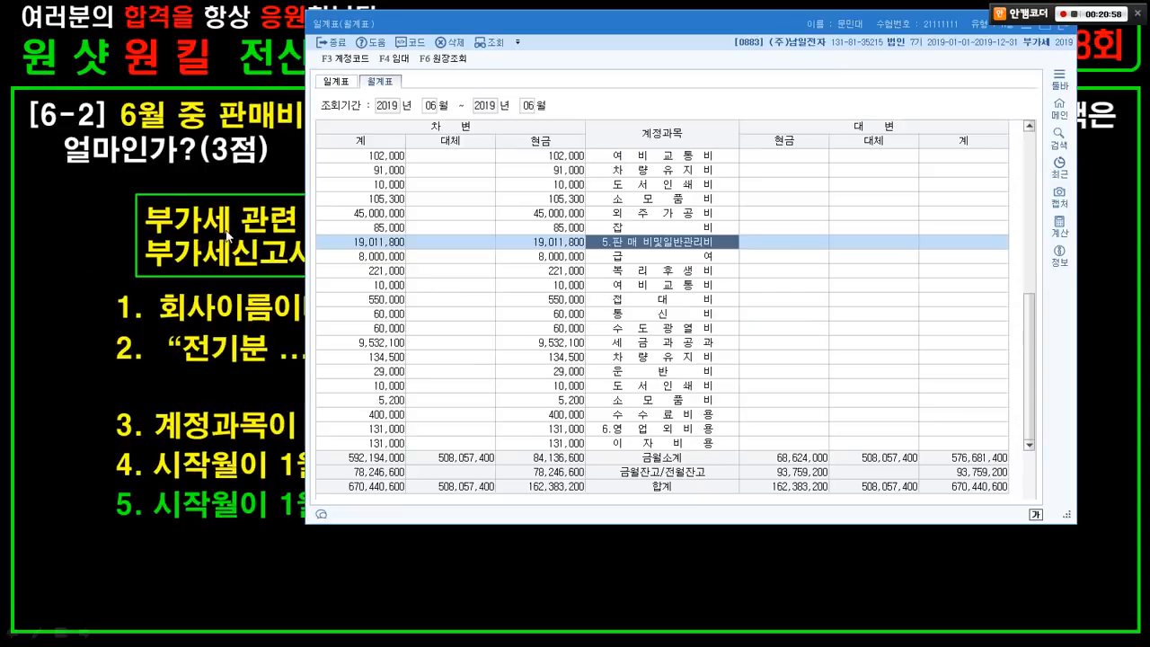
- Mark 복리후생비 under 5.판매비및일반관리비 in 월계표 and trace its row to the debit amounts
left_click(227, 236)
key("alt+Tab")
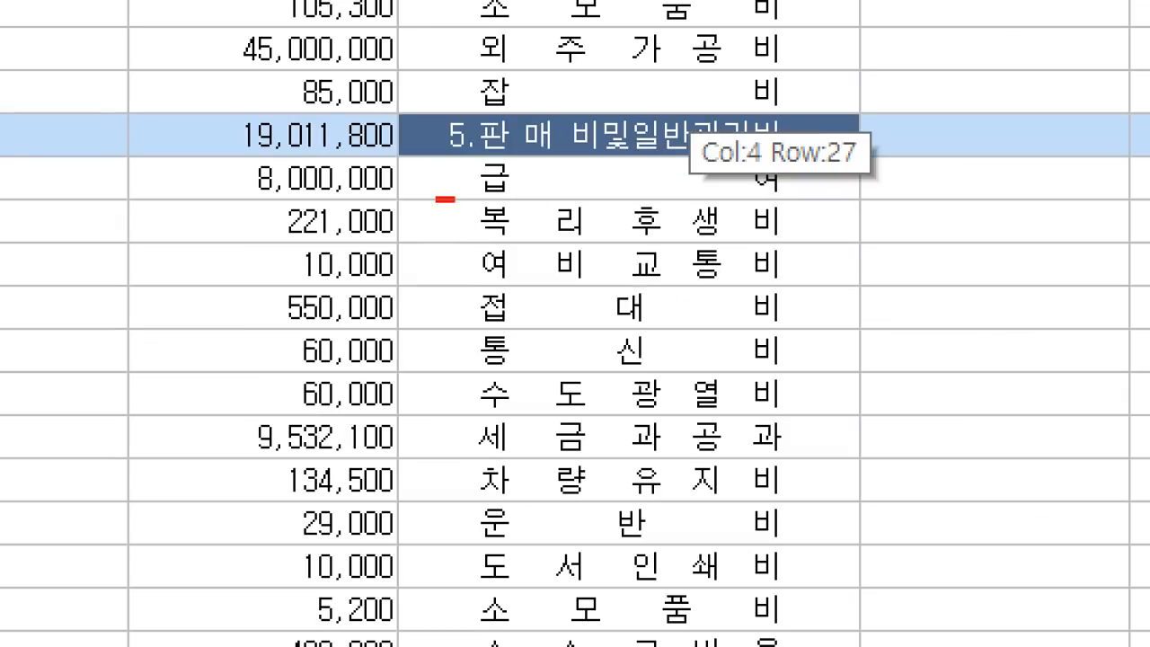
left_click_drag(453, 199, 780, 252)
left_click_drag(2, 215, 421, 216)
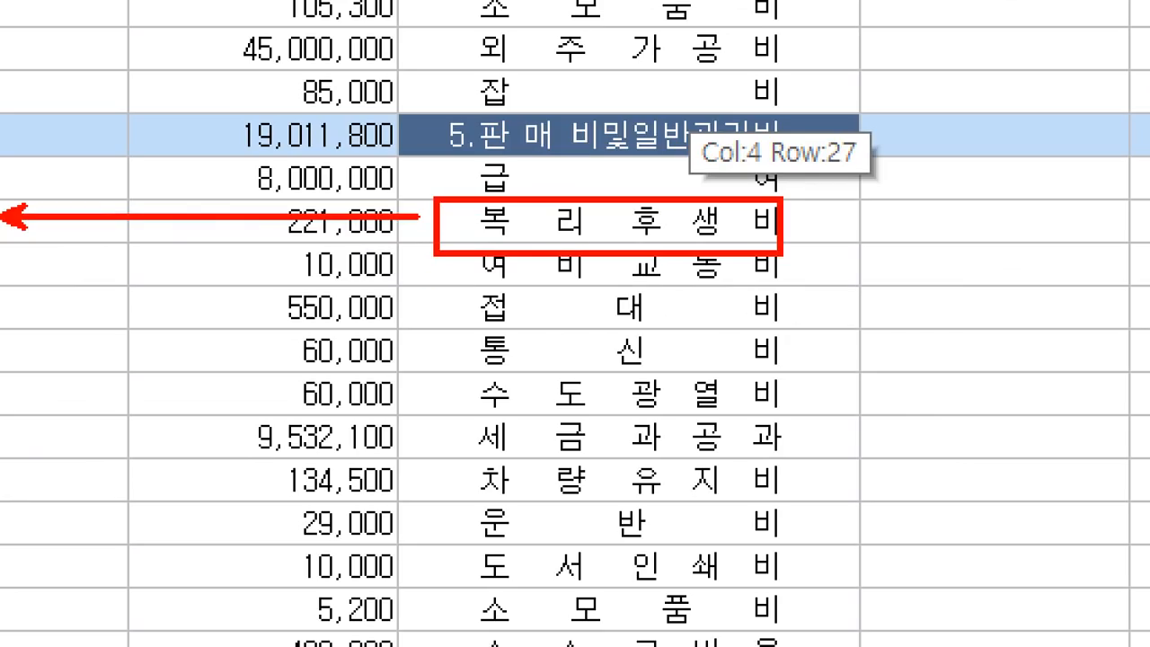
key("Escape")
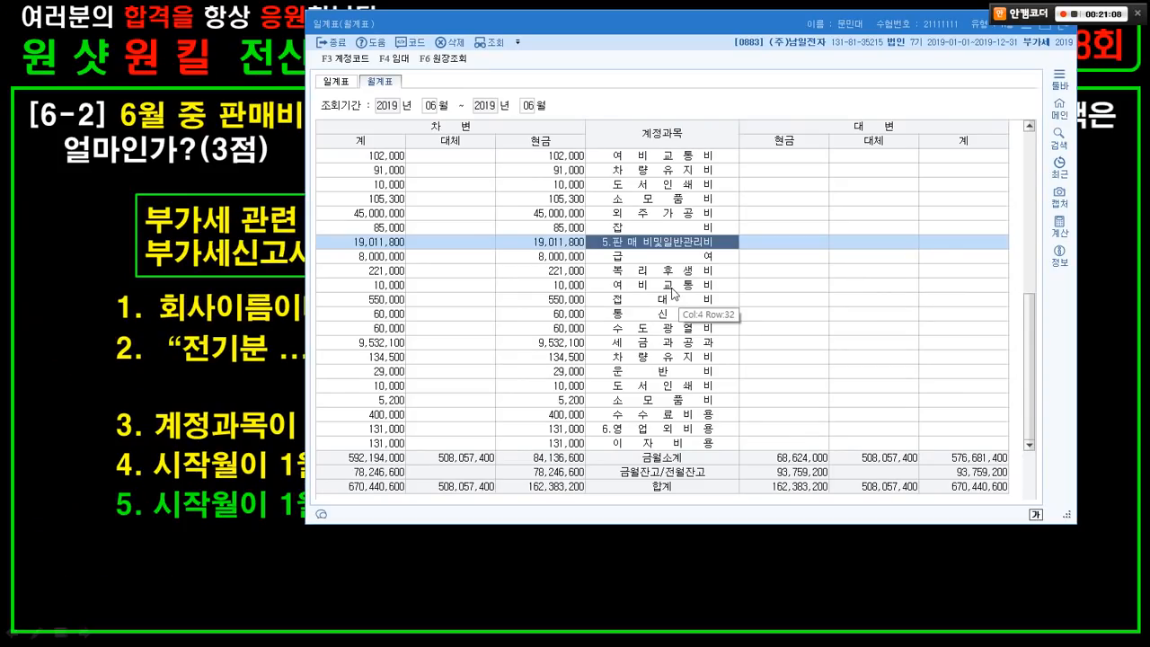
key("ctrl+1")
left_click(670, 290)
key("Escape")
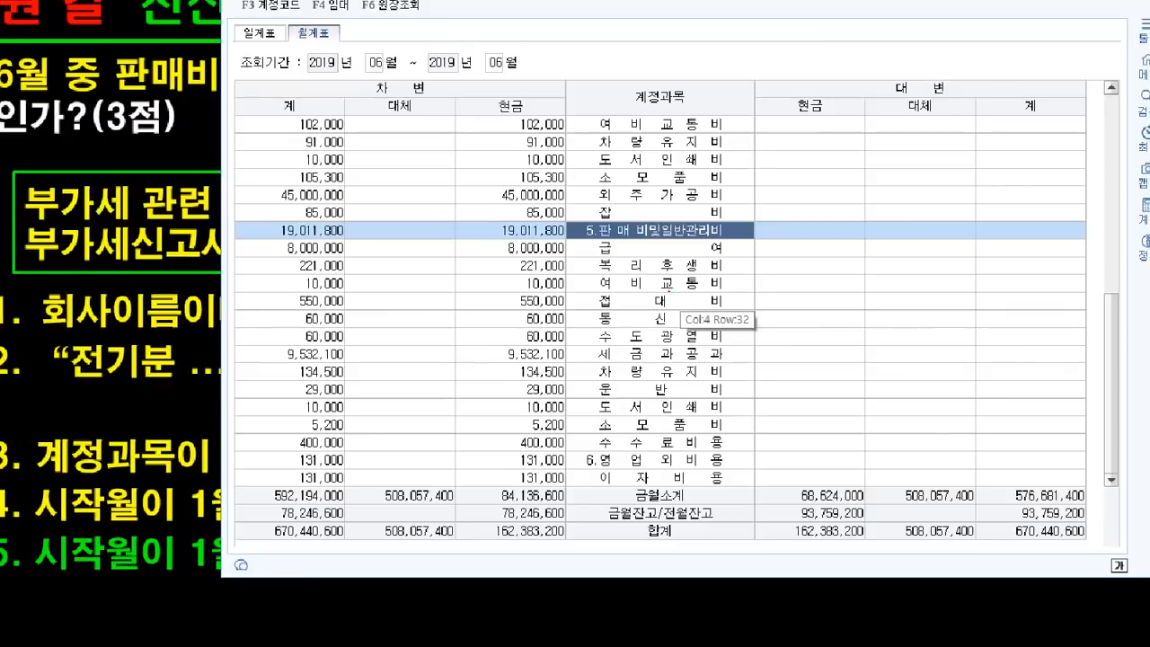
- Select the 복리후생비 row under 판매비및일반관리비 and compare its debit 계 and 현금 amounts
left_click(670, 267)
key("ctrl+1")
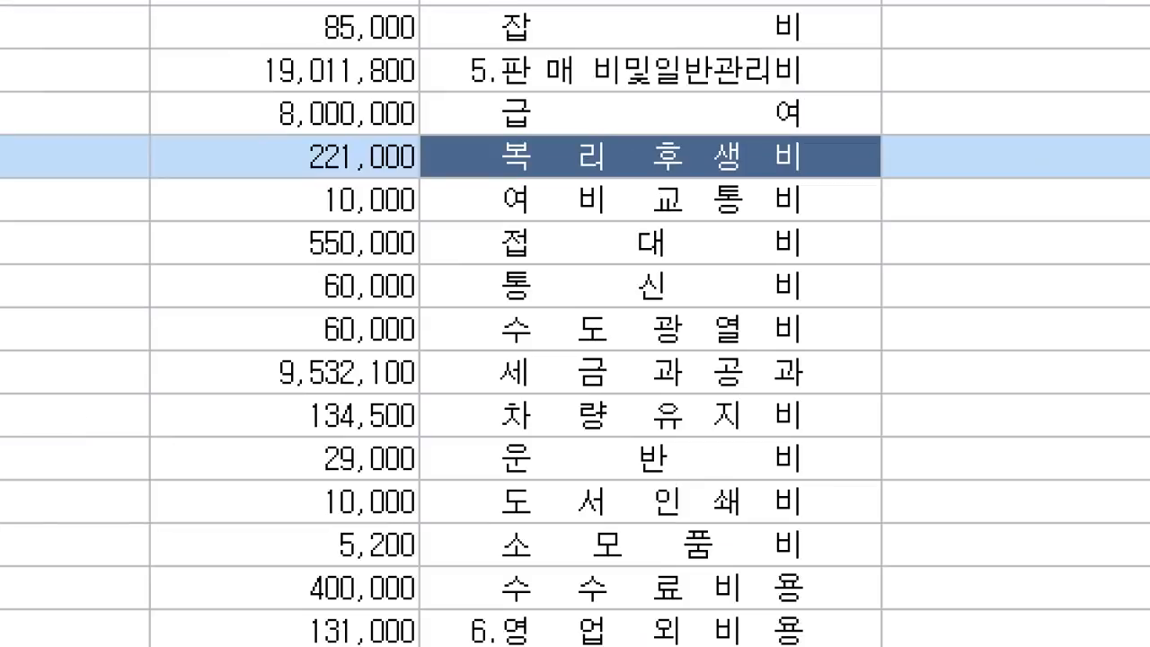
left_click_drag(298, 30, 291, 56)
left_click_drag(185, 73, 140, 74)
key("Escape")
key("ctrl+1")
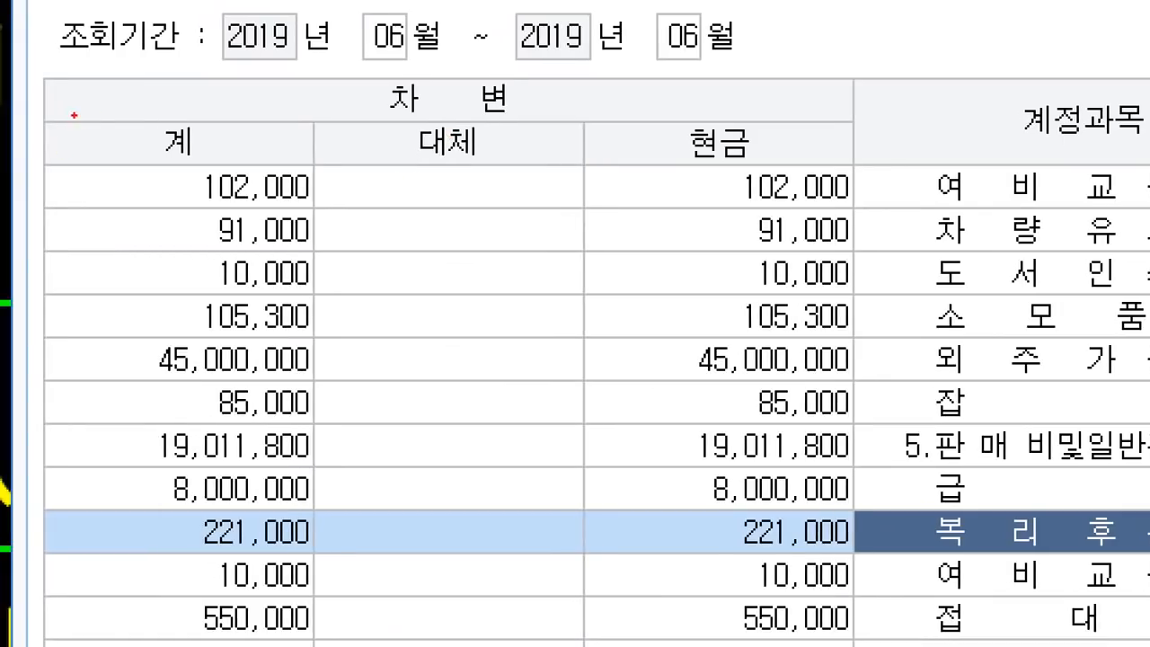
left_click_drag(83, 114, 283, 193)
mouse_move(669, 106)
left_mouse_down()
mouse_move(780, 185)
mouse_move(779, 205)
left_mouse_up()
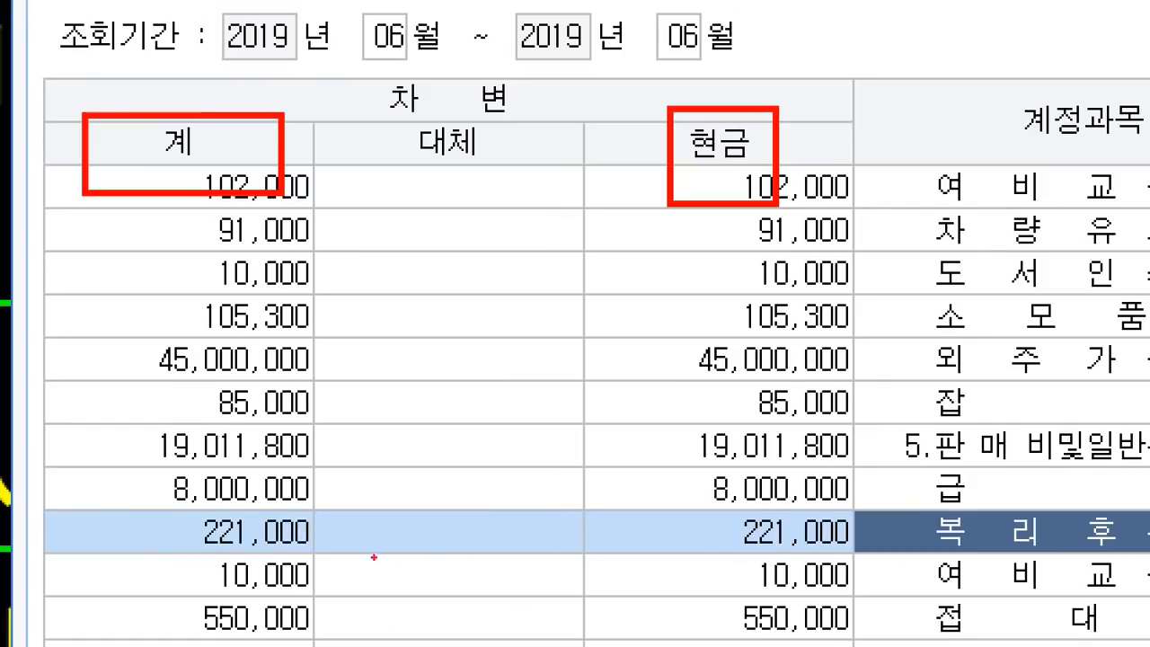
mouse_move(251, 550)
left_mouse_down()
mouse_move(847, 571)
mouse_move(966, 550)
left_mouse_up()
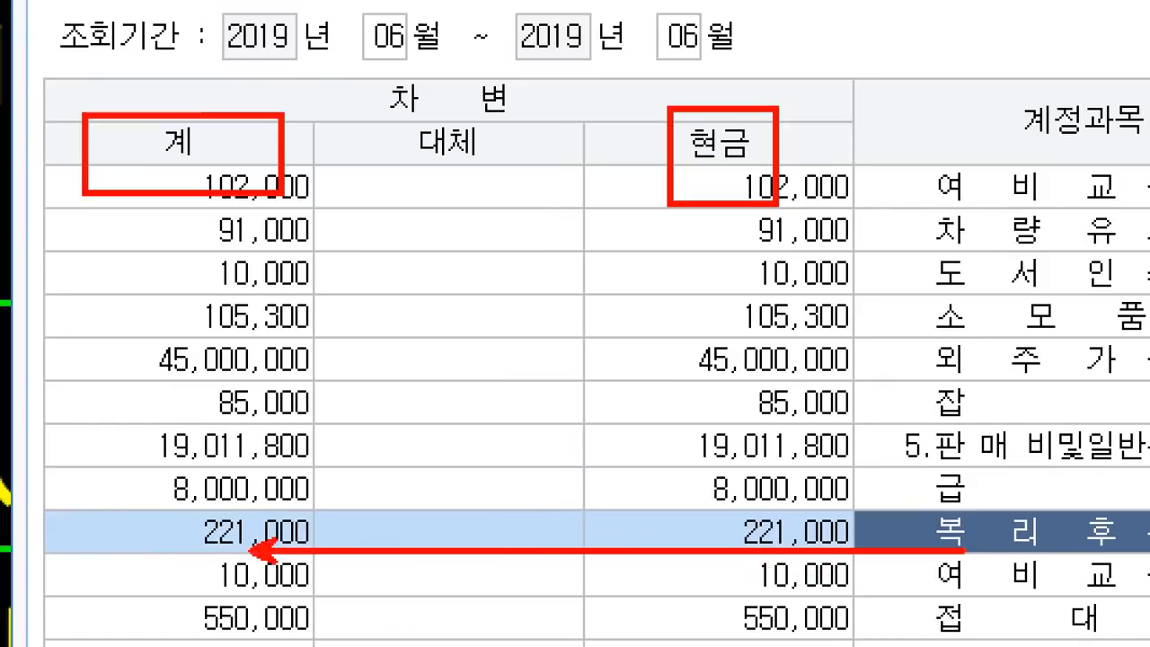
mouse_move(721, 542)
left_mouse_down()
mouse_move(700, 224)
mouse_move(722, 205)
left_mouse_up()
mouse_move(833, 581)
left_mouse_down()
mouse_move(736, 559)
mouse_move(841, 478)
mouse_move(826, 598)
left_mouse_up()
key("Escape")
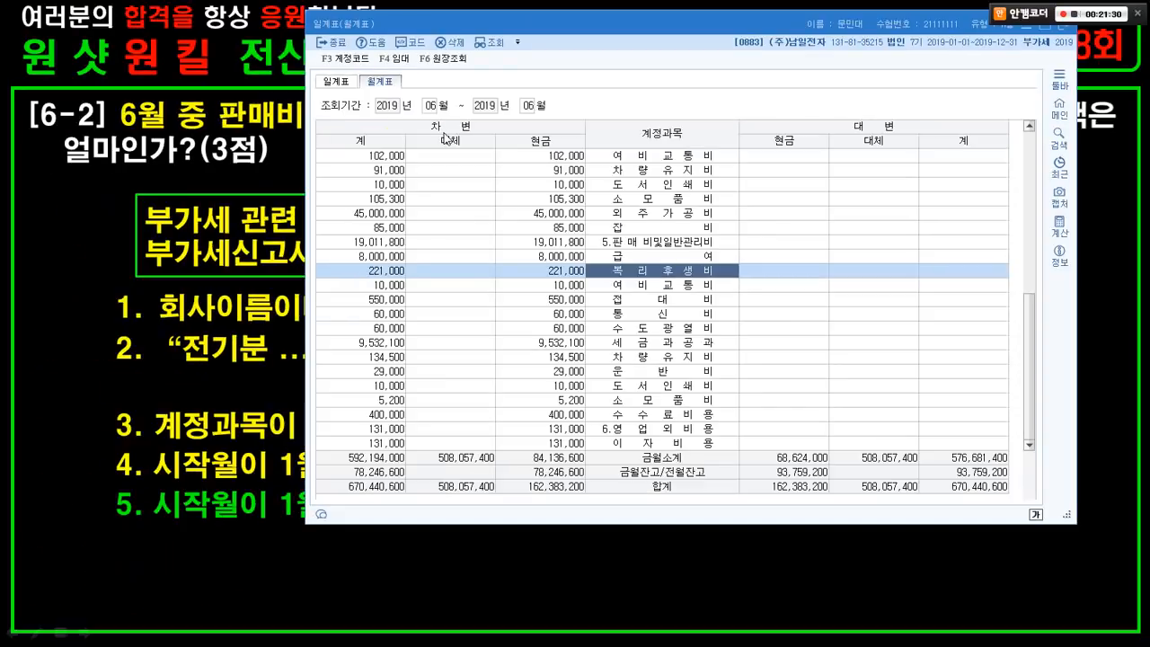
- Switch to the slides, reveal the answer to question 6-2 and advance to question 6-3
left_click(243, 297)
left_click(243, 302)
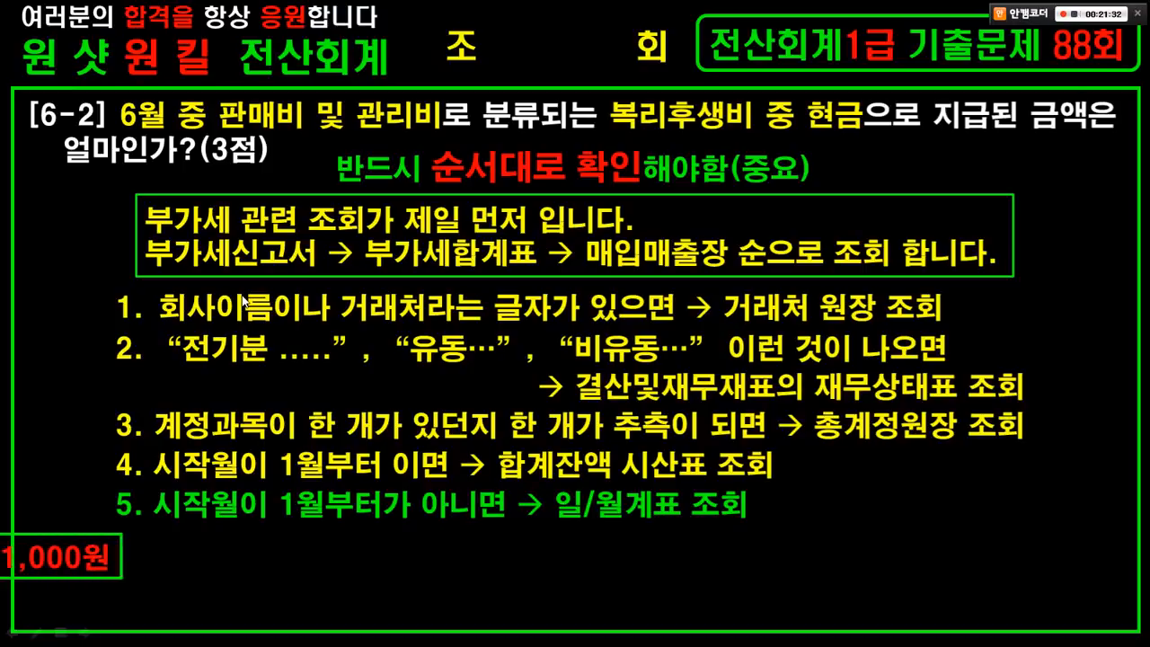
left_click(347, 345)
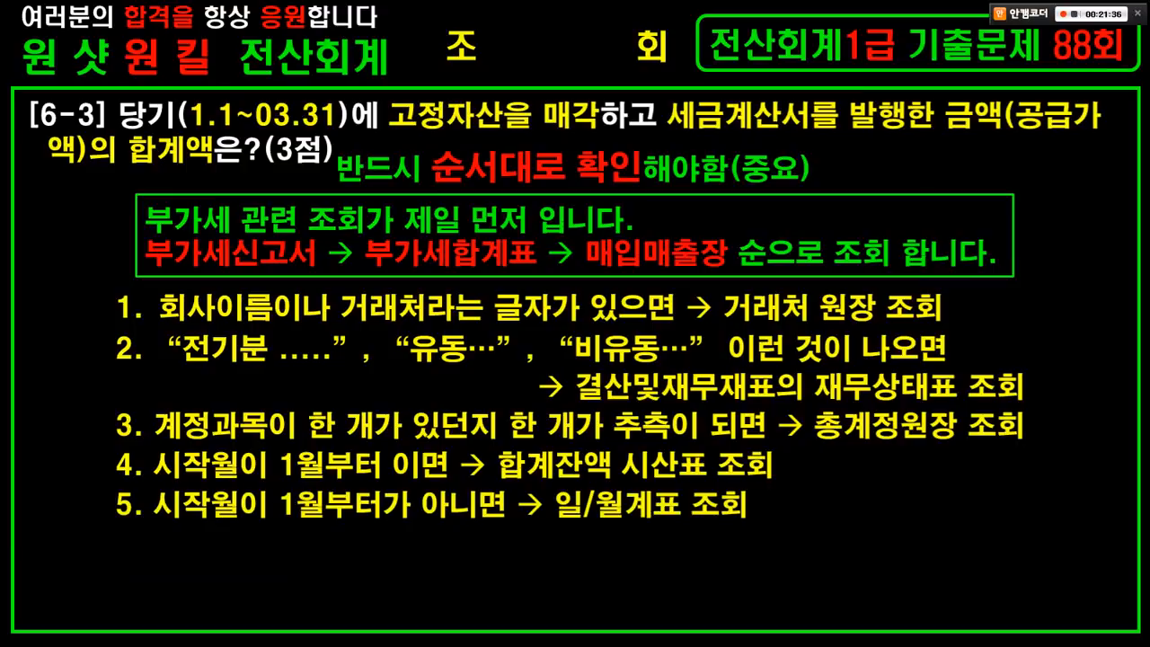
- Read question 6-3's period, fixed-asset sale and 세금계산서 conditions, rule out lookups 1 to 5 and mark 부가세신고서 as the first lookup
mouse_move(84, 144)
left_mouse_down()
mouse_move(109, 125)
mouse_move(196, 139)
mouse_move(354, 135)
left_mouse_up()
mouse_move(377, 93)
left_mouse_down()
mouse_move(618, 134)
mouse_move(1016, 136)
left_mouse_up()
key("b")
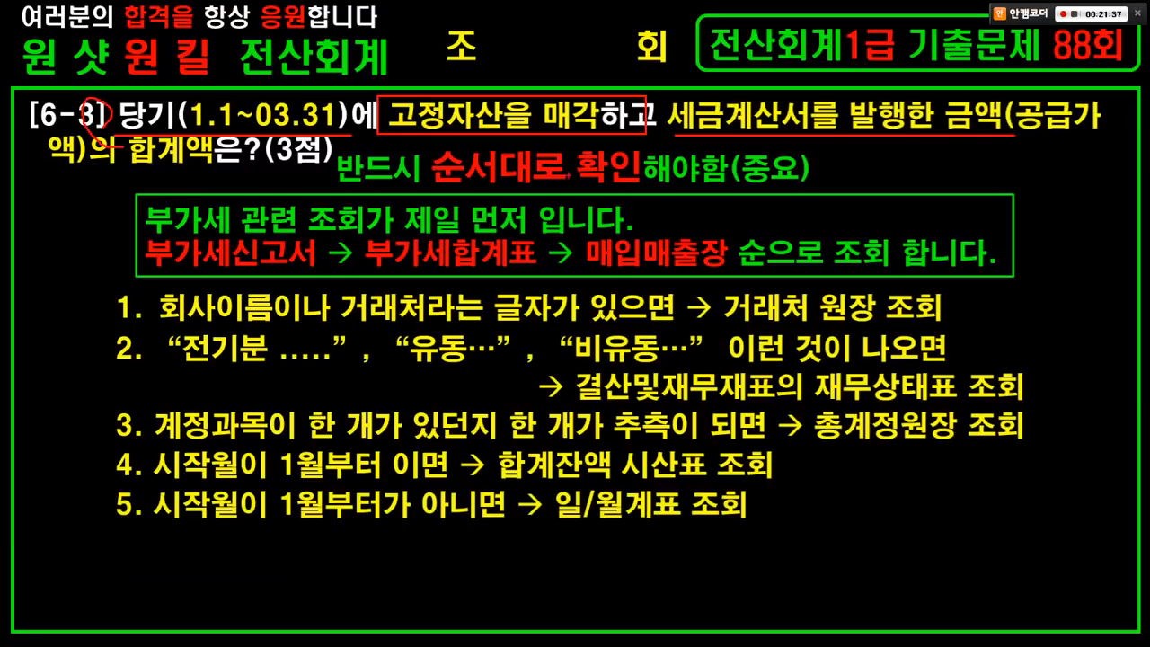
left_click_drag(54, 170, 212, 171)
left_click_drag(715, 83, 746, 153)
left_click_drag(120, 306, 705, 521)
left_click_drag(189, 523, 872, 378)
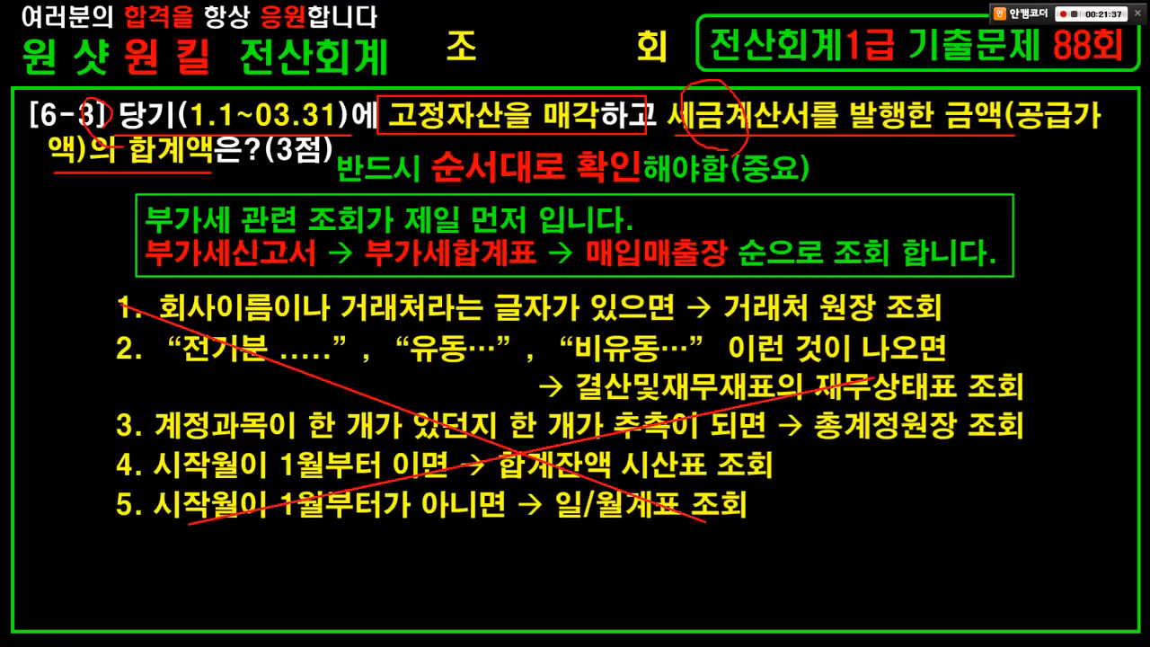
left_click_drag(123, 230, 321, 282)
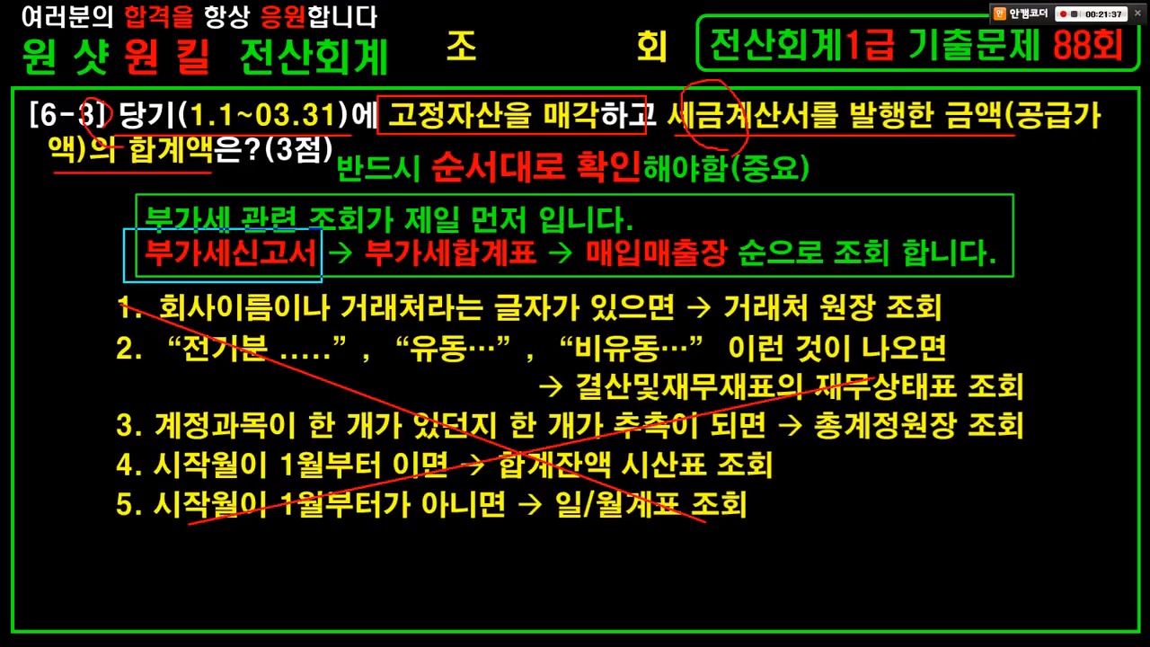
mouse_move(849, 139)
left_mouse_down()
mouse_move(854, 84)
mouse_move(901, 129)
left_mouse_up()
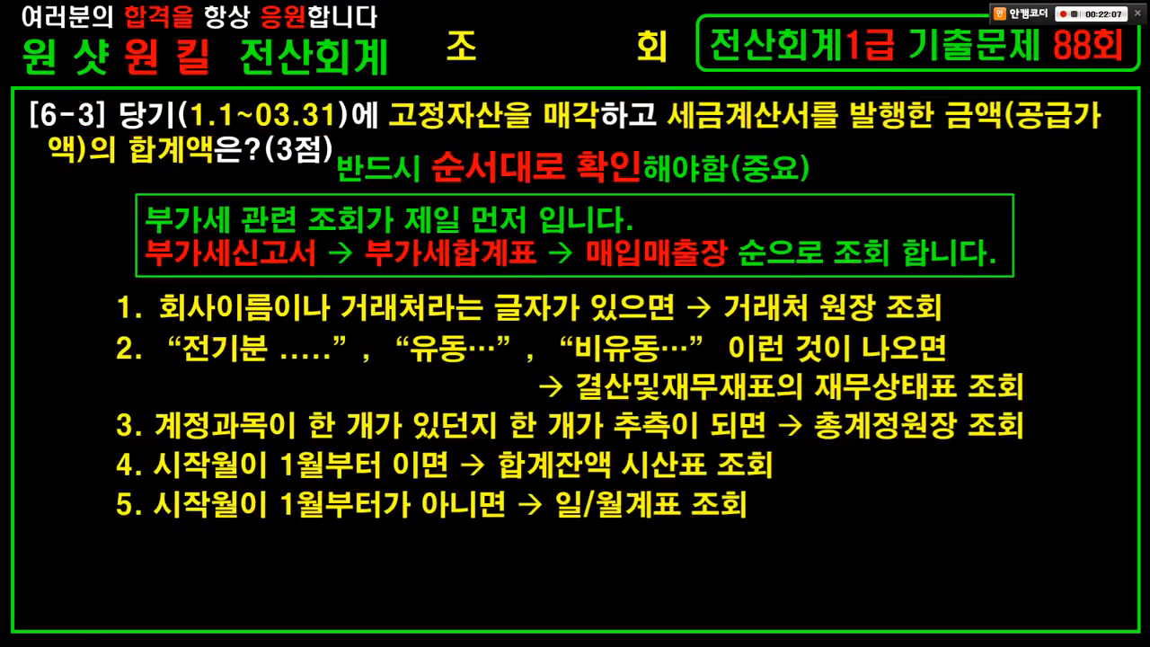
- Switch to KcLep, close 월계표 and query 부가가치세신고서 for January 1 to March 31, 2019
key("alt+Tab")
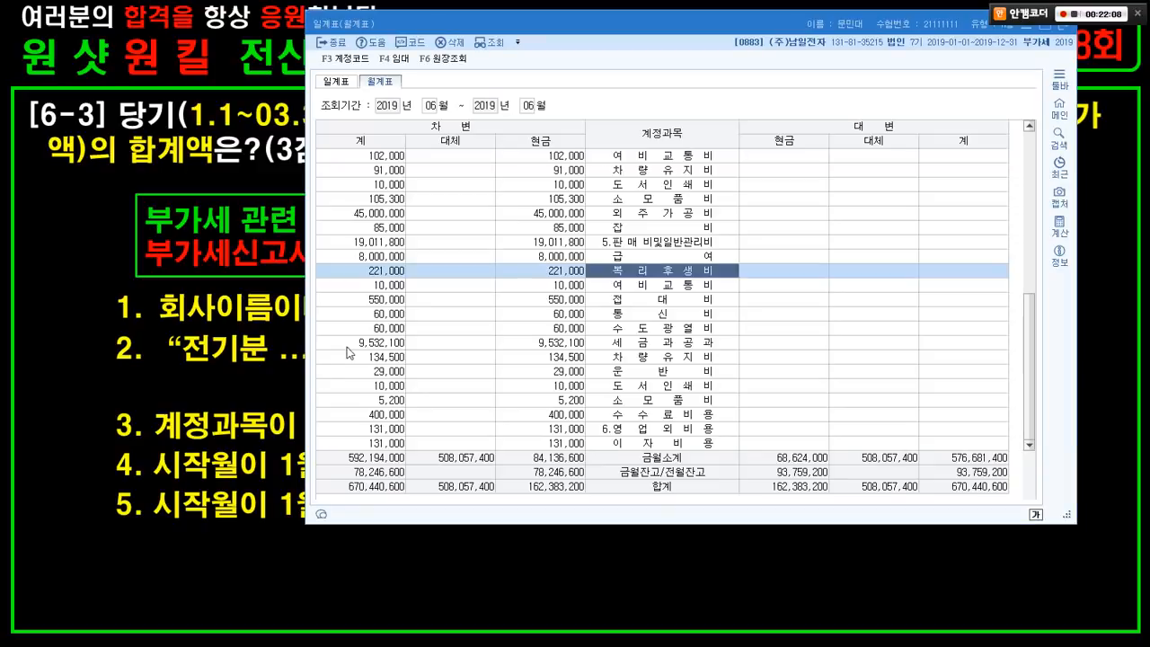
left_click_drag(758, 15, 650, 65)
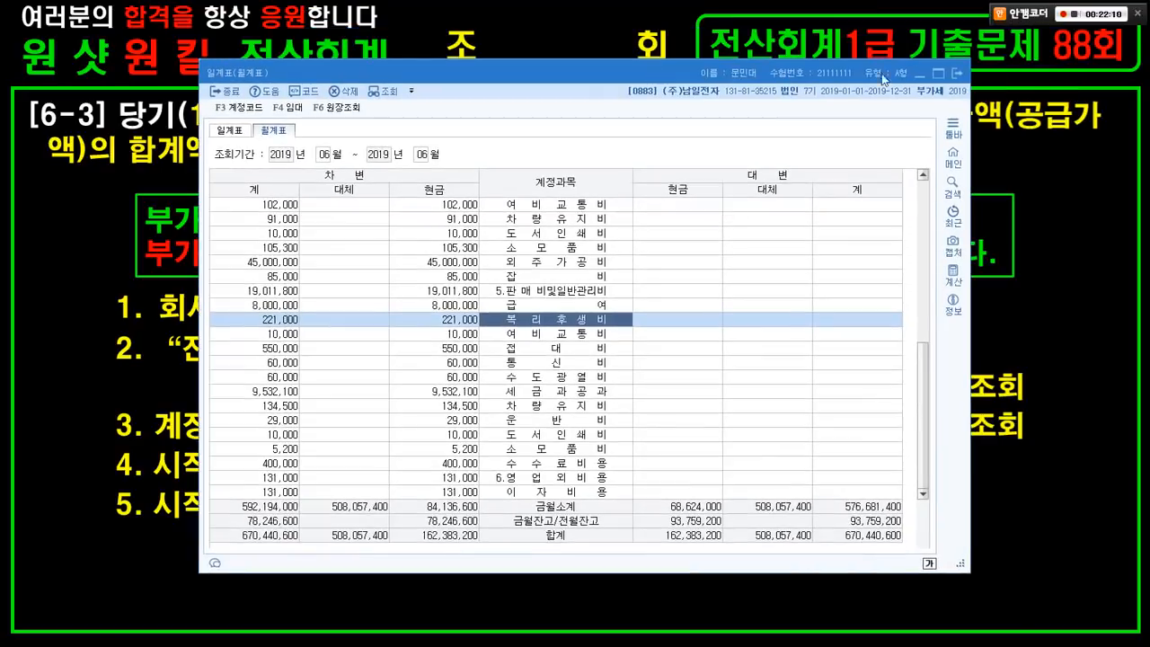
left_click(948, 66)
key("alt+Tab")
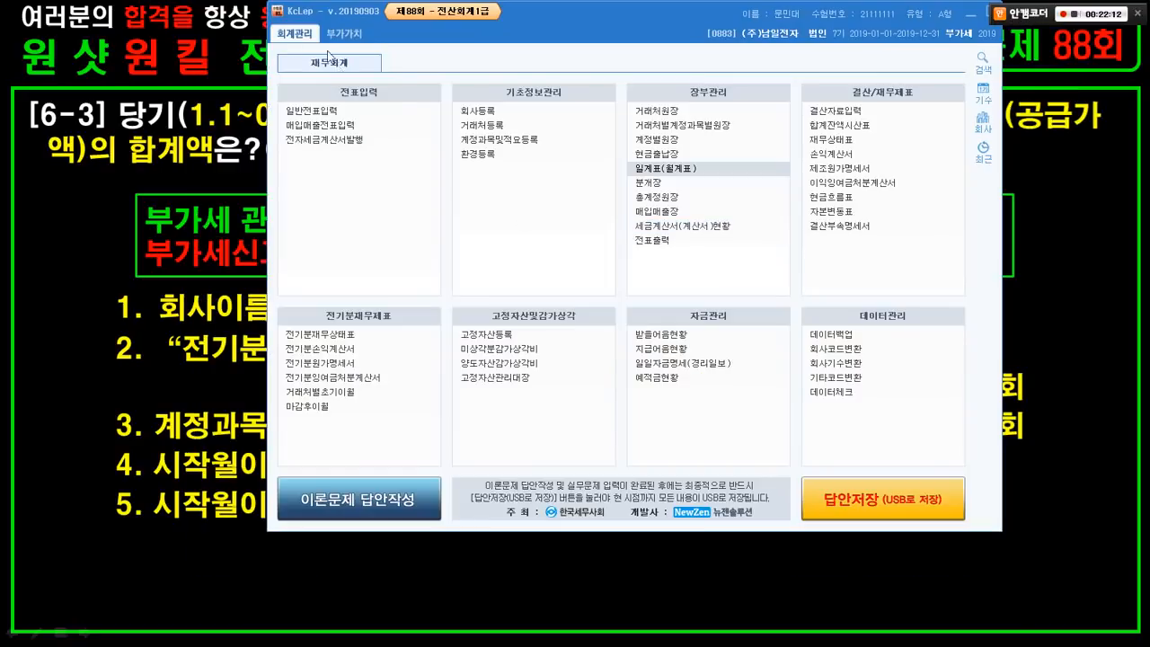
left_click(344, 33)
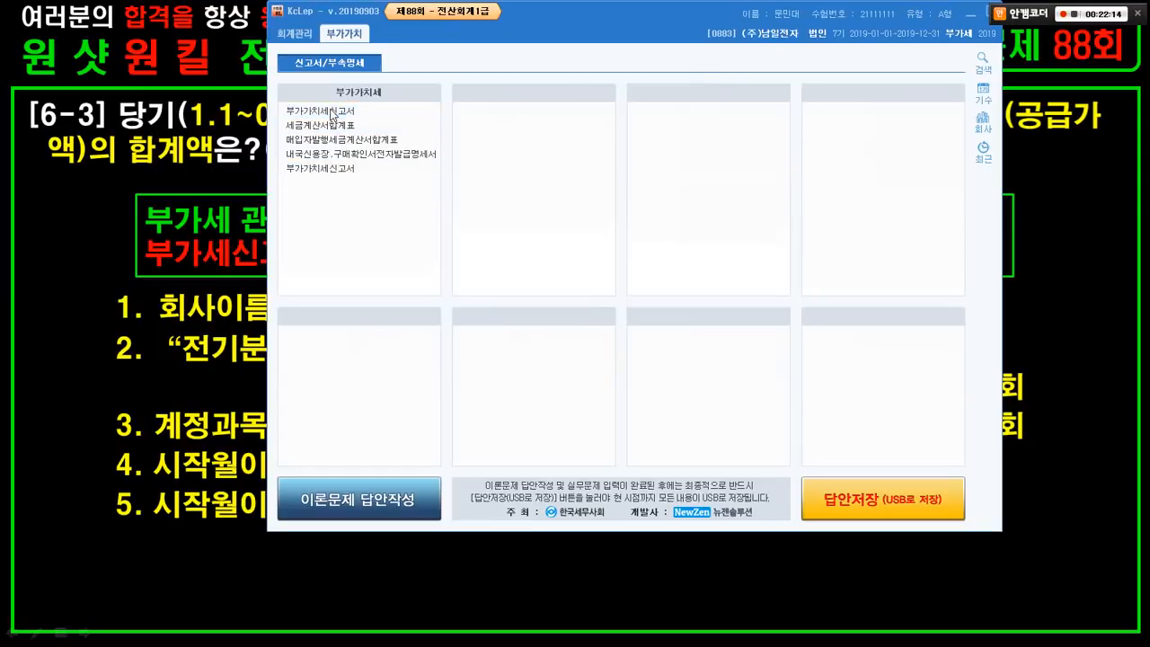
left_click(332, 115)
type("1")
key("Return")
type("3")
key("Return")
key("Return")
key("Return")
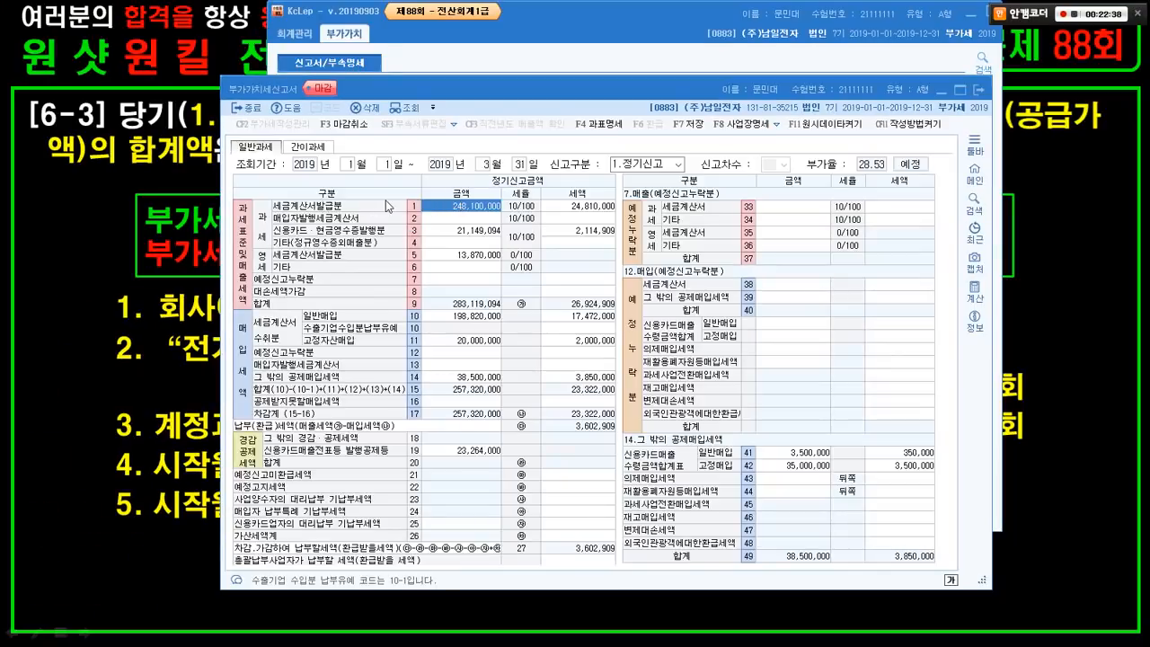
- Close 부가가치세신고서, recheck the lookup order in the slides and query 세금계산서합계표 for months 01 to 03 of 2019
key("Escape")
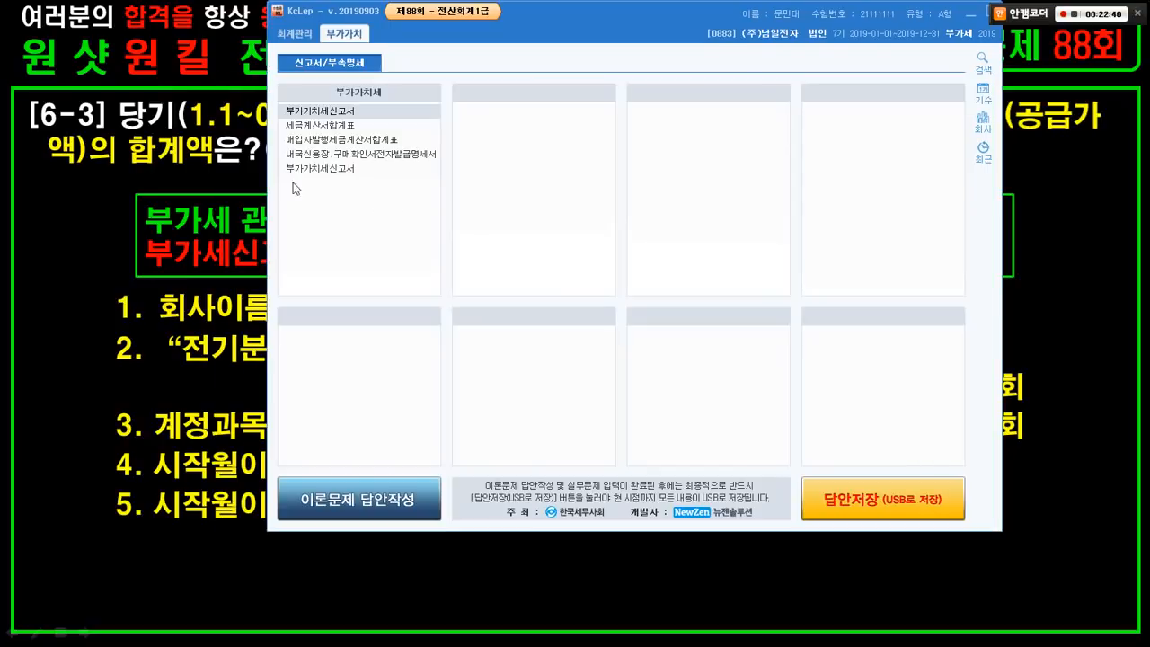
left_click(214, 148)
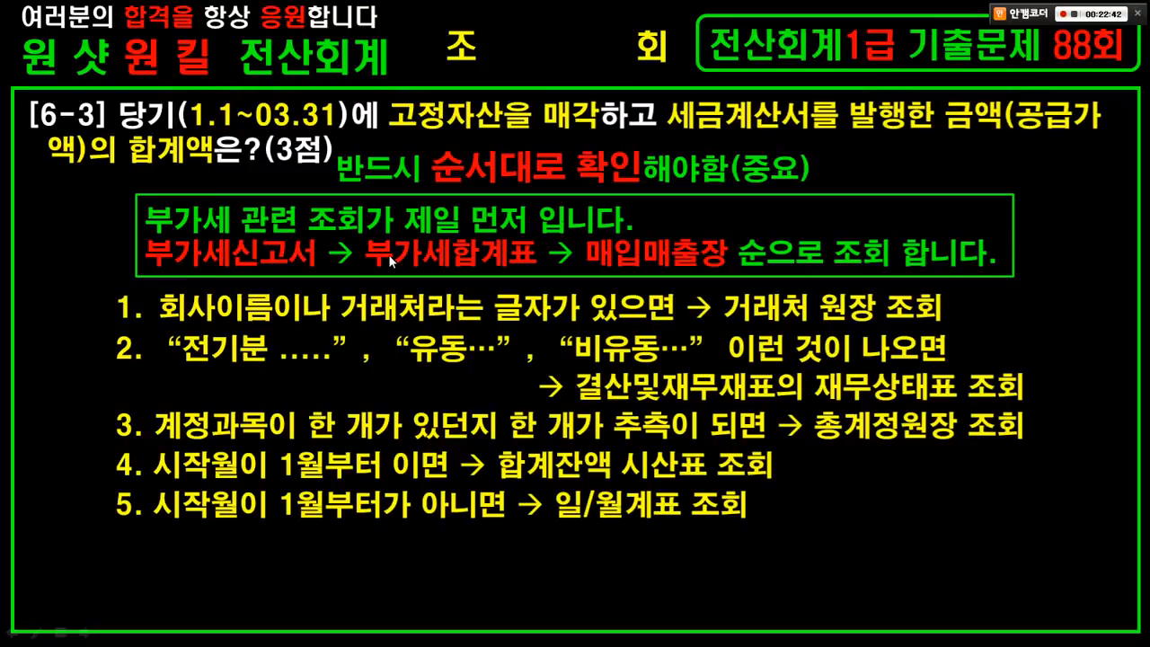
key("alt+Tab")
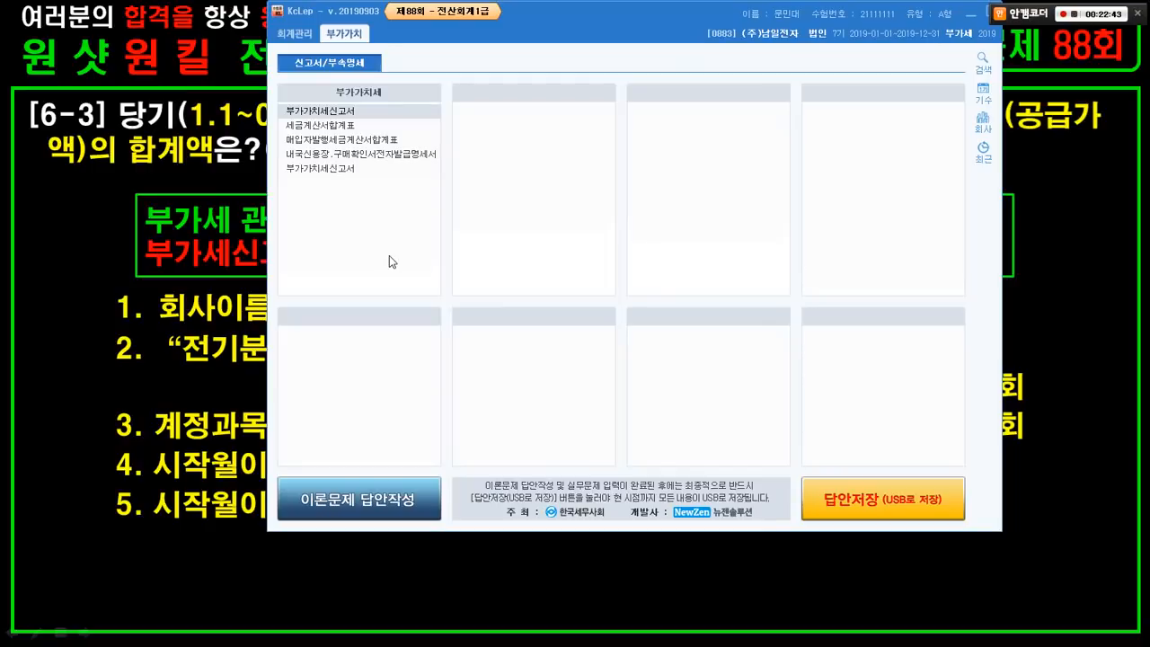
left_click(322, 126)
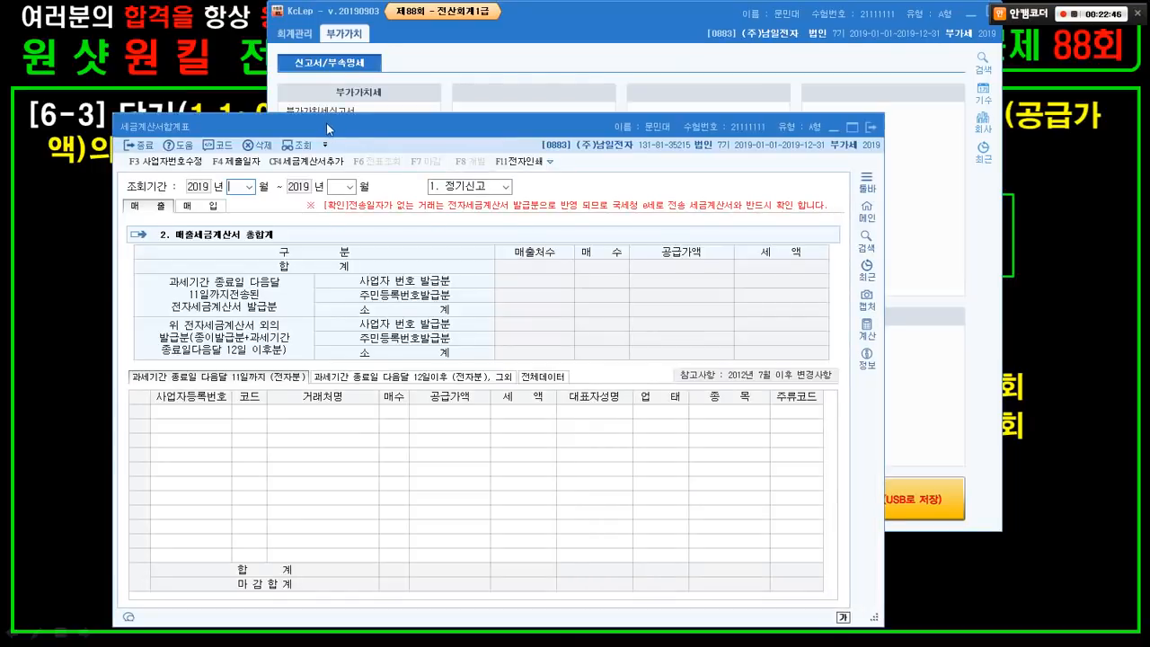
type("0103")
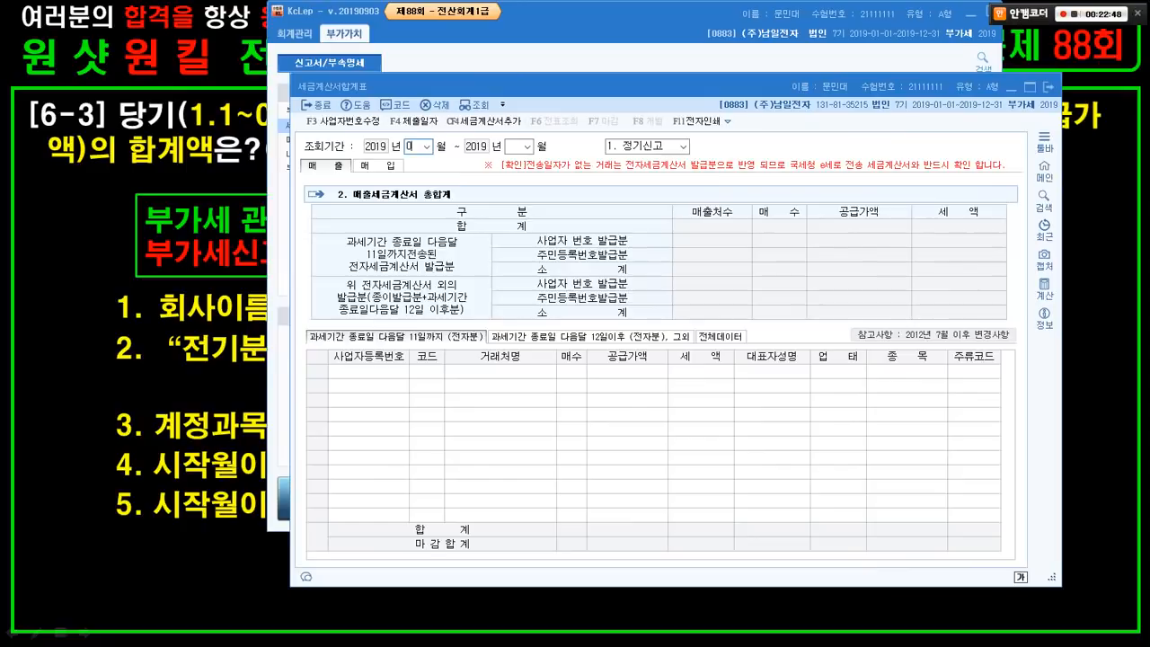
key("Return")
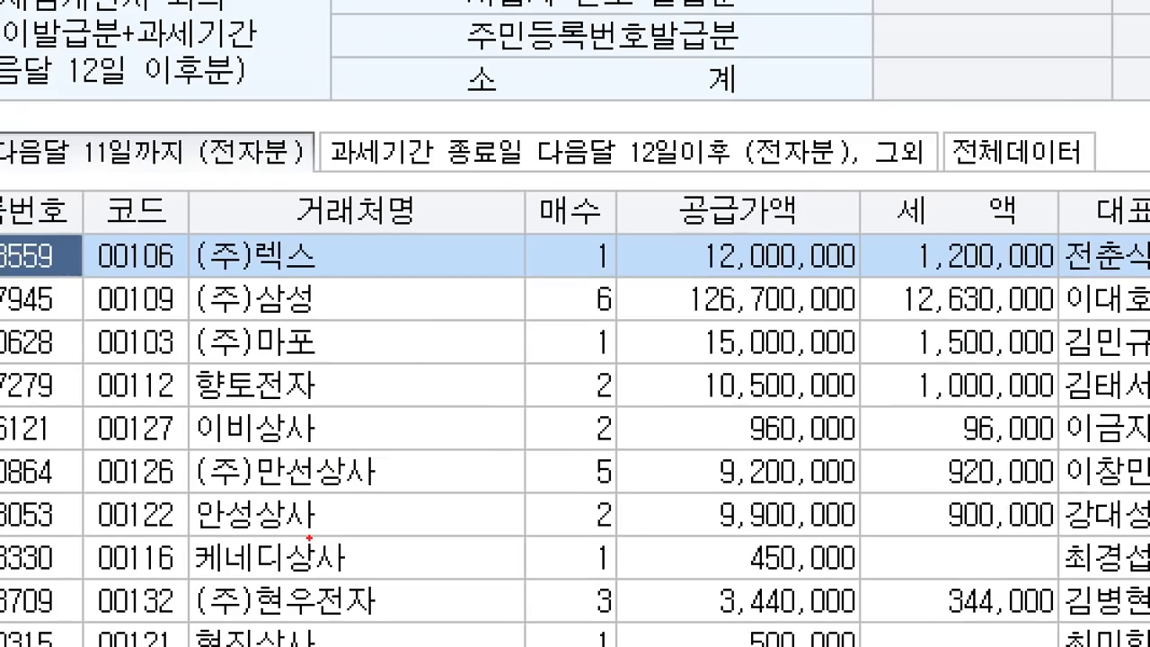
- Examine the customer list and the 매출 and 매입 sections of 세금계산서합계표 for fixed-asset sales
left_click_drag(309, 537, 310, 376)
key("Escape")
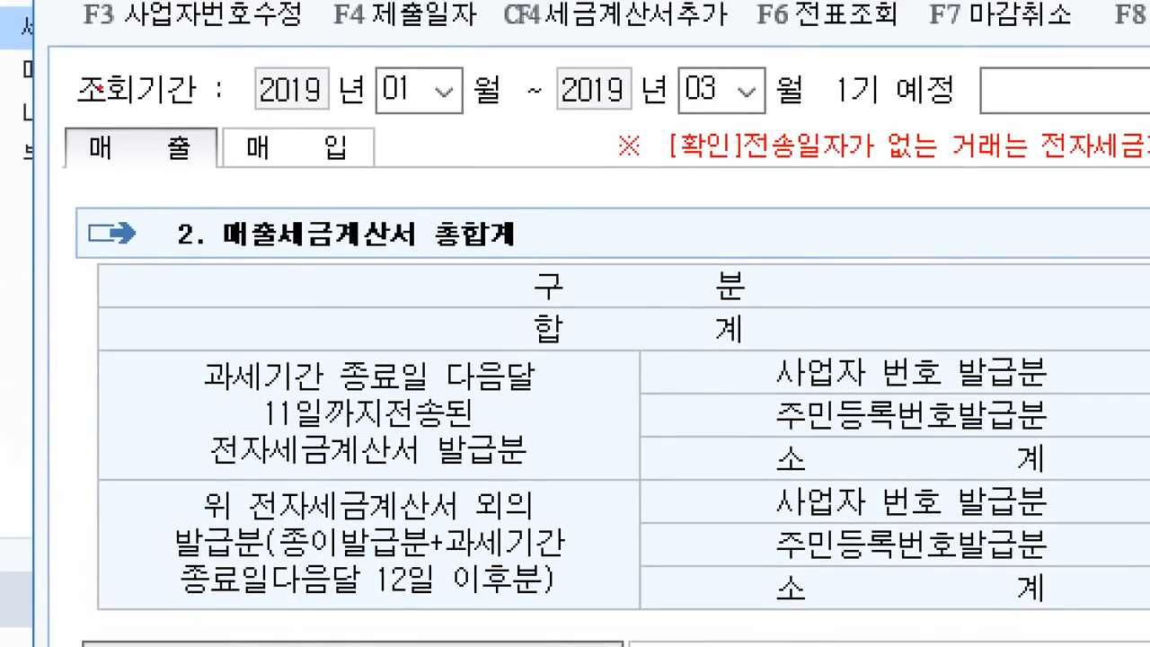
left_click_drag(59, 102, 216, 212)
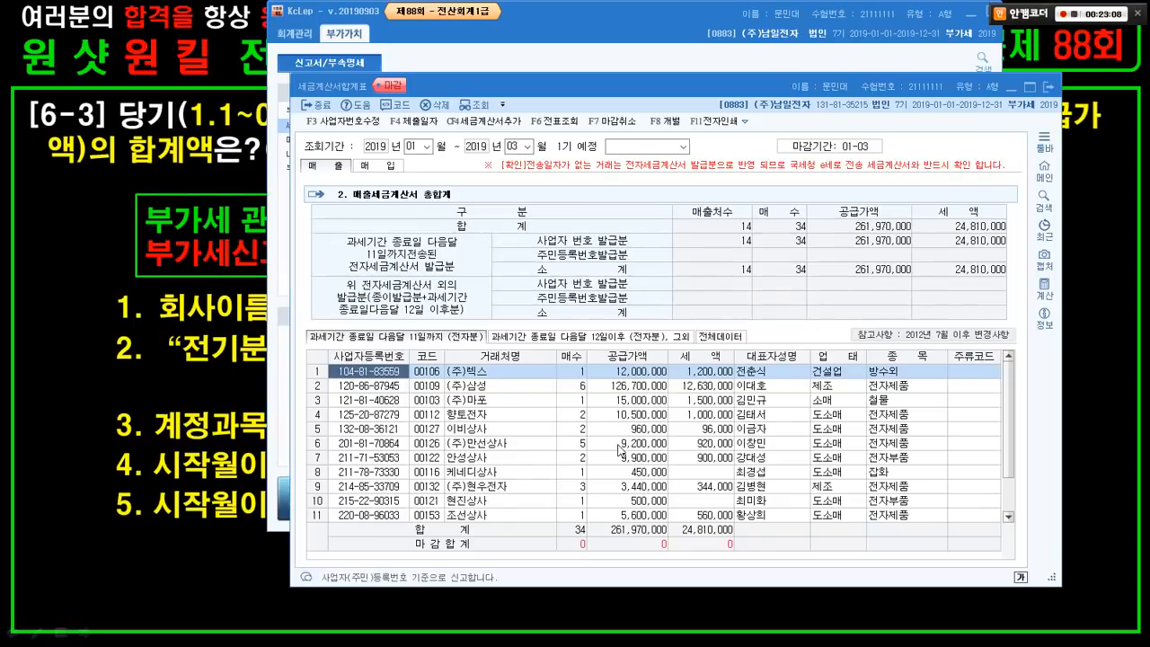
- Close 세금계산서합계표 and open 매입매출장 for January 1 to March 31, 2019
key("Escape")
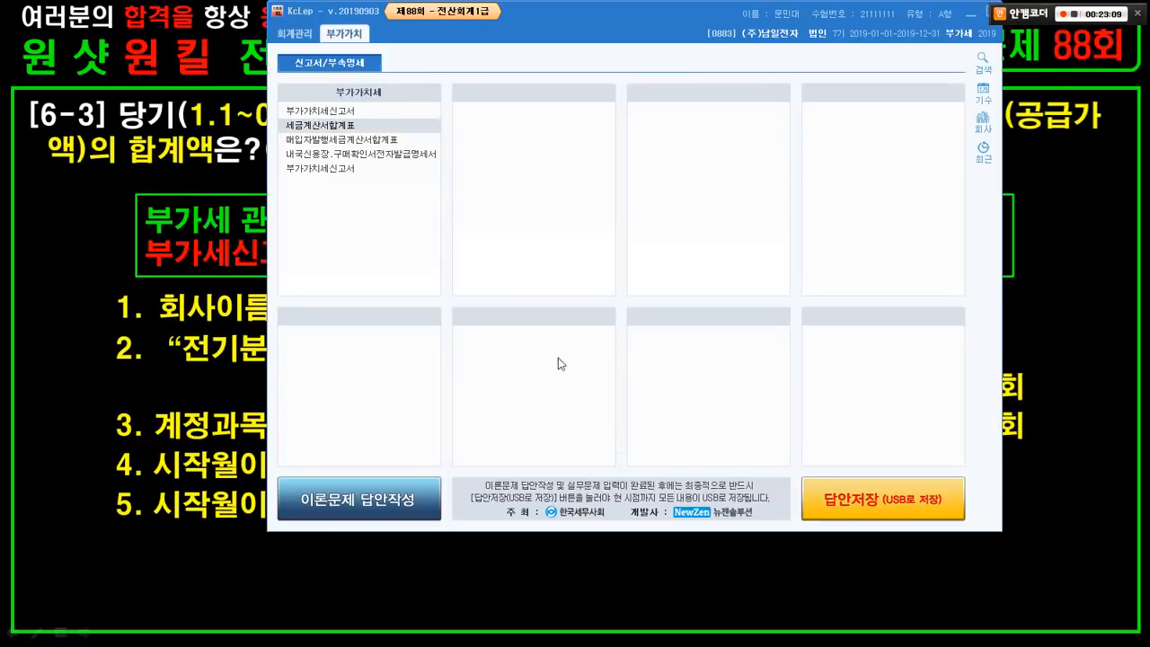
left_click(298, 36)
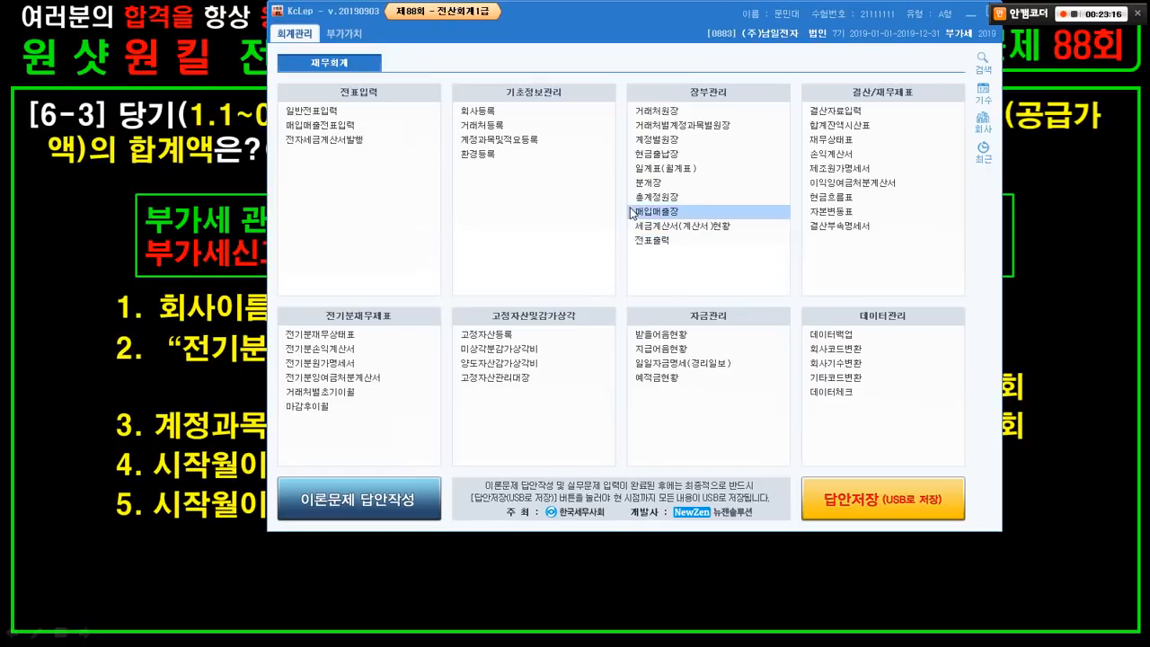
left_click(683, 122)
type("1")
key("Return")
type("1")
key("Return")
type("3")
key("Return")
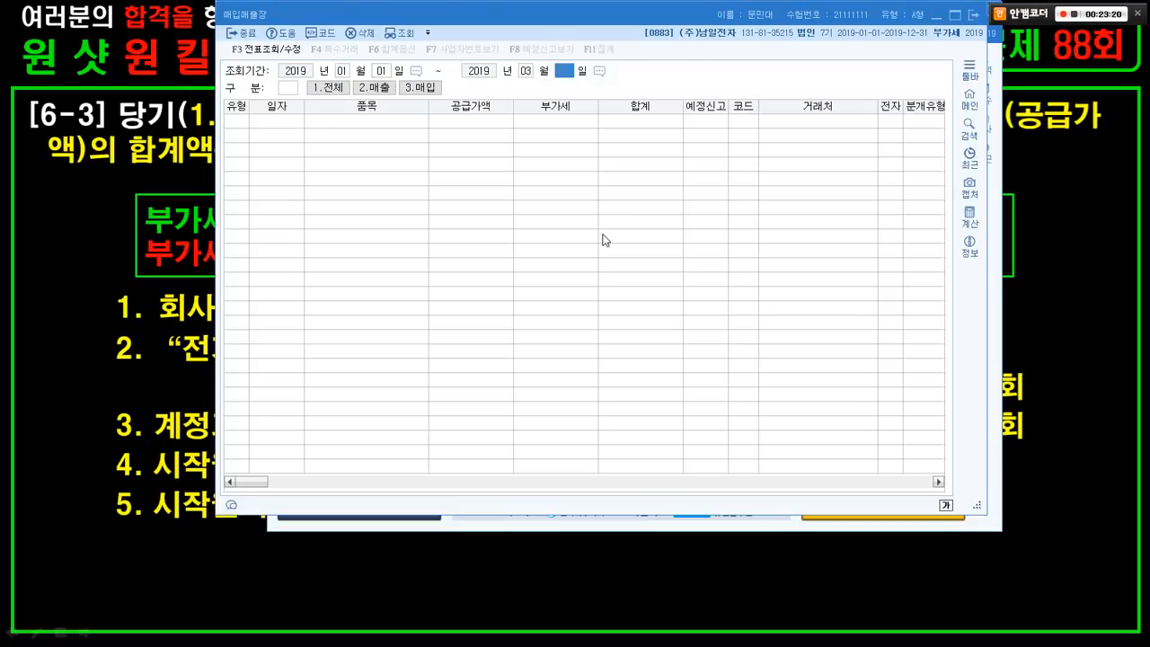
key("Return")
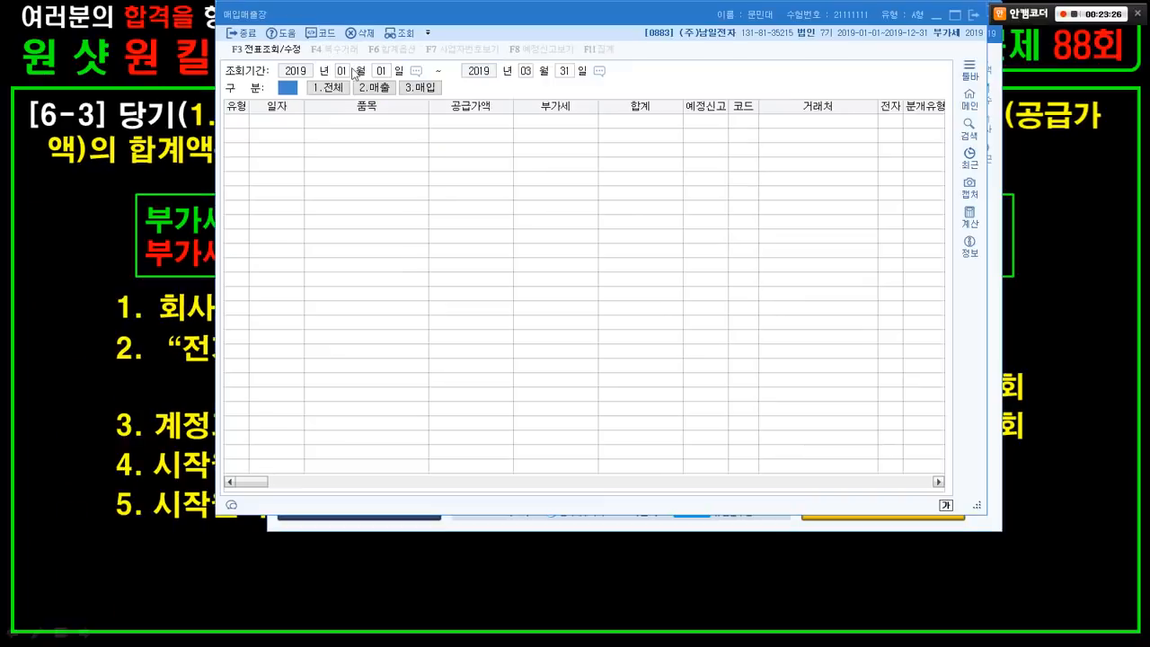
- Limit 매입매출장 to 2.매출 and recheck question 6-3's 세금계산서 condition against the 유형 setting
type("2")
key("Return")
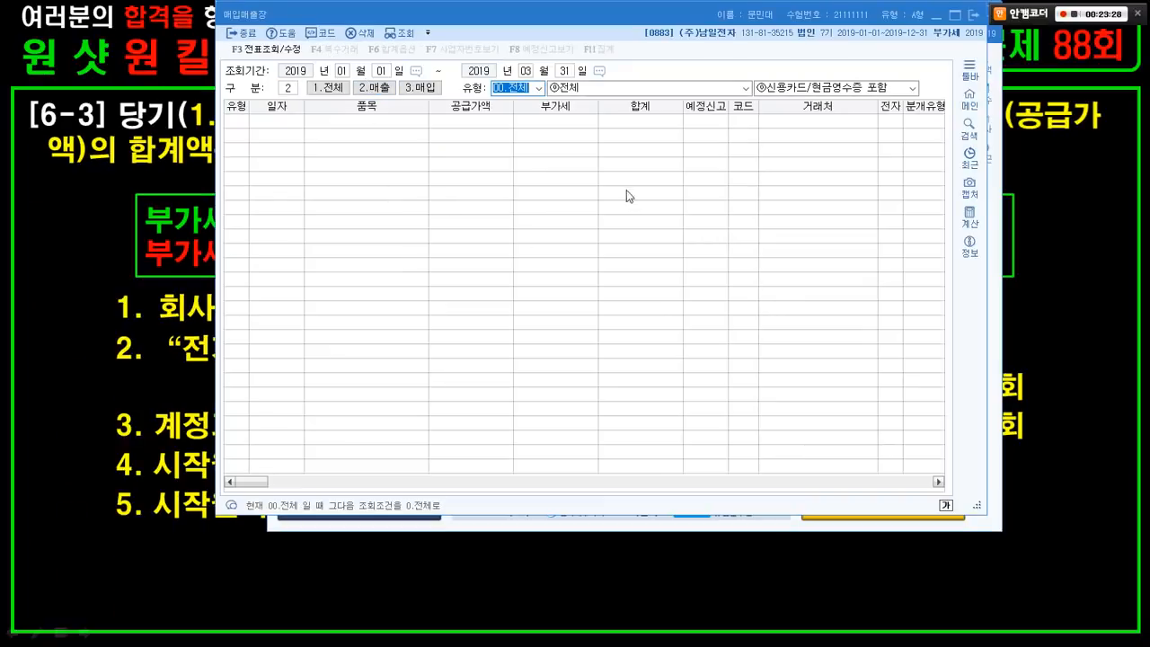
left_click(193, 205)
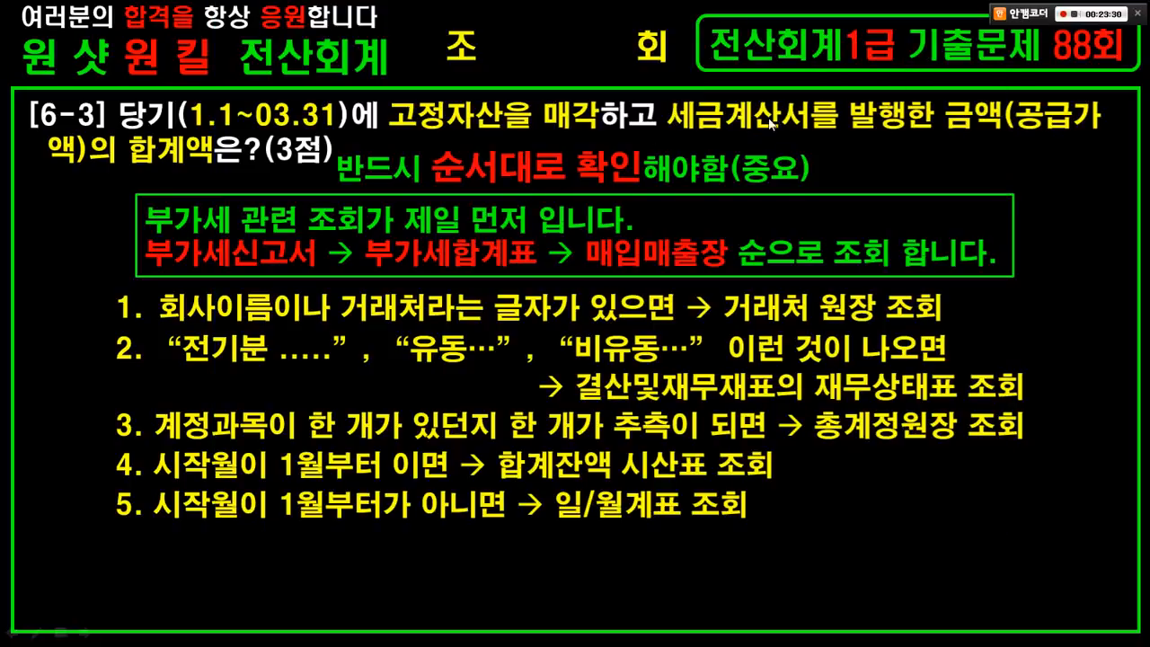
key("alt+Tab")
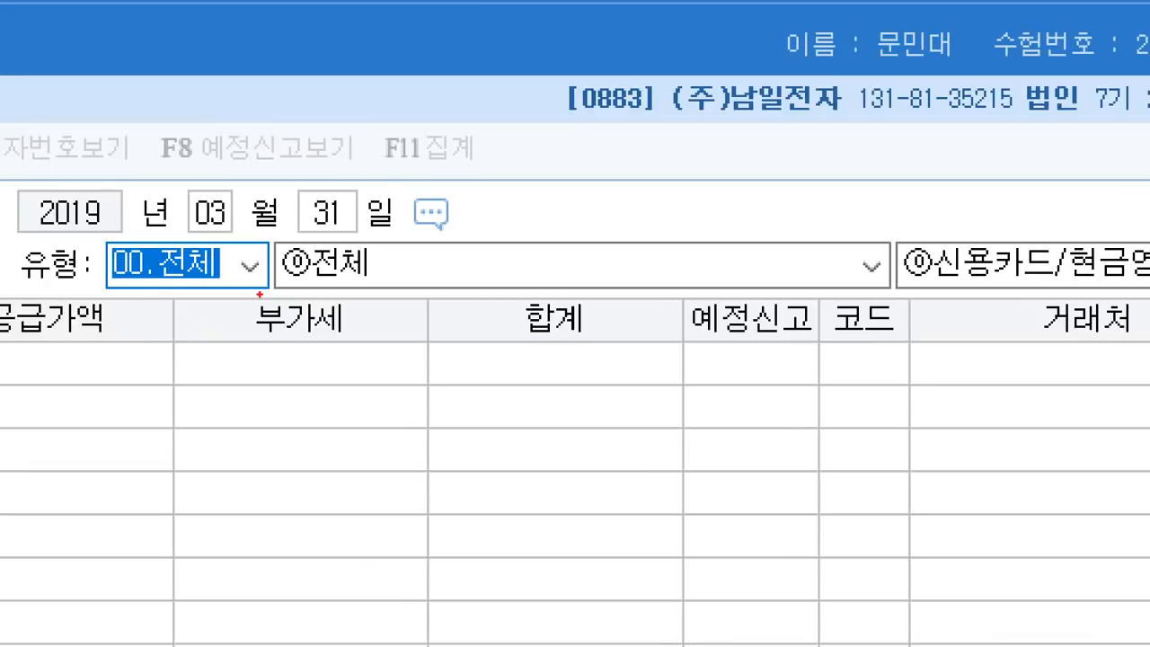
mouse_move(246, 247)
left_mouse_down()
mouse_move(250, 292)
mouse_move(248, 255)
left_mouse_up()
key("Escape")
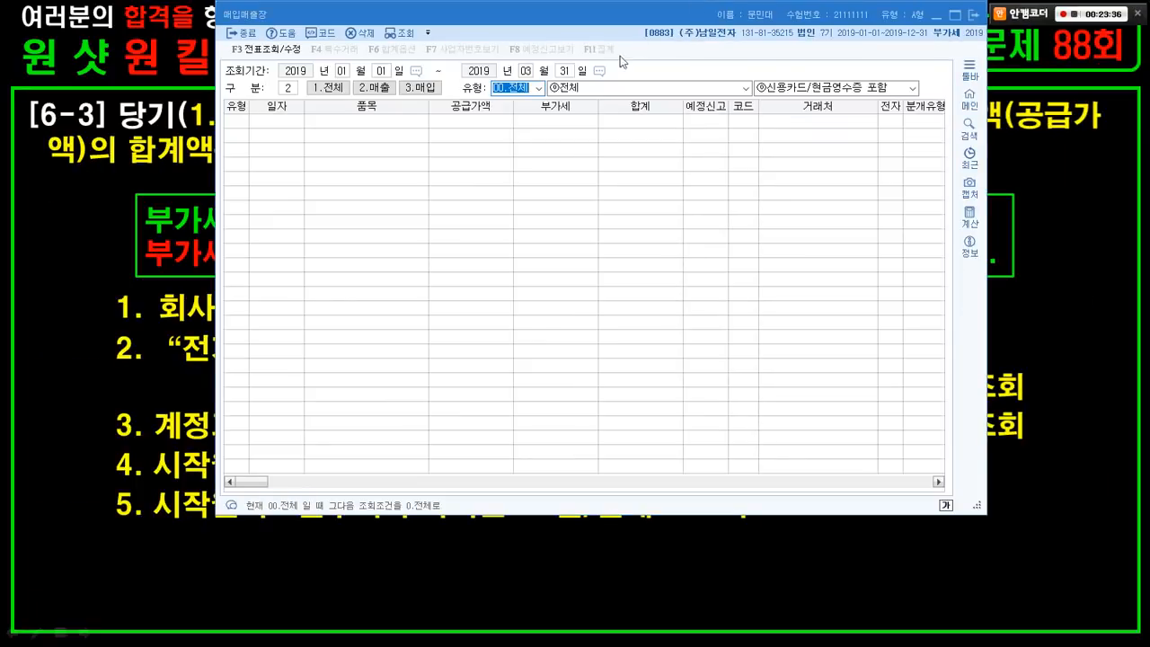
- Set 유형 to 11.과세, query the ledger and examine the January 품목 entries
left_click(537, 87)
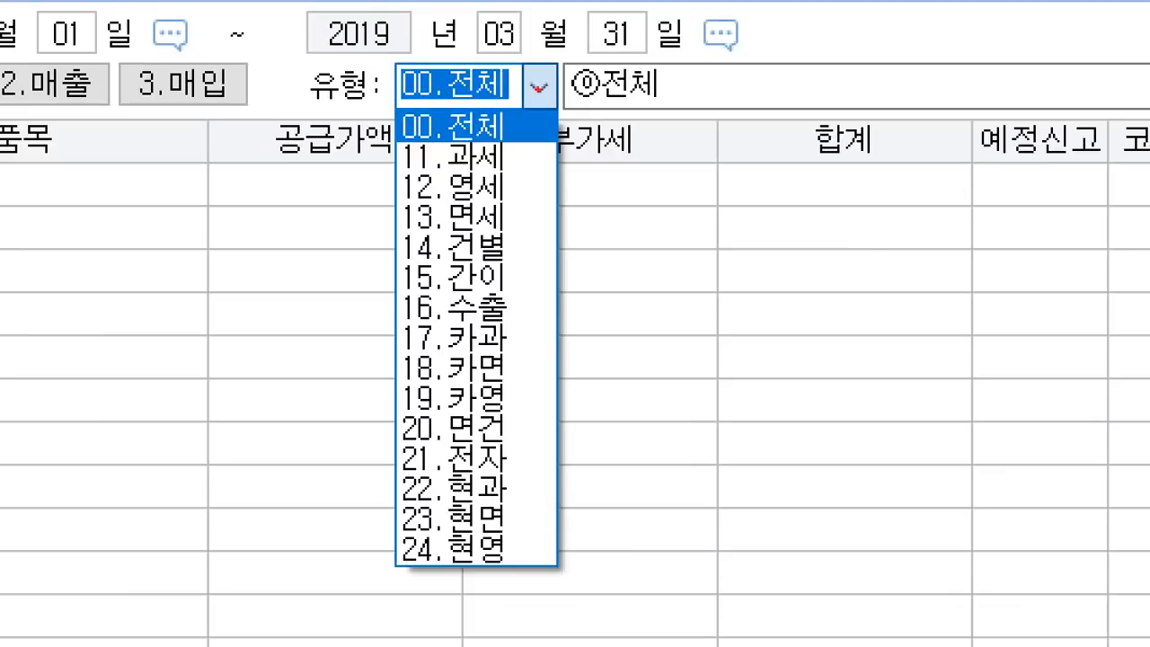
left_click_drag(375, 138, 612, 190)
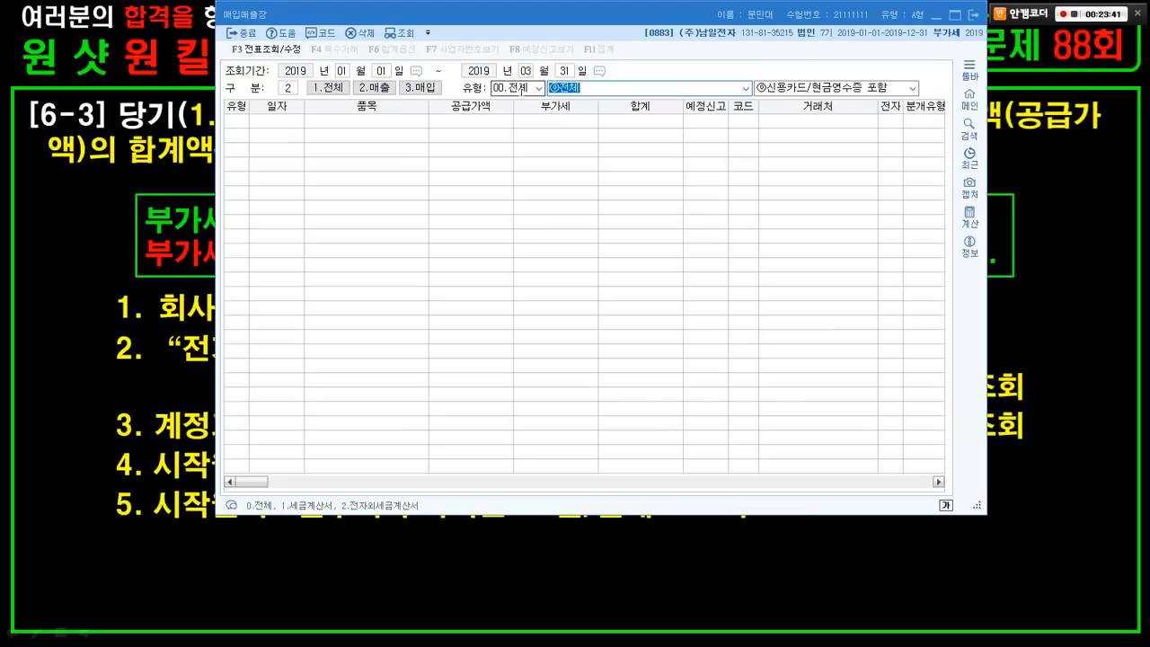
left_click(539, 85)
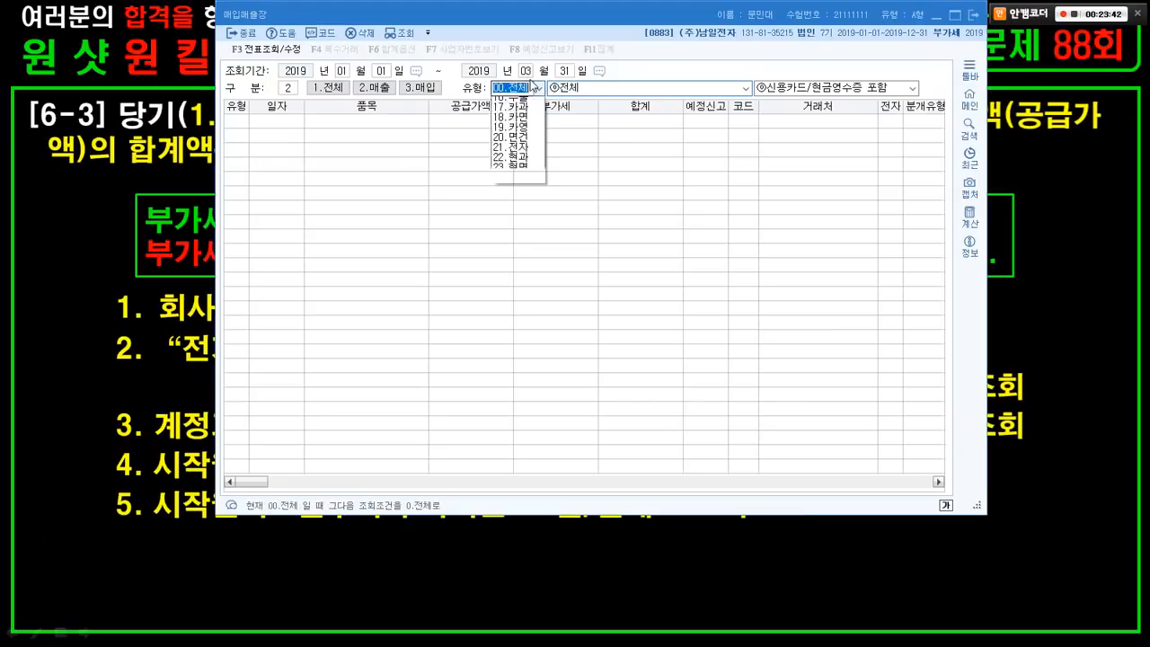
left_click(525, 111)
key("Return")
left_click(551, 208)
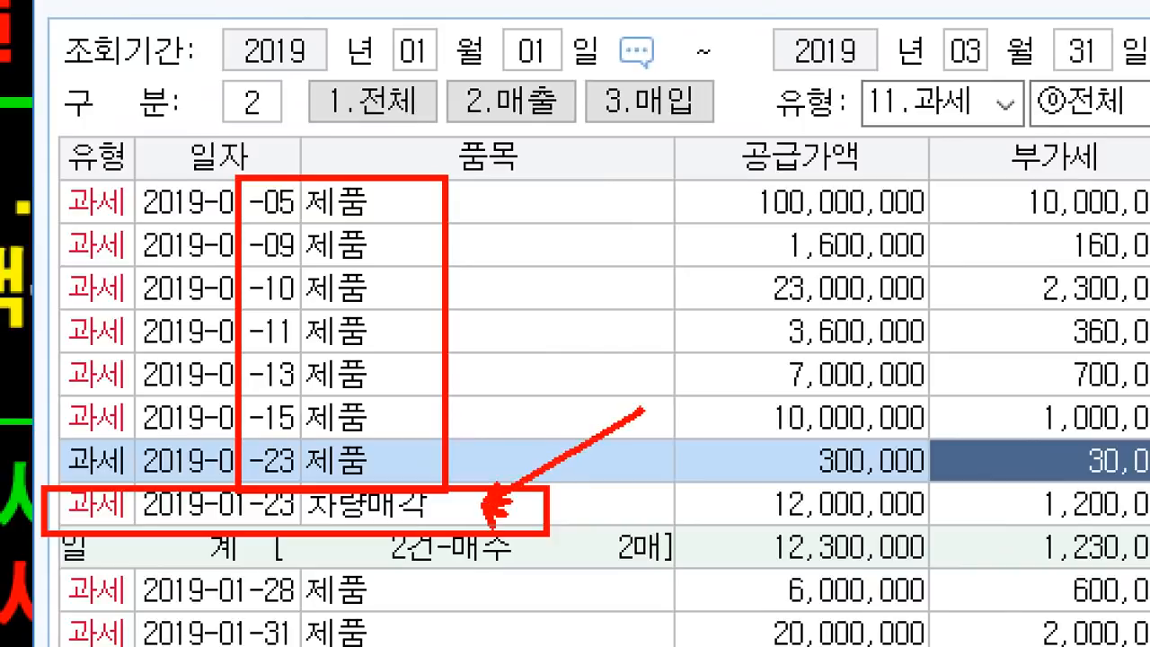
- Select the 차량매각 entry of 2019-01-23 and compare its 공급가액 with the wording of question 6-3
key("Escape")
key("Escape")
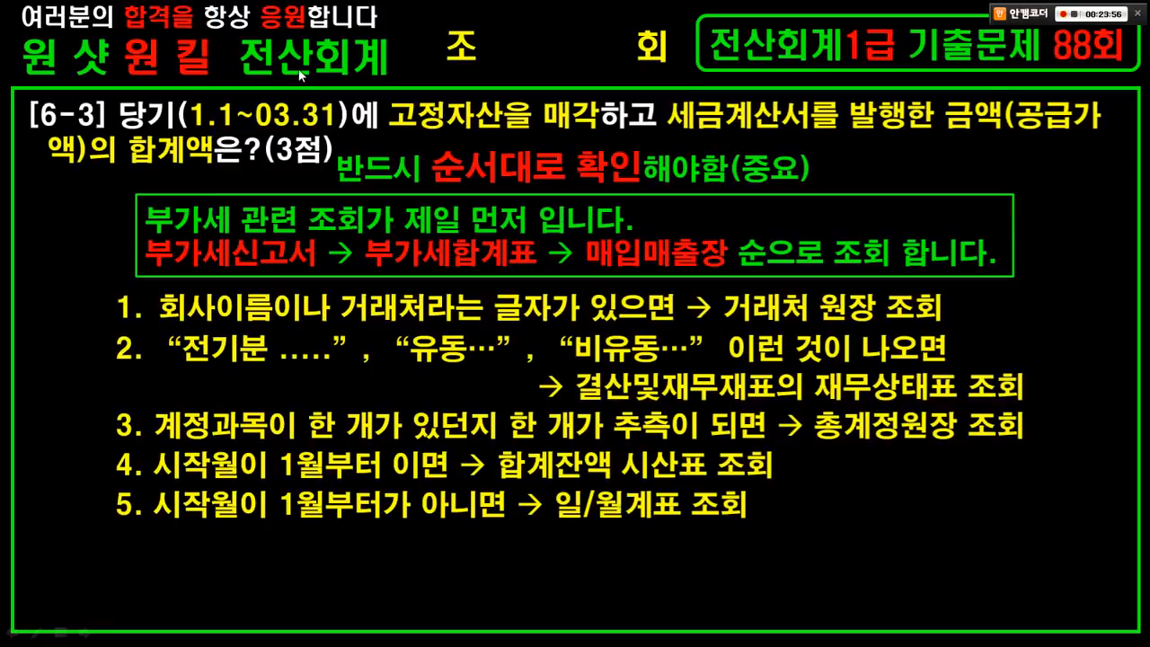
key("alt+Tab")
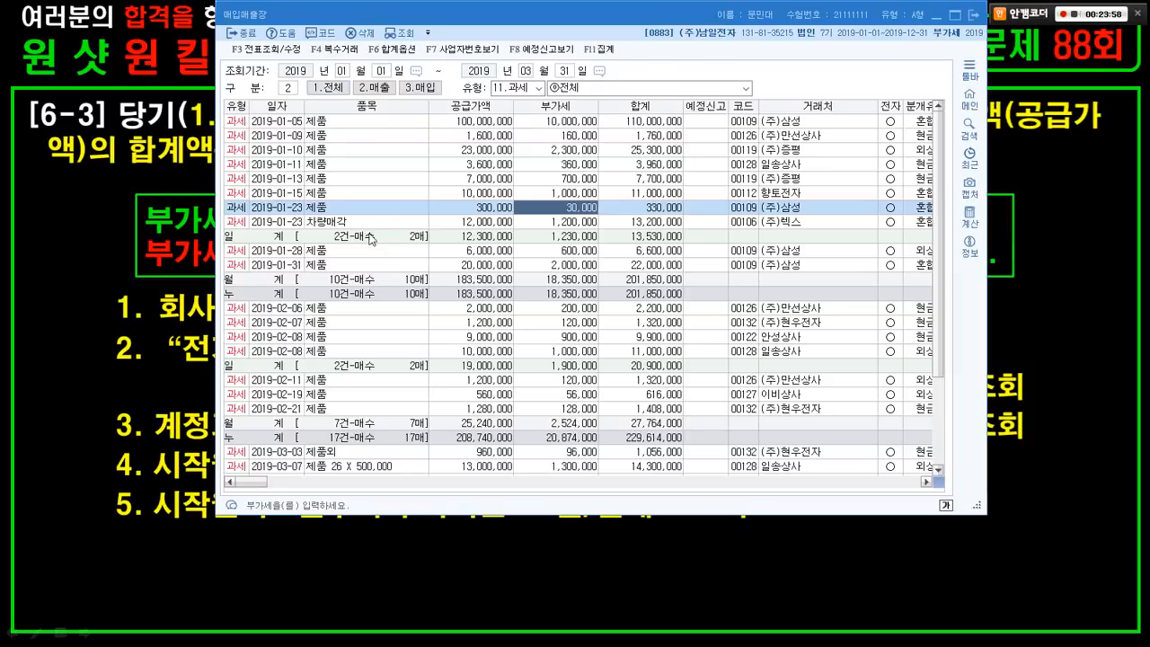
left_click(373, 222)
left_click(475, 222)
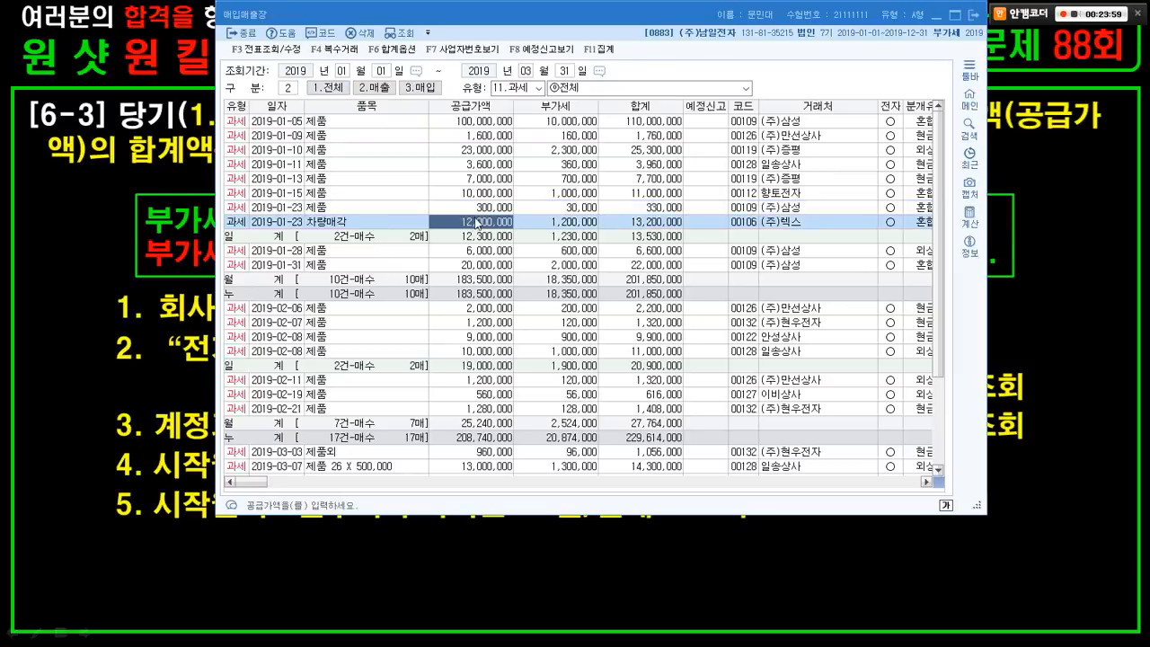
left_click(543, 216)
left_click(151, 145)
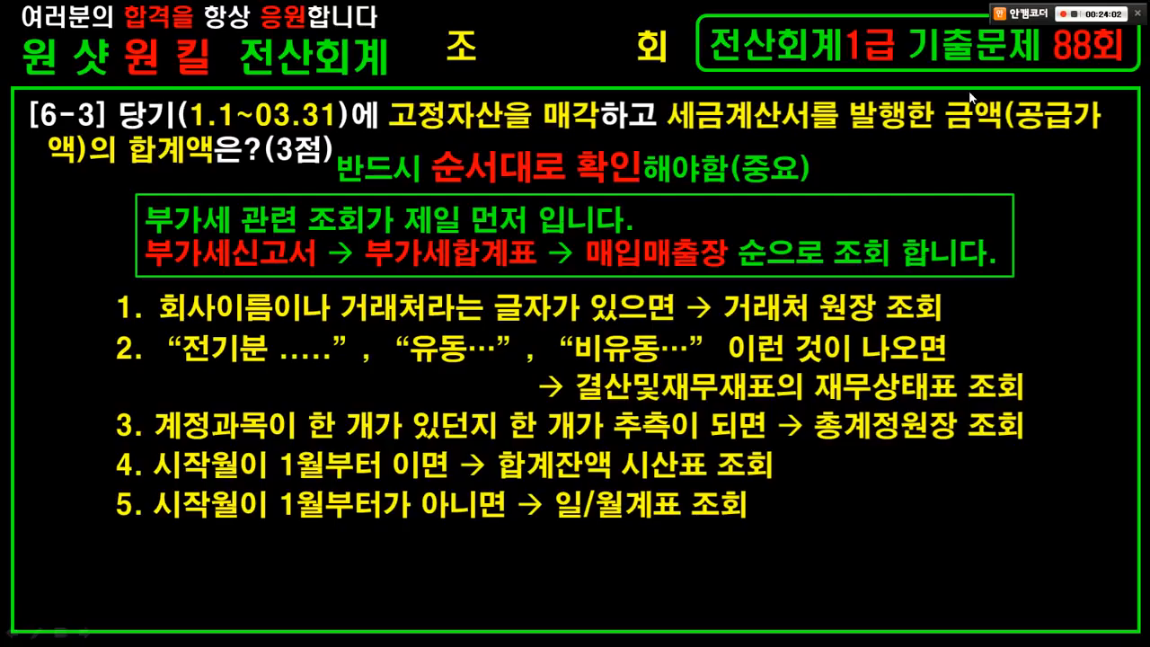
key("alt+Tab")
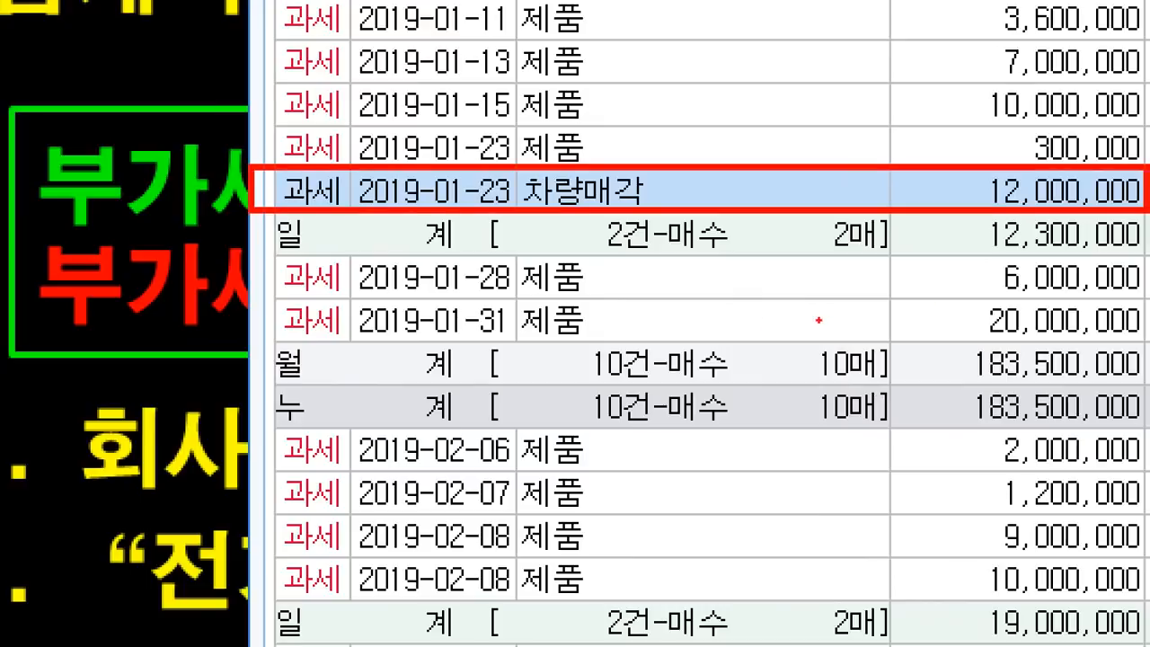
- Check the 품목 column from January to March for fixed-asset sales, marking 차량매각 and ruling out the 제품 entries
left_click_drag(606, 340, 615, 334)
mouse_move(637, 614)
left_mouse_down()
mouse_move(604, 534)
mouse_move(609, 543)
left_mouse_up()
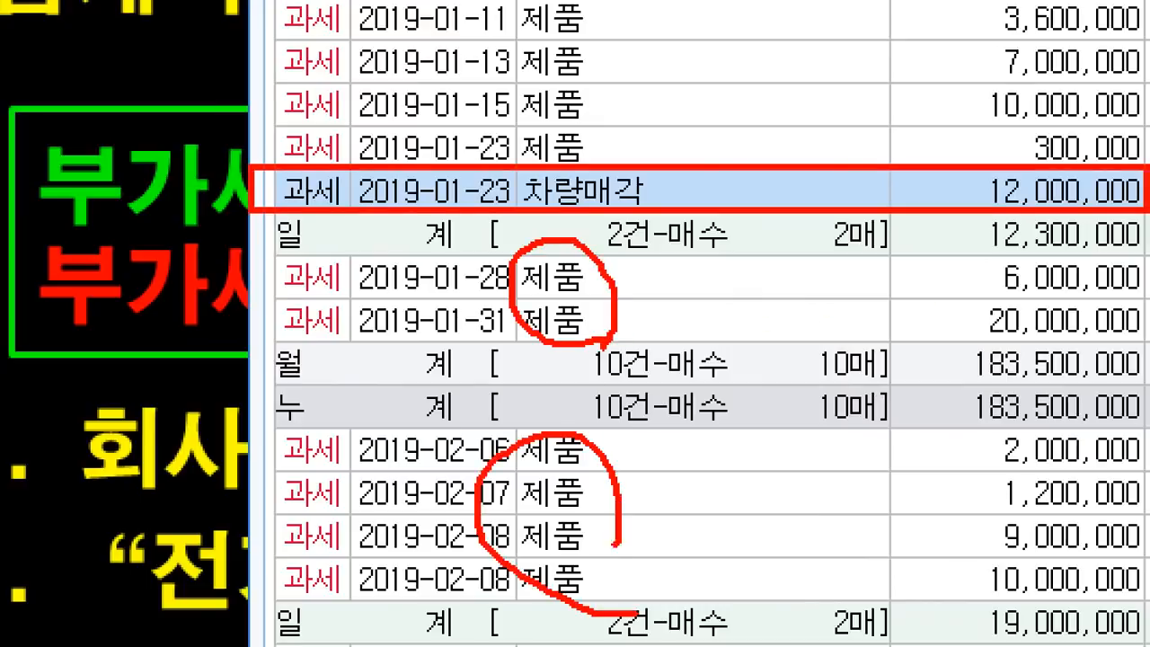
key("Escape")
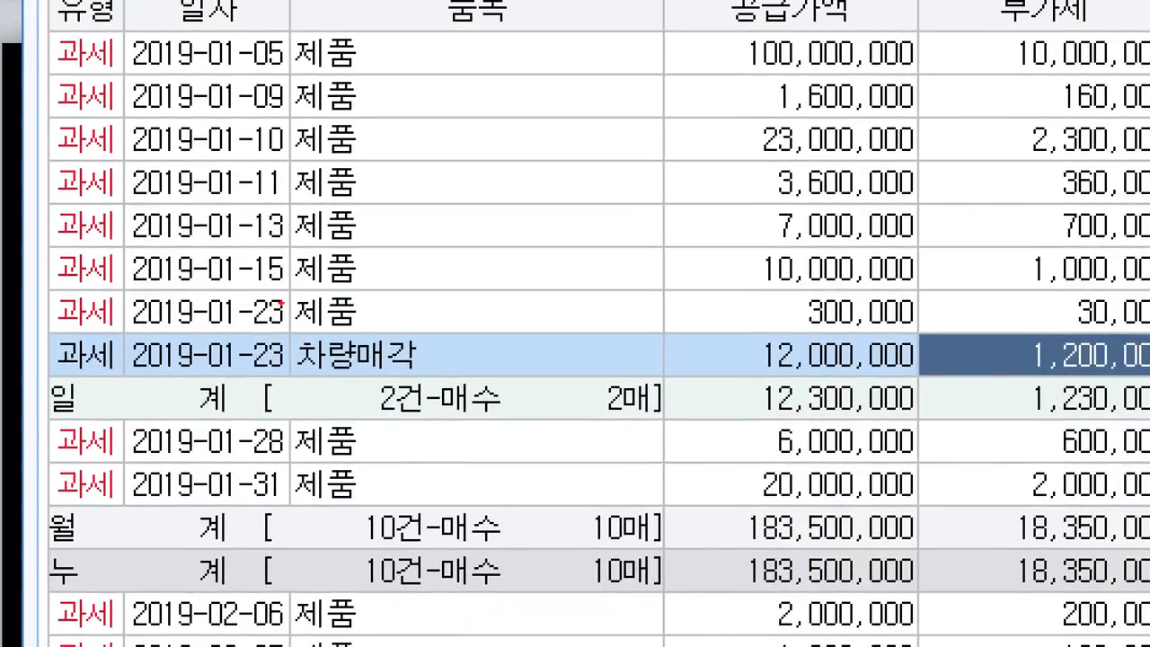
left_click_drag(300, 197, 350, 213)
left_click_drag(421, 370, 441, 378)
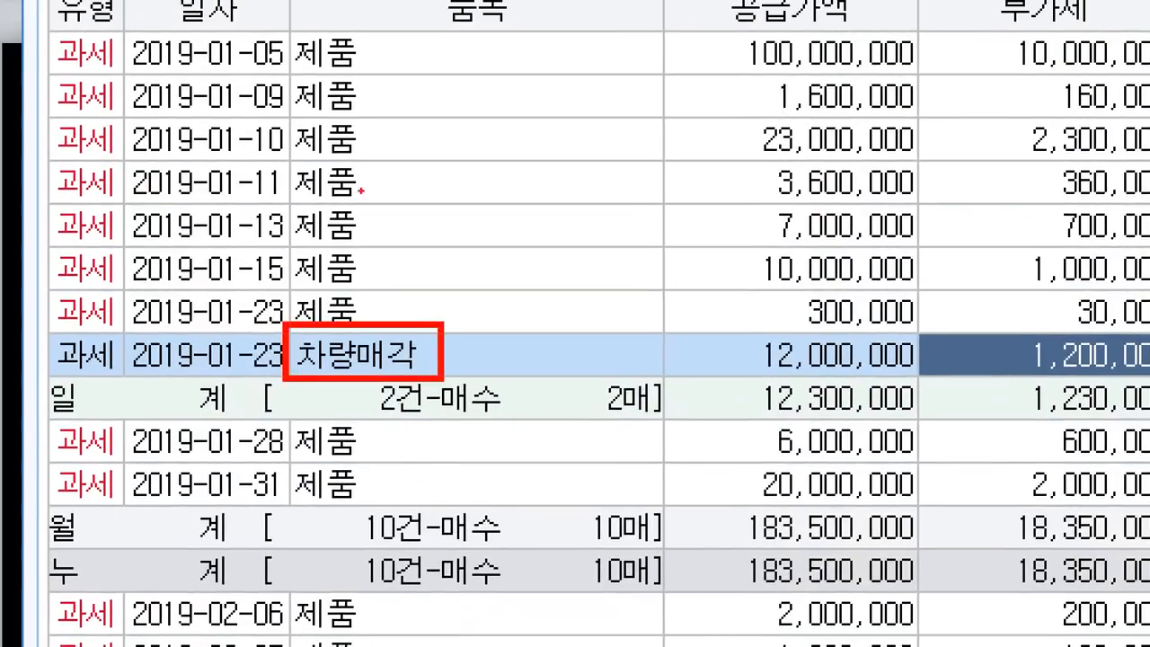
left_click_drag(332, 41, 358, 294)
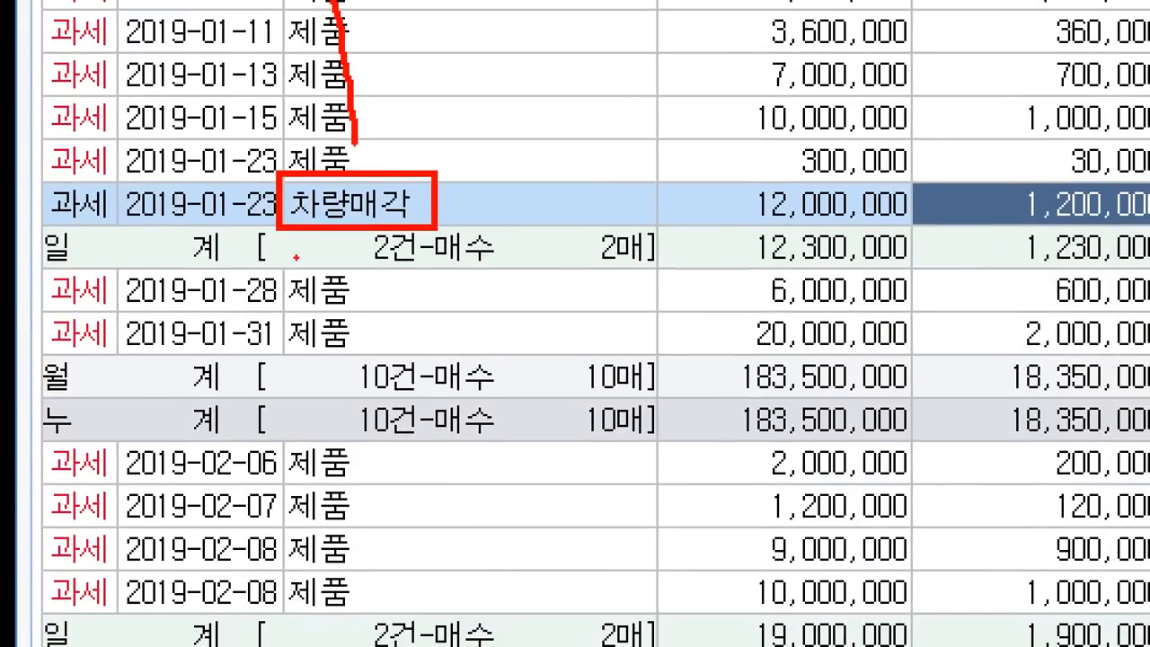
left_click_drag(296, 257, 361, 351)
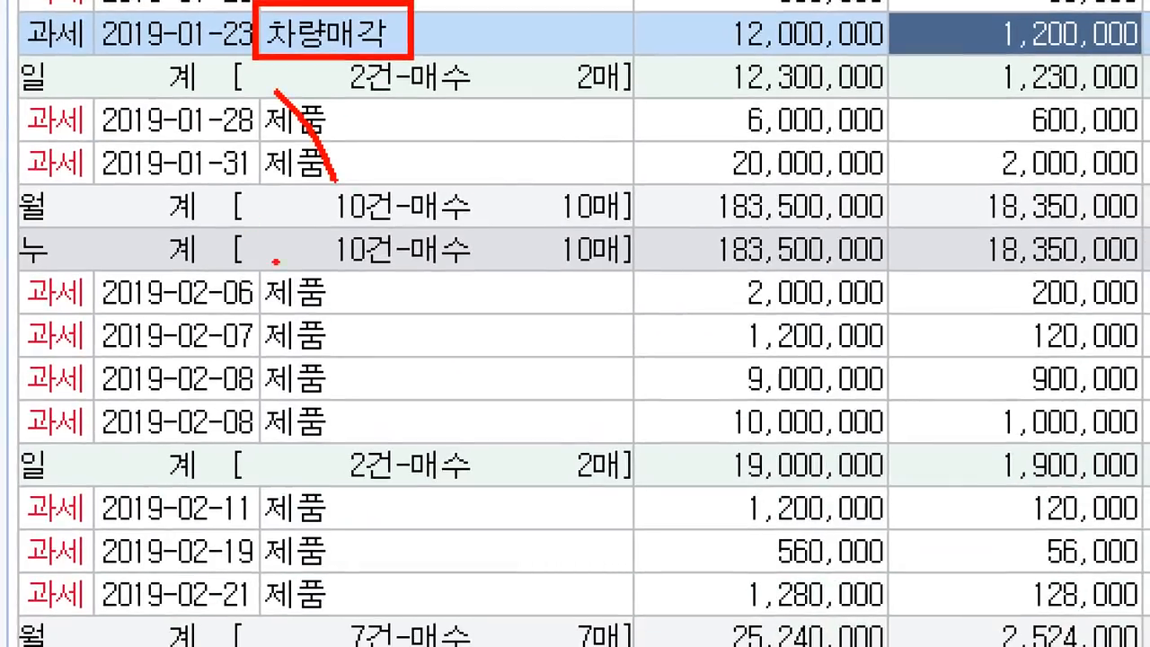
left_click_drag(276, 262, 366, 406)
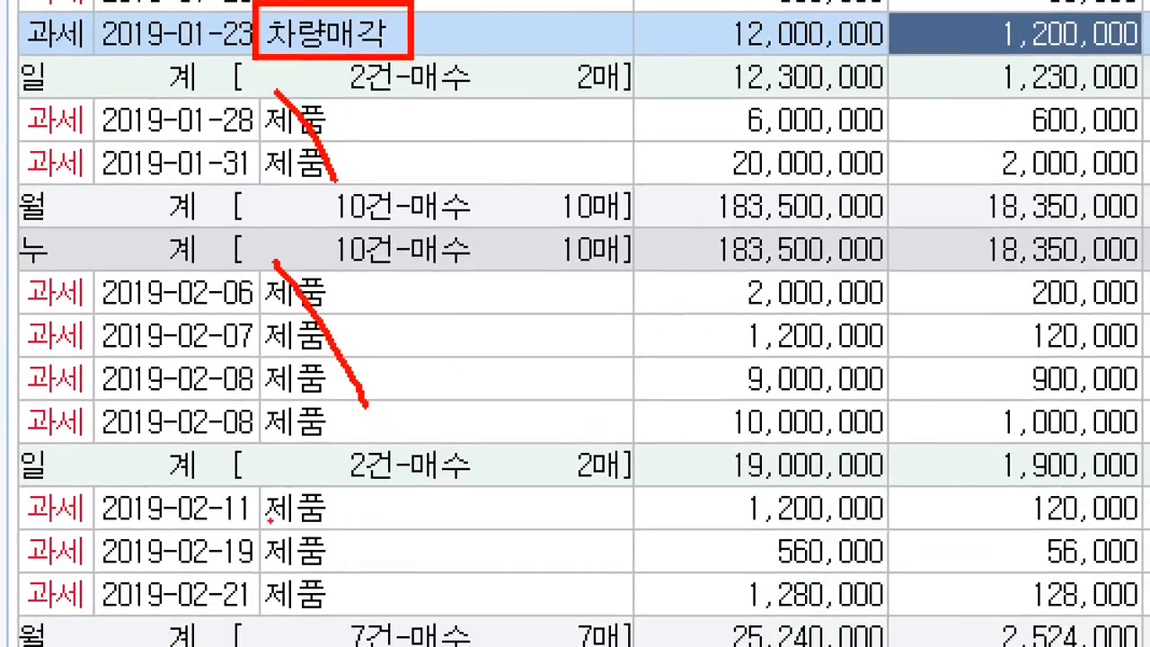
left_click_drag(246, 496, 327, 604)
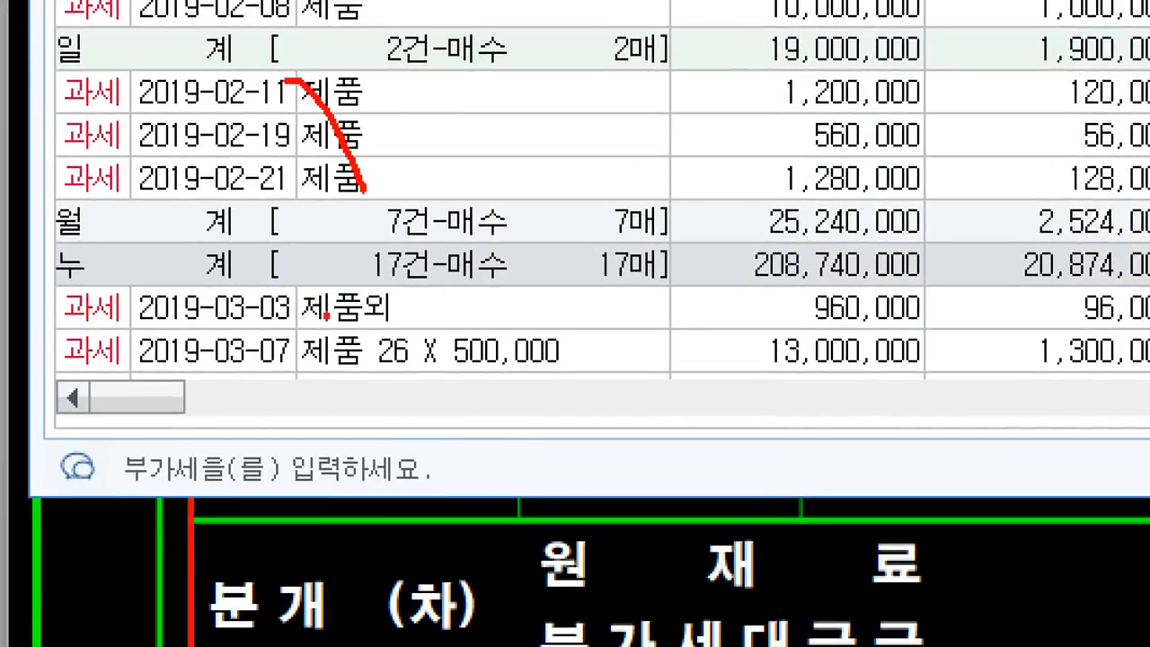
left_click_drag(325, 314, 357, 280)
left_click_drag(302, 366, 503, 366)
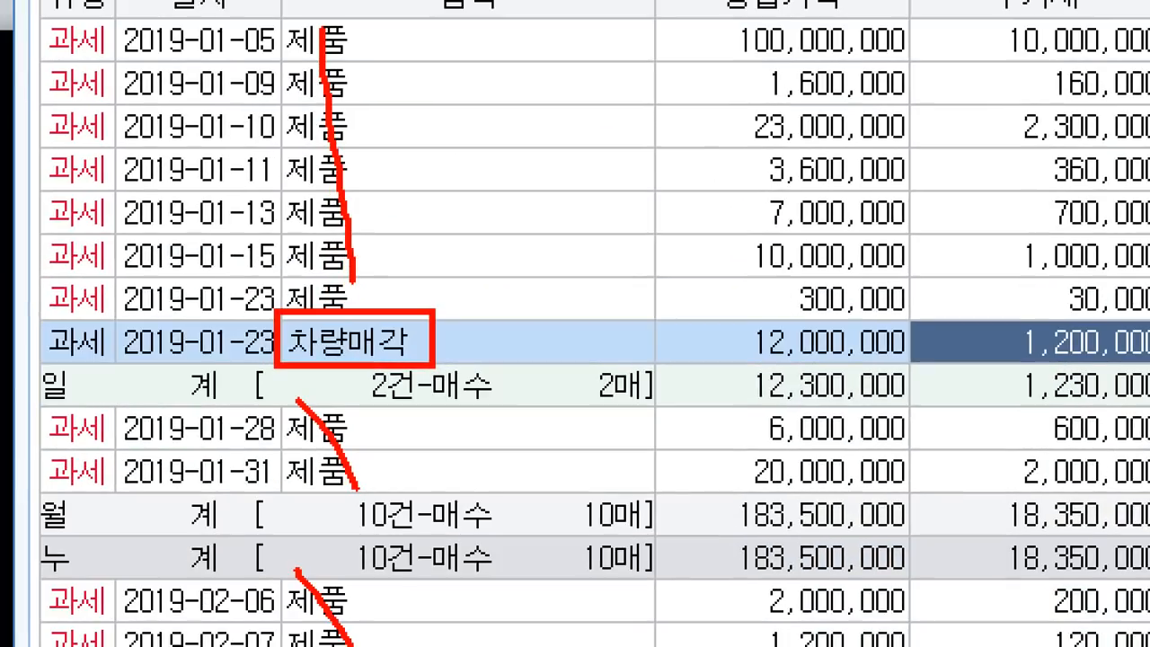
- Mark the 차량매각 row and its 공급가액 as the answer to question 6-3
mouse_move(3, 305)
left_mouse_down()
mouse_move(132, 352)
mouse_move(287, 384)
mouse_move(495, 384)
mouse_move(505, 369)
left_mouse_up()
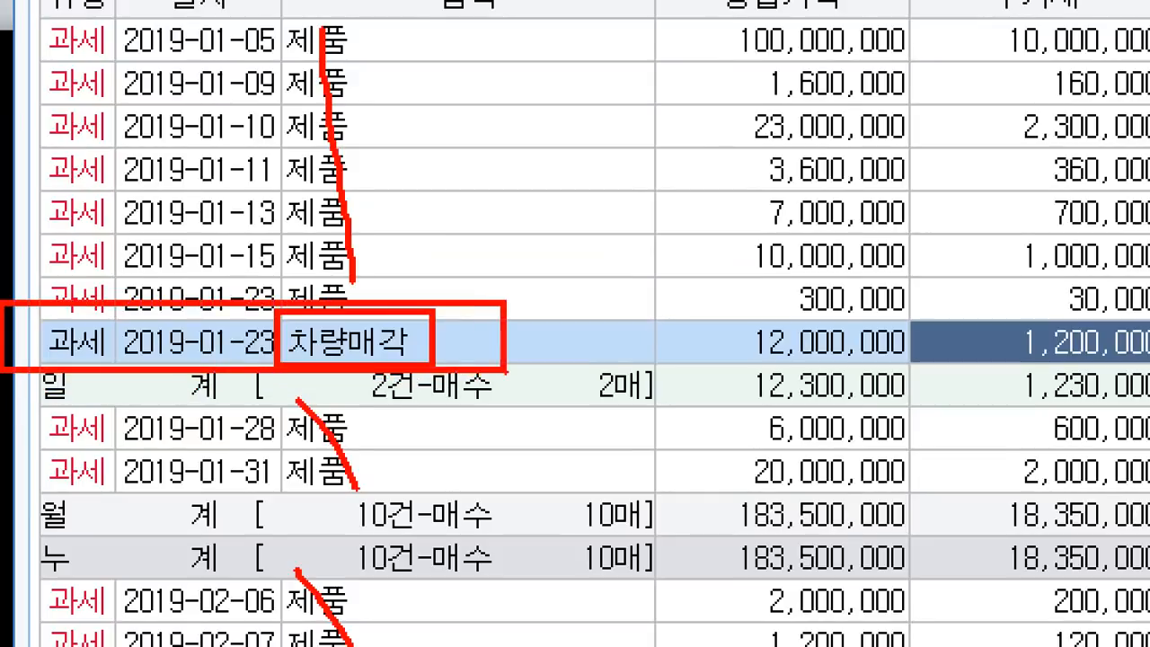
left_click_drag(735, 319, 923, 369)
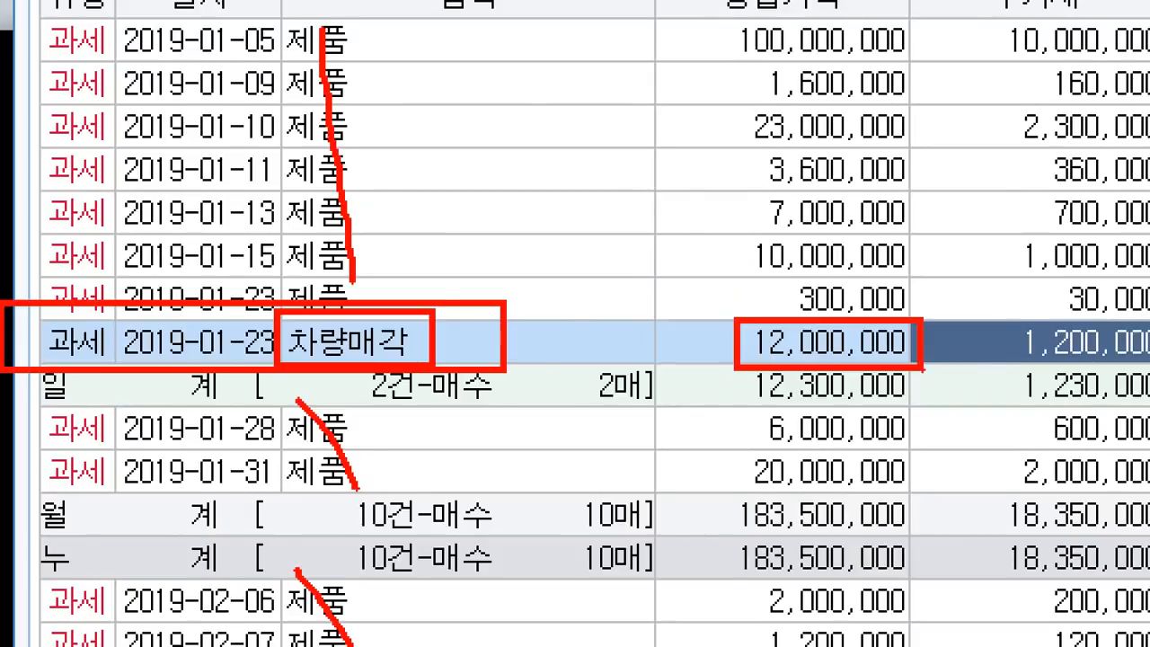
key("Escape")
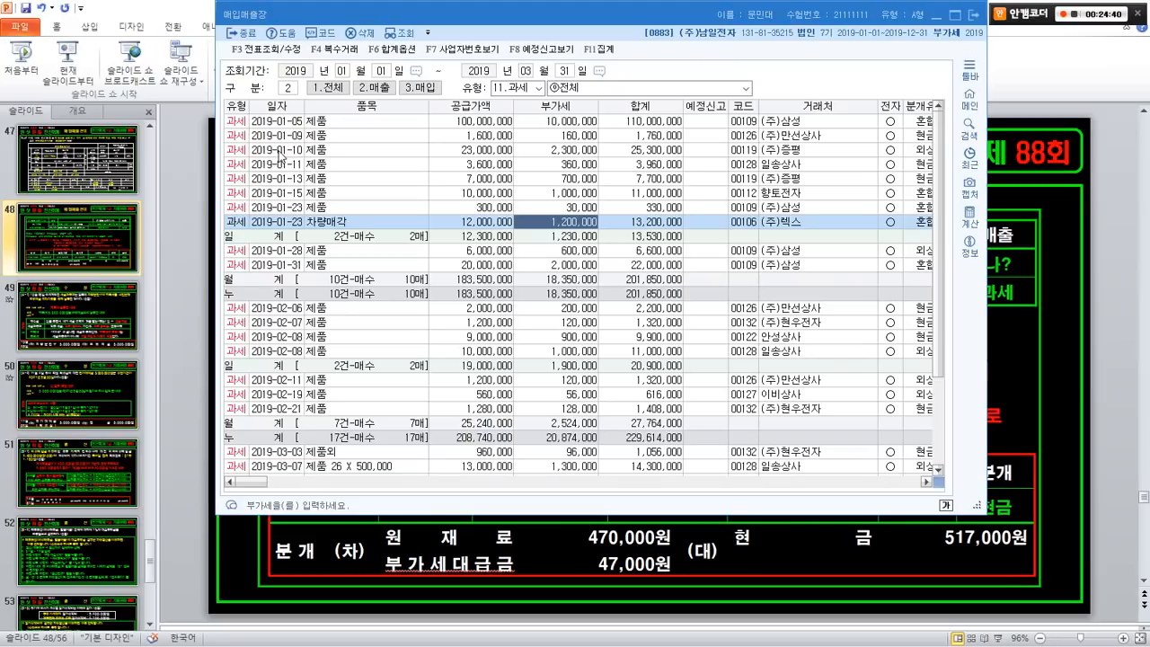
- Switch to the PowerPoint slides, resume the slide show, advance to question 6-3's answer and mark it
left_click(400, 530)
left_click(70, 61)
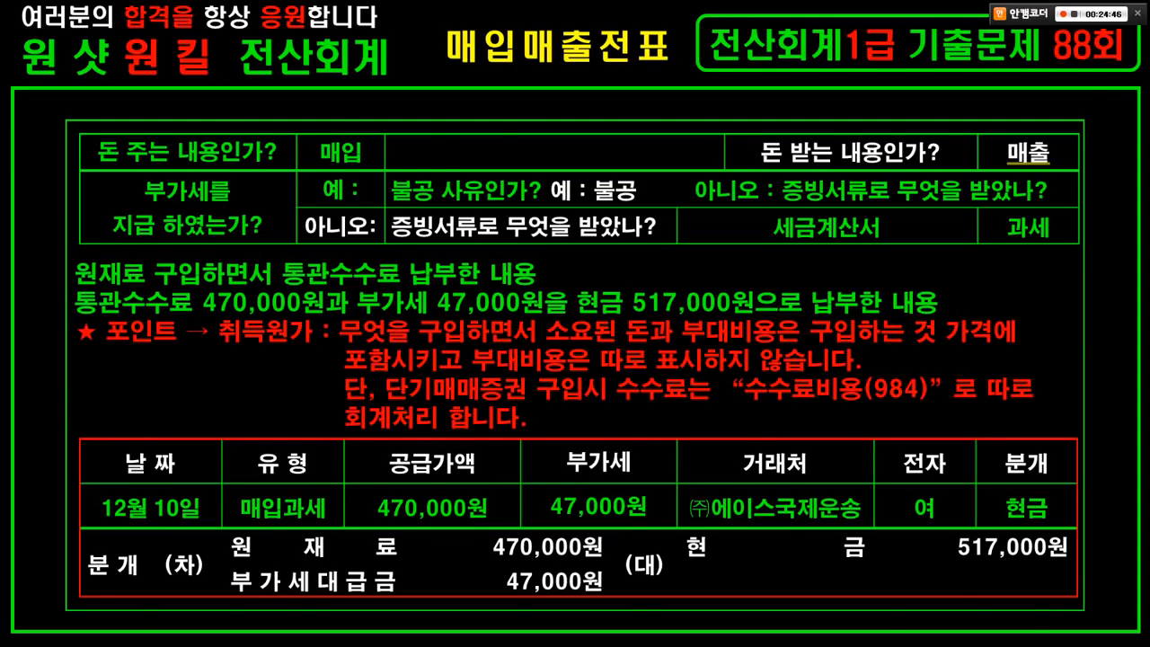
key("Page_Down")
key("Page_Down")
key("Page_Down")
key("Page_Down")
key("Page_Down")
key("Page_Down")
key("Page_Down")
key("Page_Down")
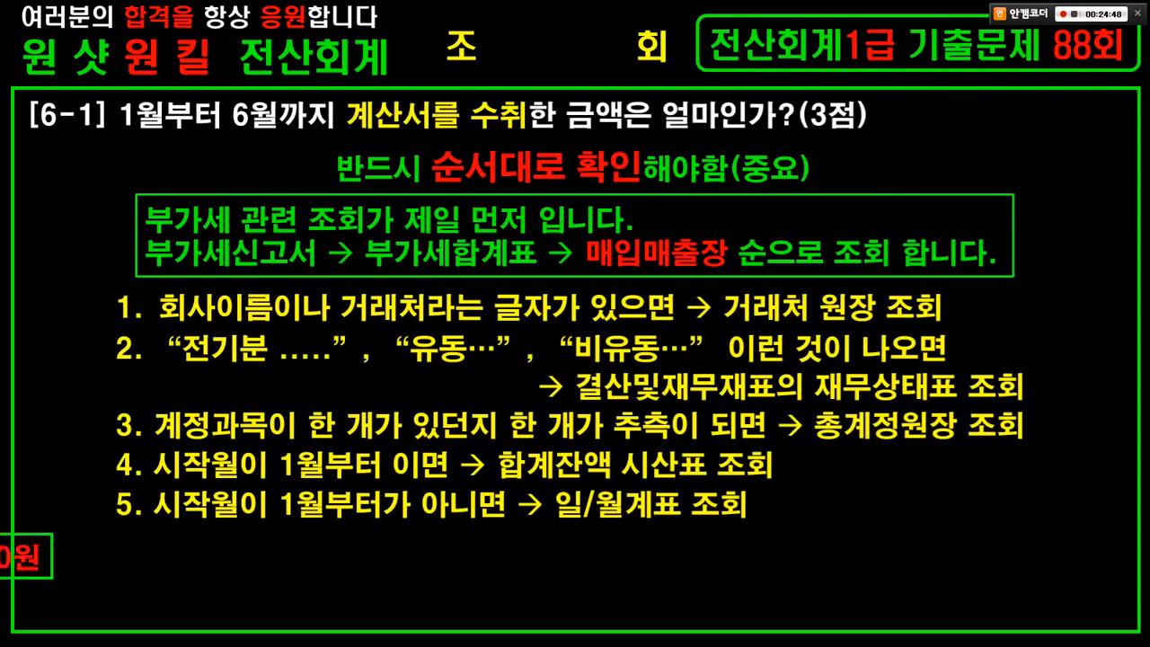
key("Page_Down")
key("Page_Down")
key("Page_Down")
key("Page_Down")
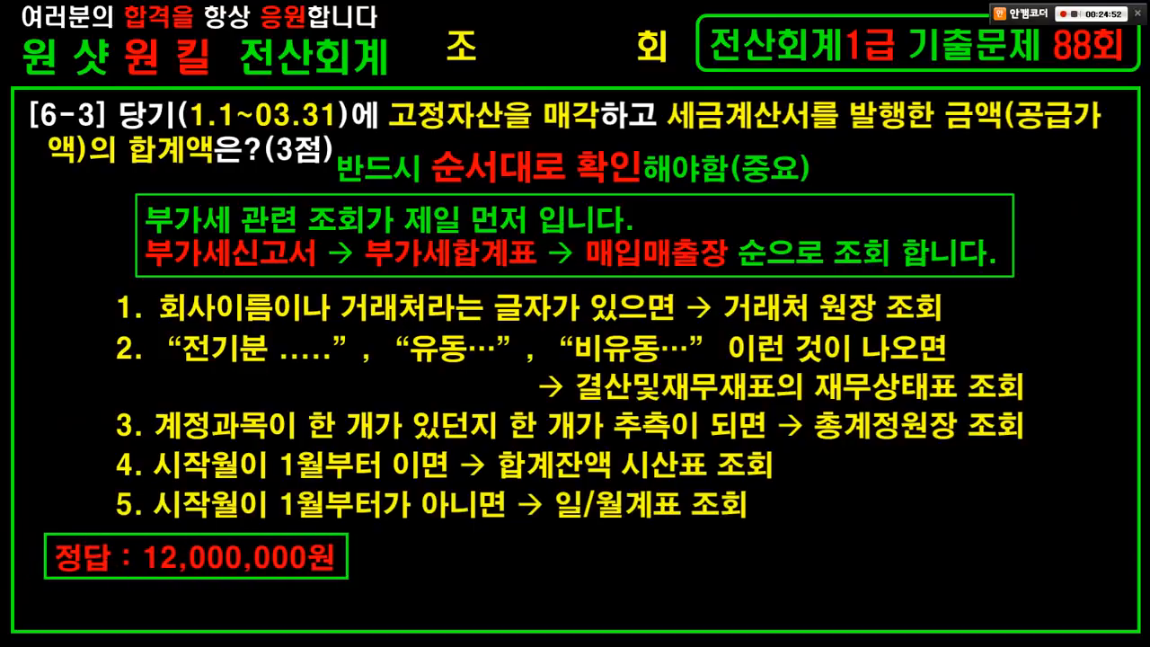
left_click_drag(13, 494, 405, 600)
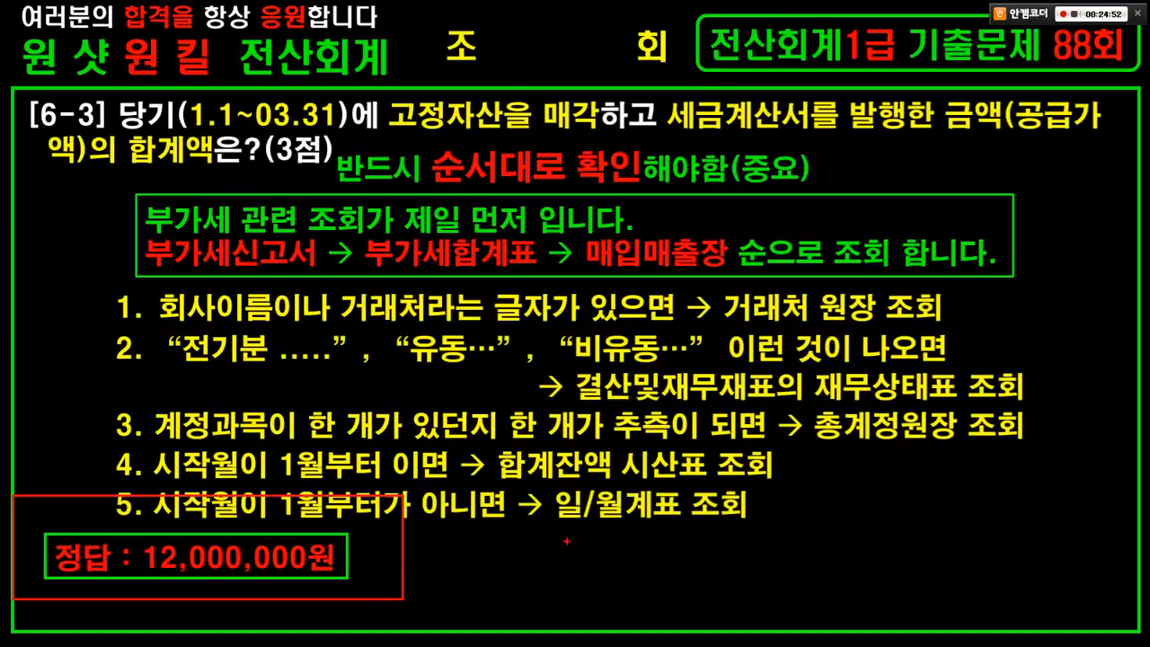
key("Escape")
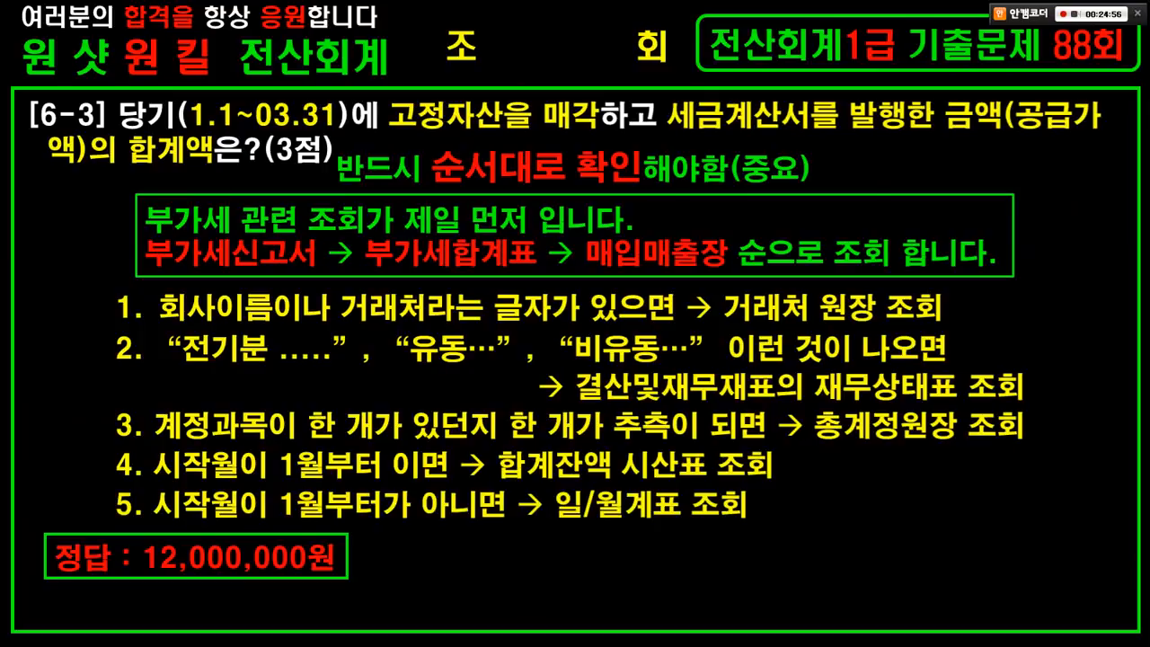